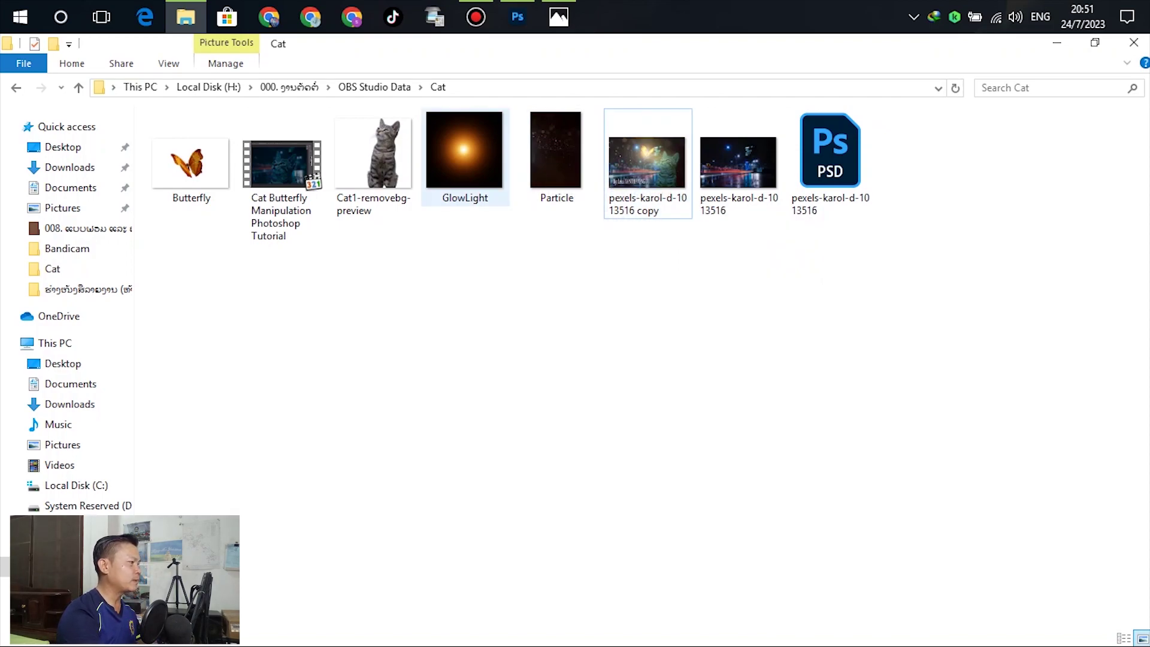
Switch to Photoshop, open the night street photo pexels-karol-d-1013516.jpg from the Cat folder and fit it to the window.
left_click(517, 17)
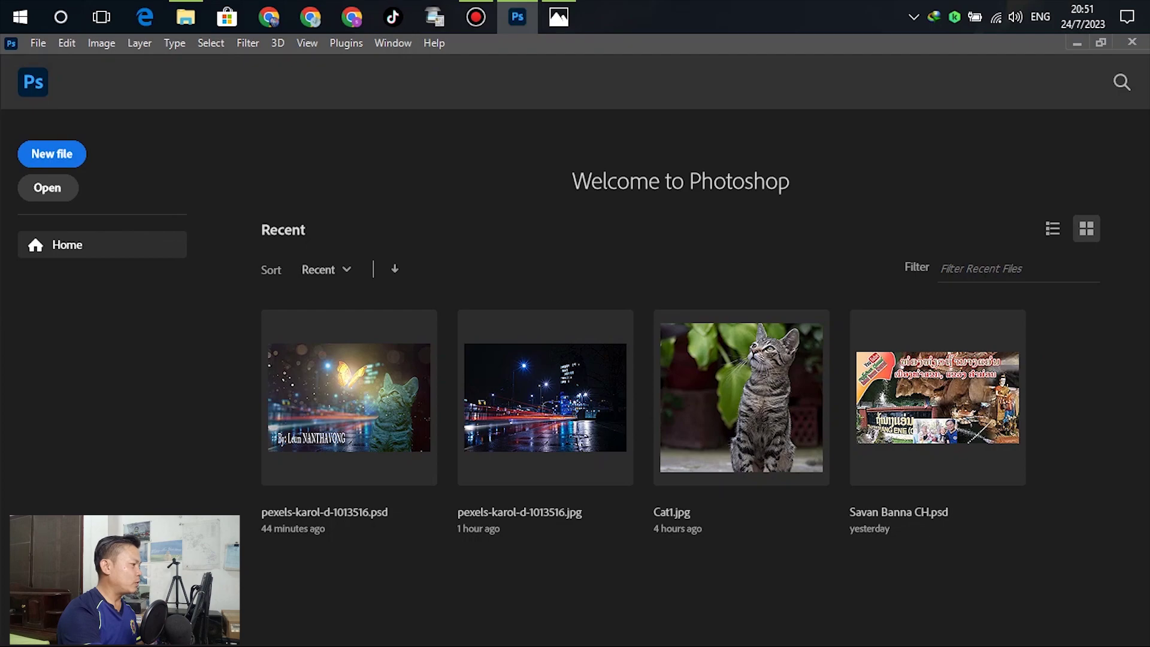
left_click(48, 187)
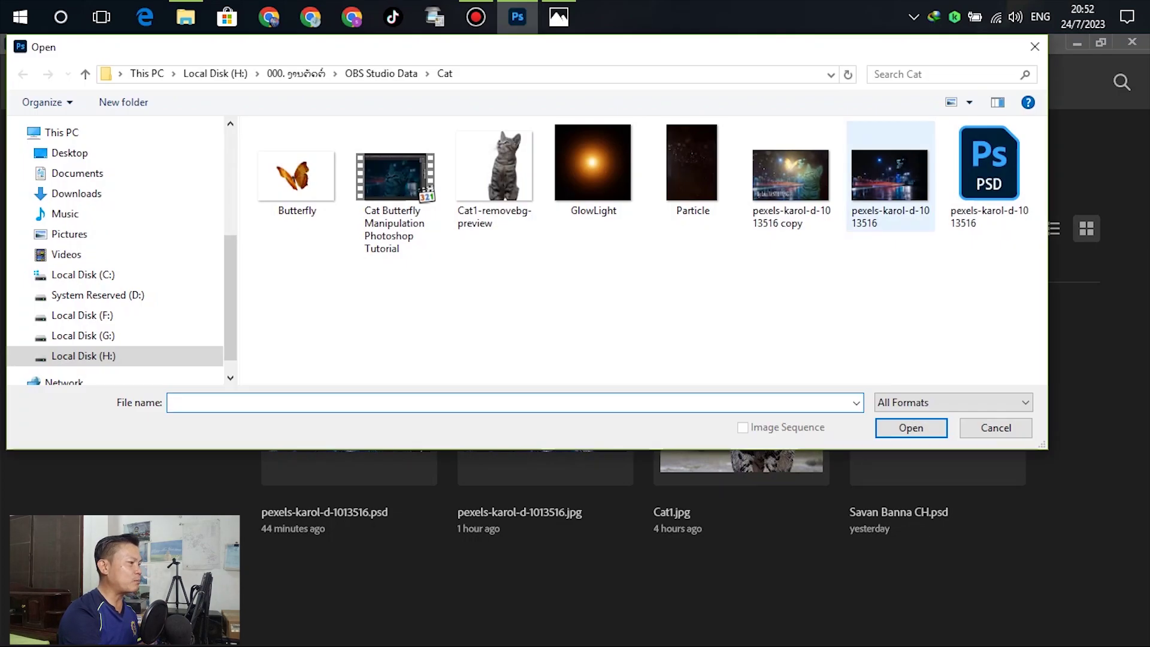
left_click(890, 175)
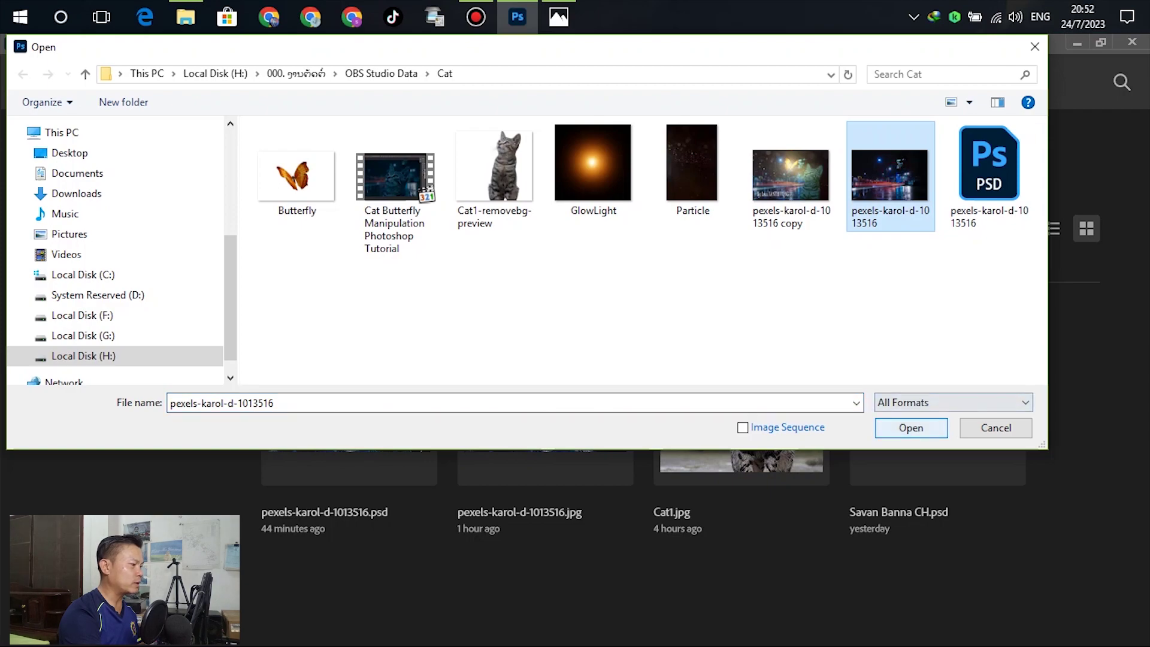
left_click(911, 427)
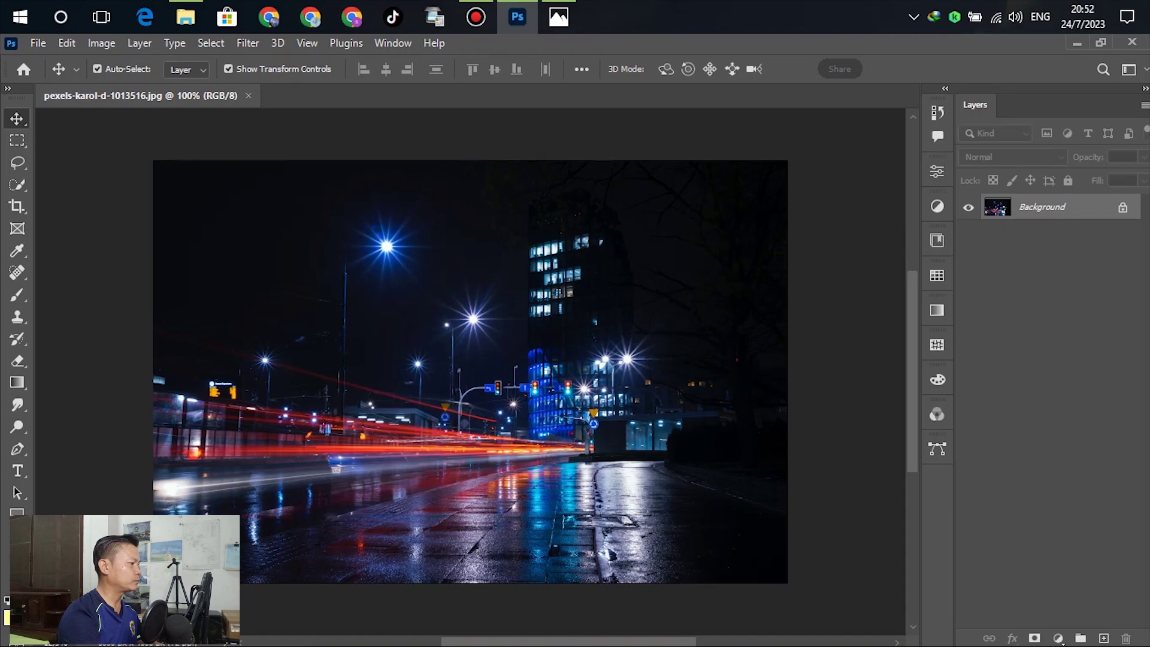
key("ctrl+plus")
key("ctrl+minus")
key("ctrl+0")
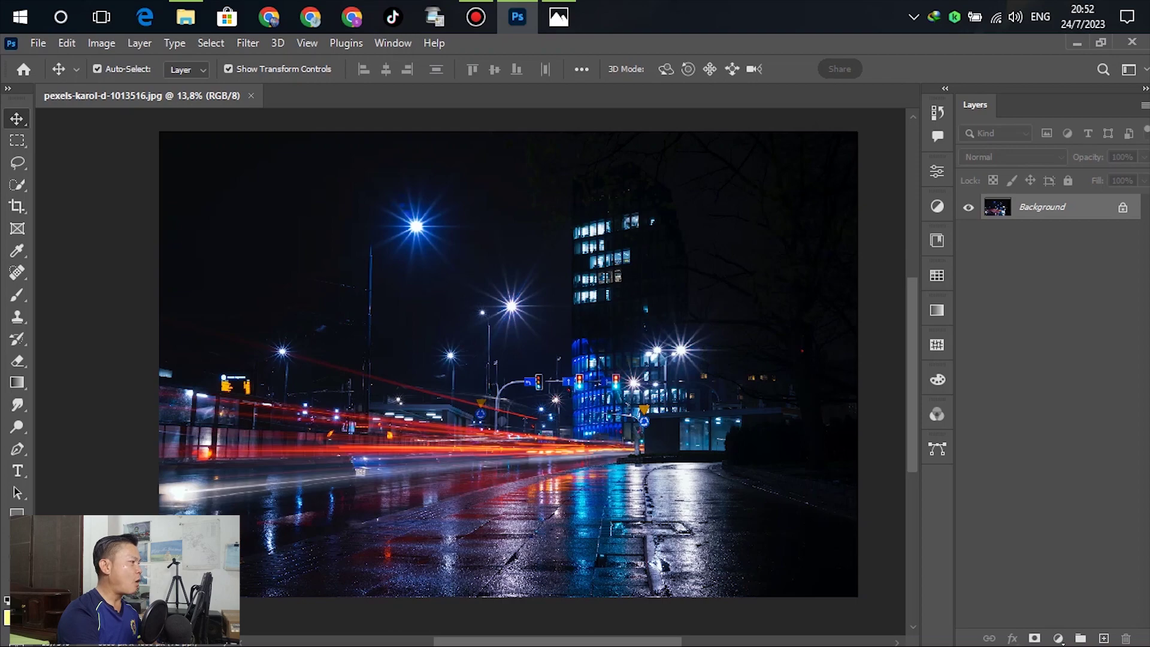
Place Cat1-removebg-preview from File Explorer into the street photo, scaled to about 2655% and seated on the right half of the road.
left_click(185, 17)
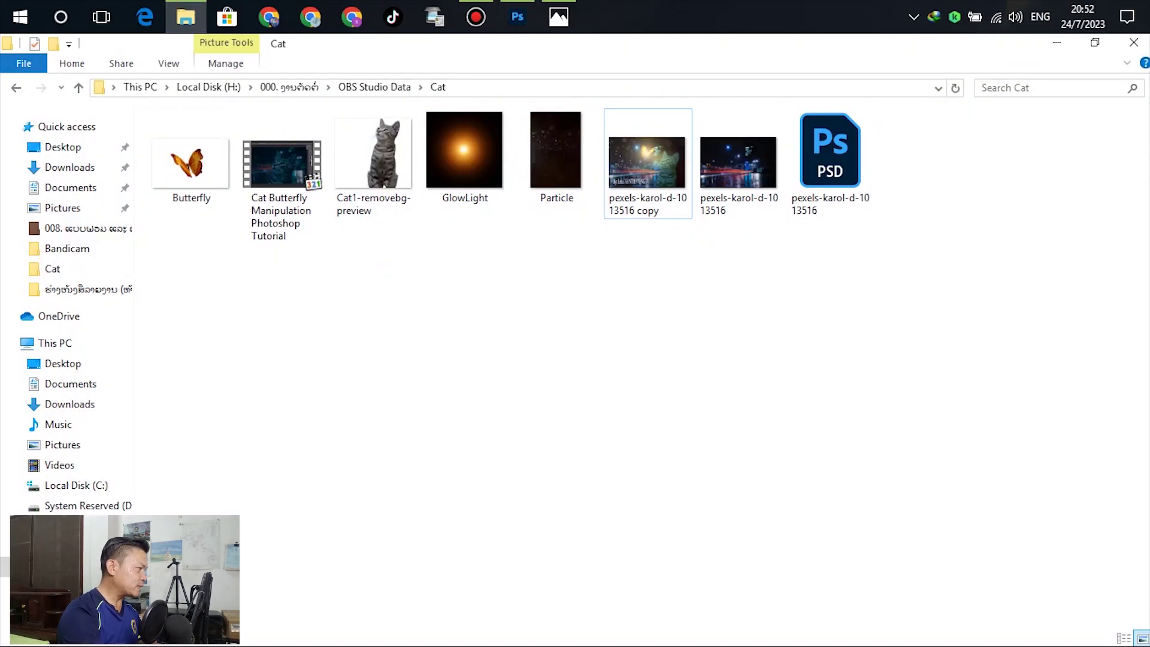
left_click_drag(374, 158, 495, 318)
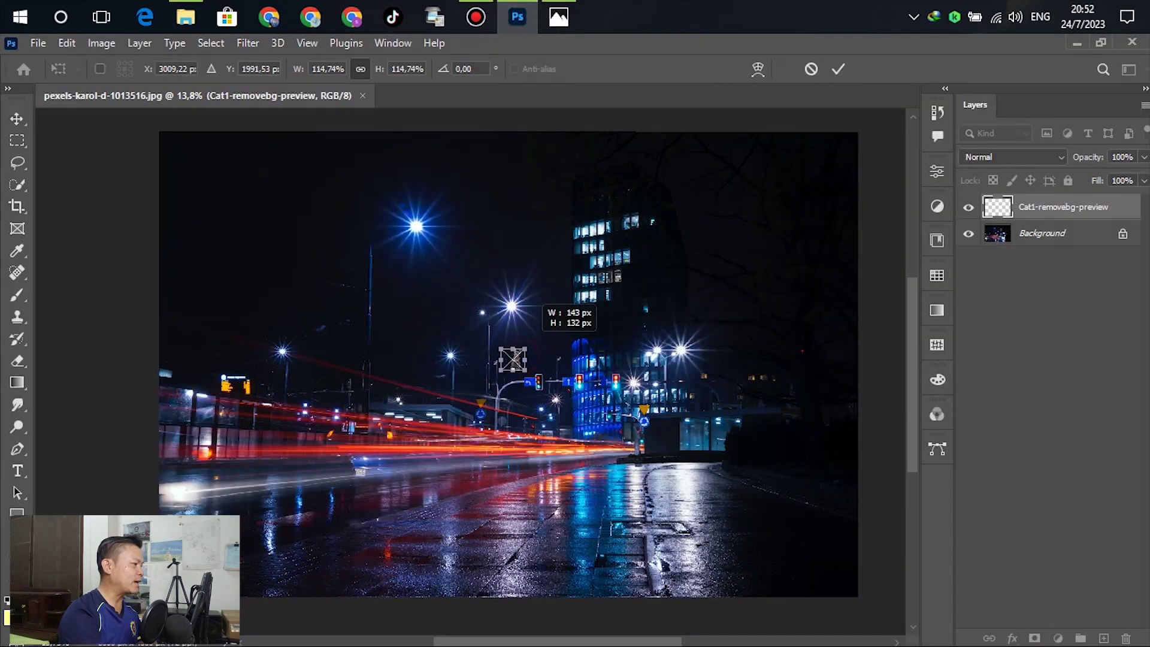
left_click_drag(646, 275, 627, 513)
scroll(570, 406, "down", 3)
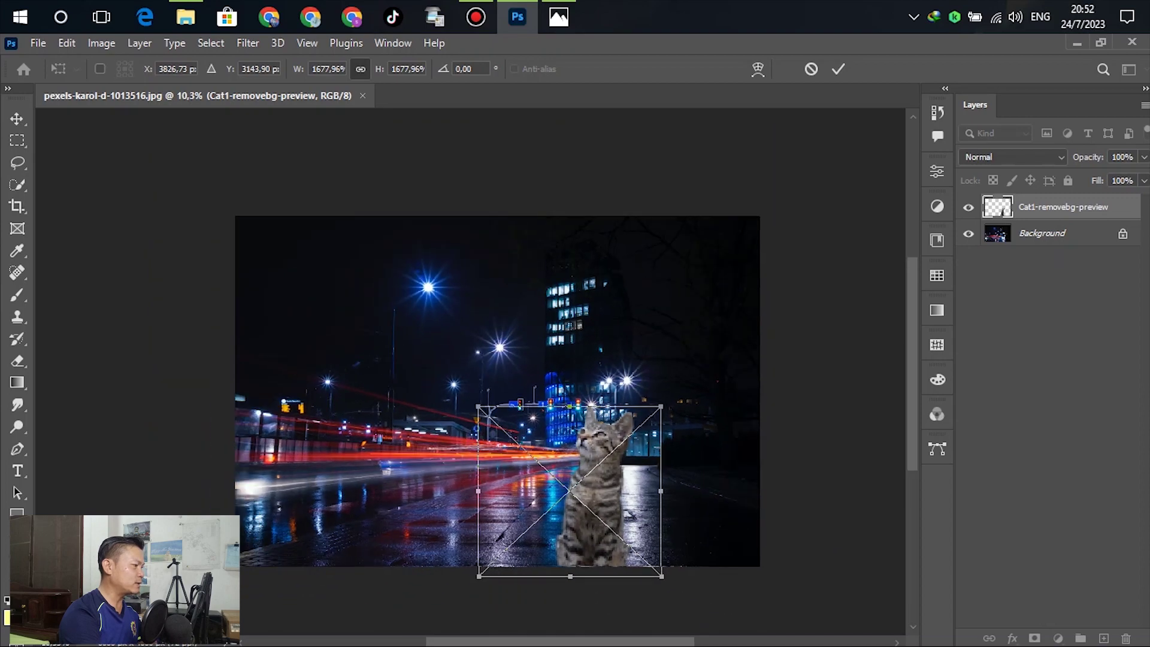
left_click_drag(661, 405, 760, 306)
left_click_drag(664, 433, 621, 456)
left_click_drag(620, 396, 616, 390)
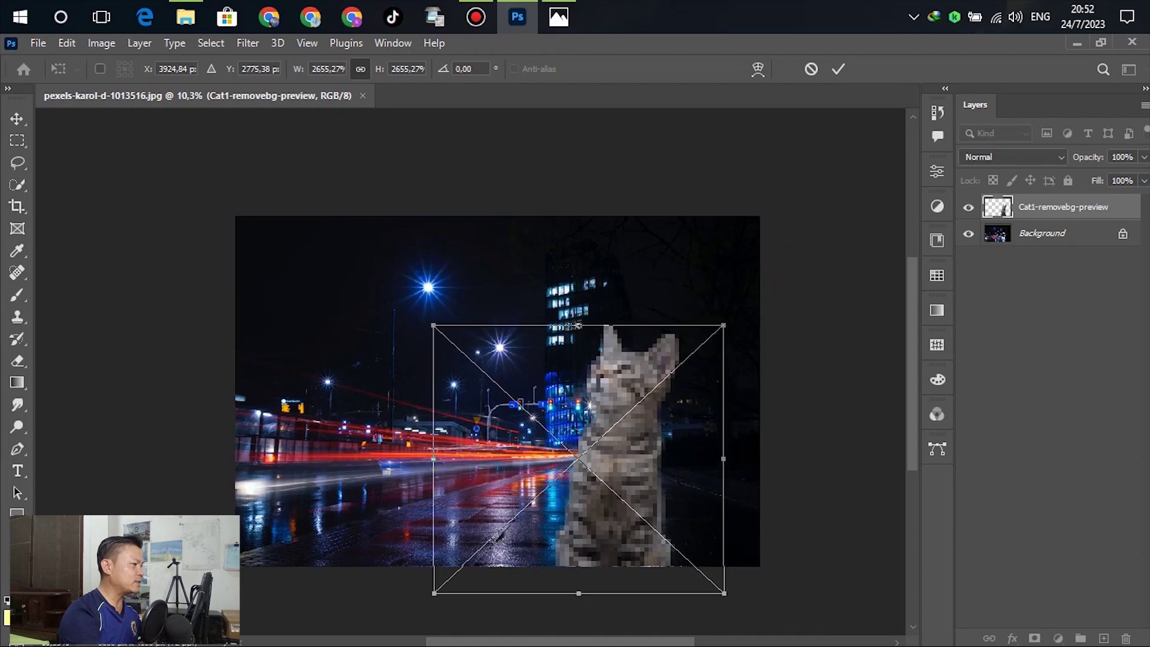
left_click(837, 69)
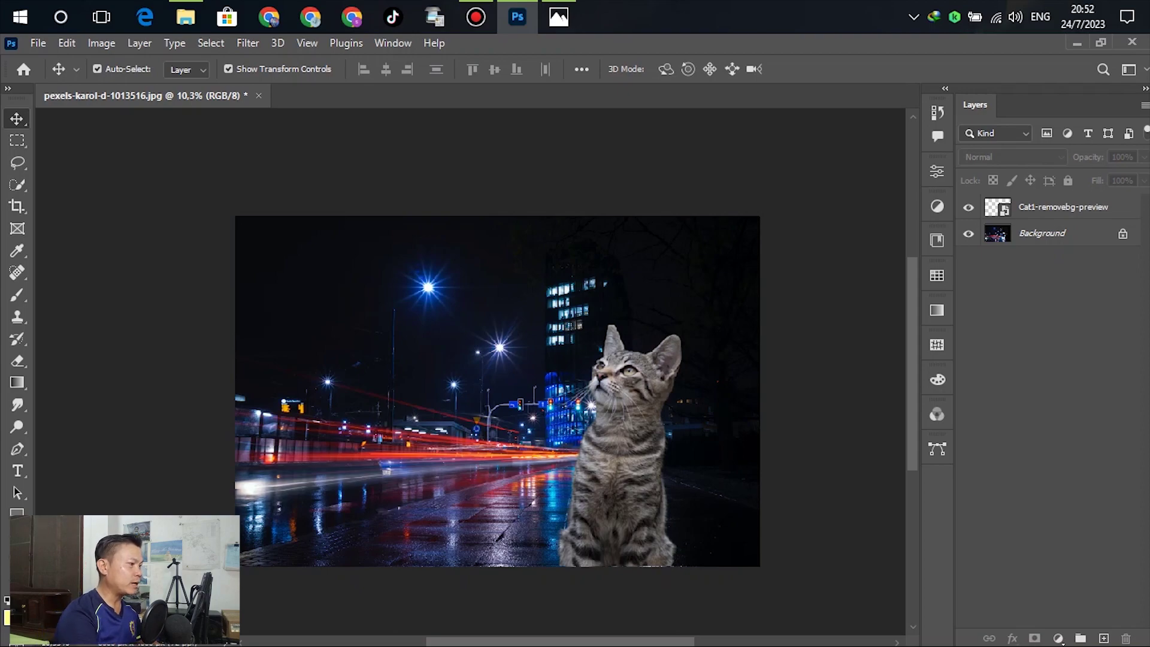
Unlock the Background layer and start the Tilt-Shift blur from the Blur Gallery on it.
left_click(1041, 233)
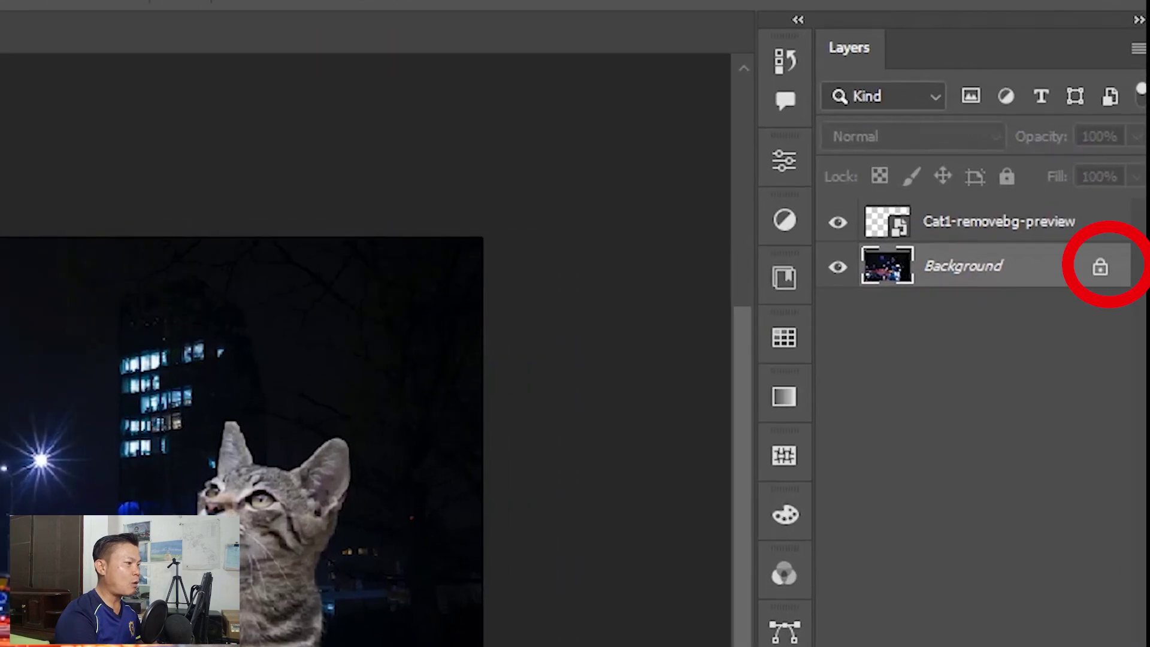
left_click(1121, 233)
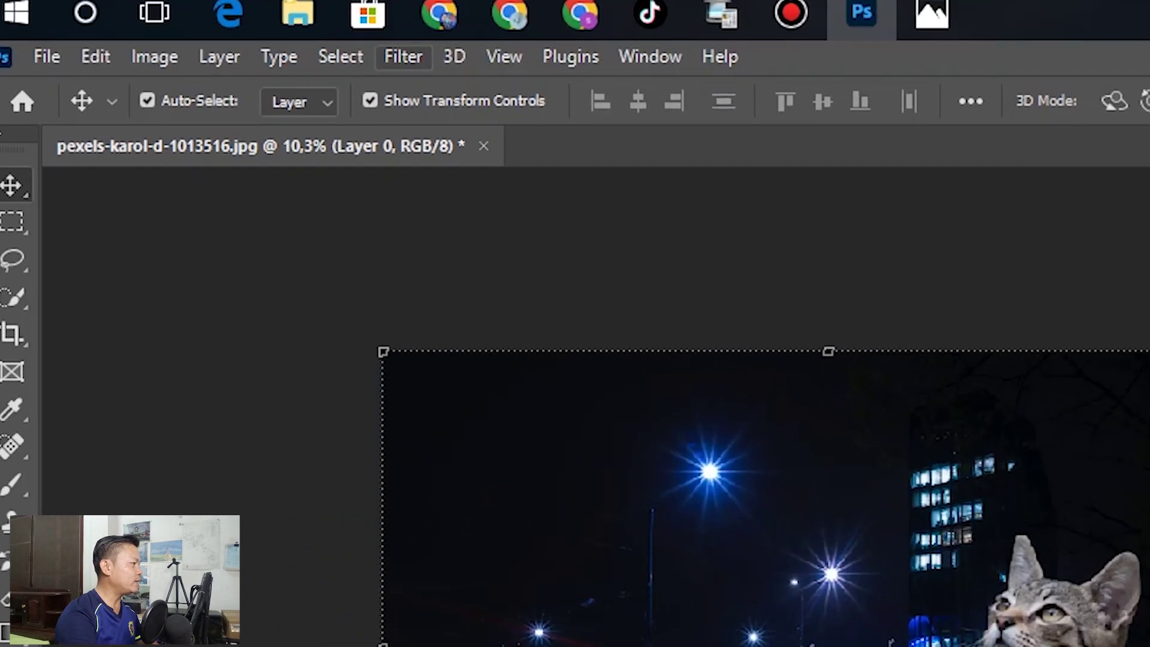
left_click(248, 42)
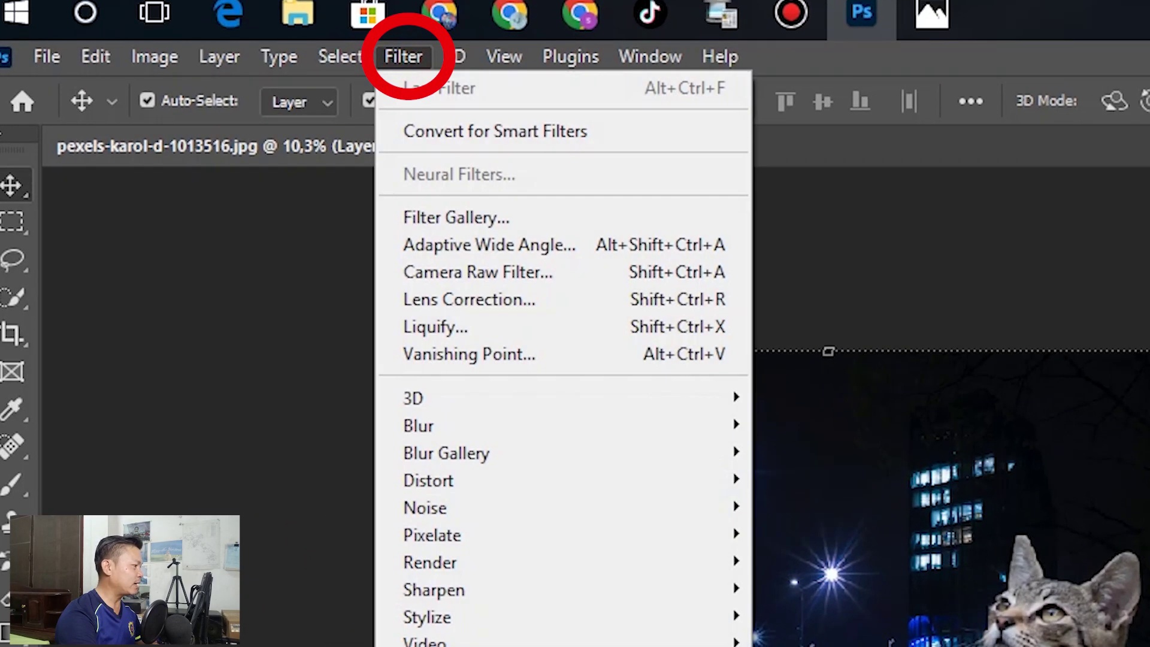
mouse_move(446, 452)
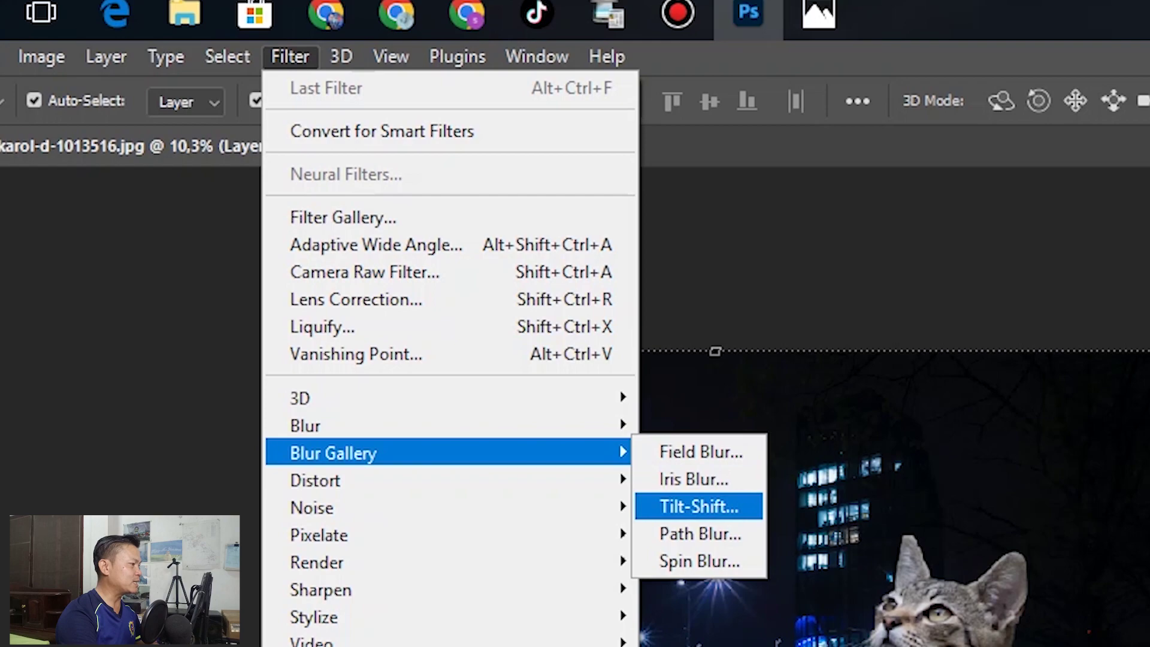
left_click(698, 506)
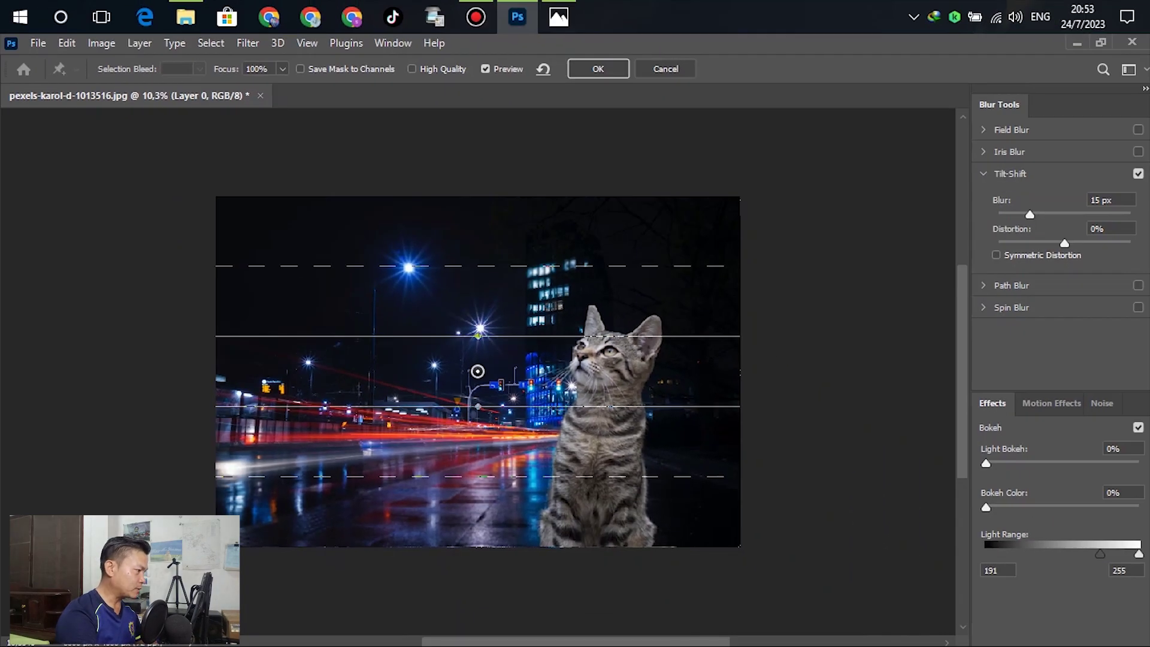
Widen the Tilt-Shift focus zone and lower its centre onto the wet pavement so the blur covers the upper scene.
left_click_drag(478, 336, 477, 310)
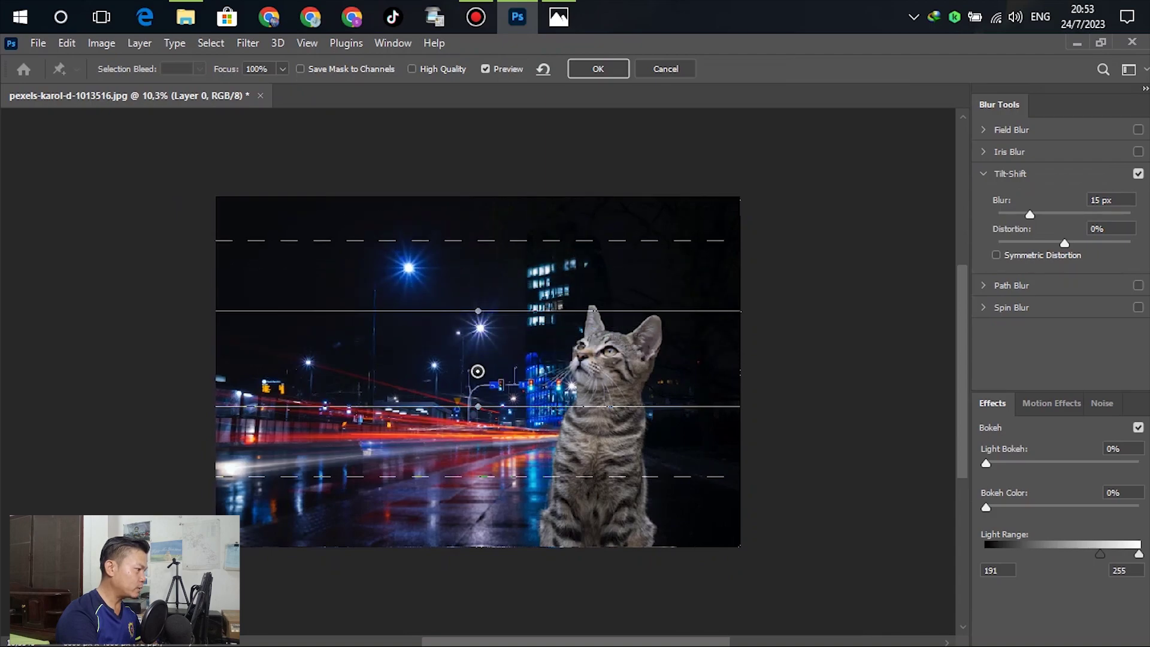
left_click_drag(483, 476, 483, 572)
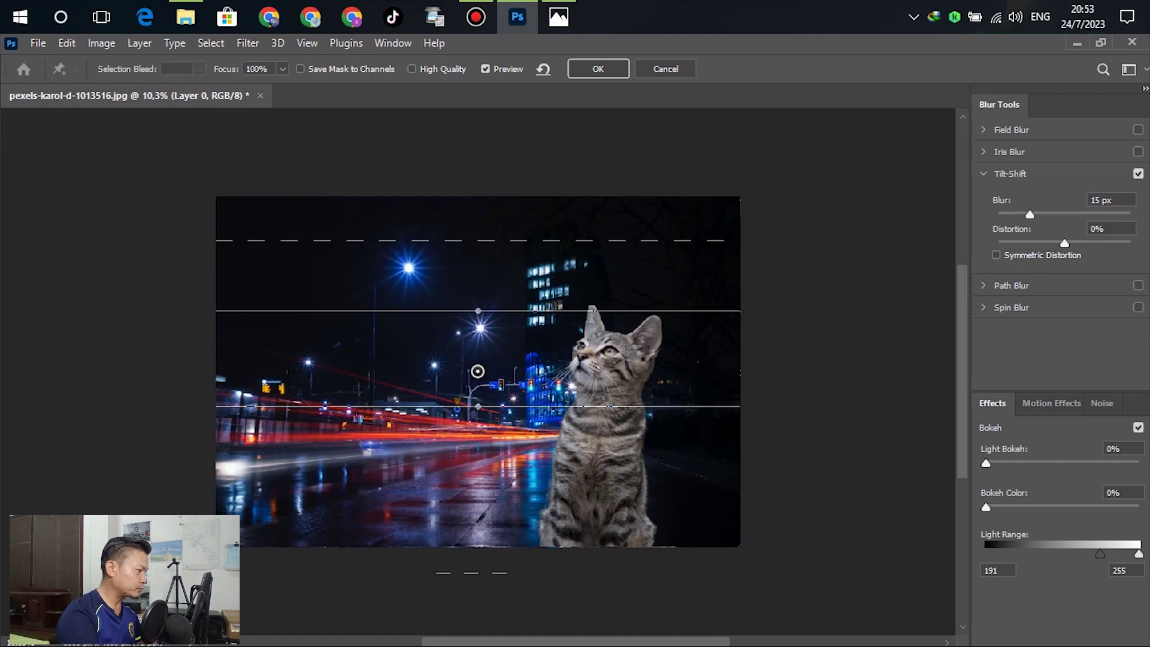
left_click_drag(478, 406, 478, 504)
left_click_drag(477, 310, 478, 497)
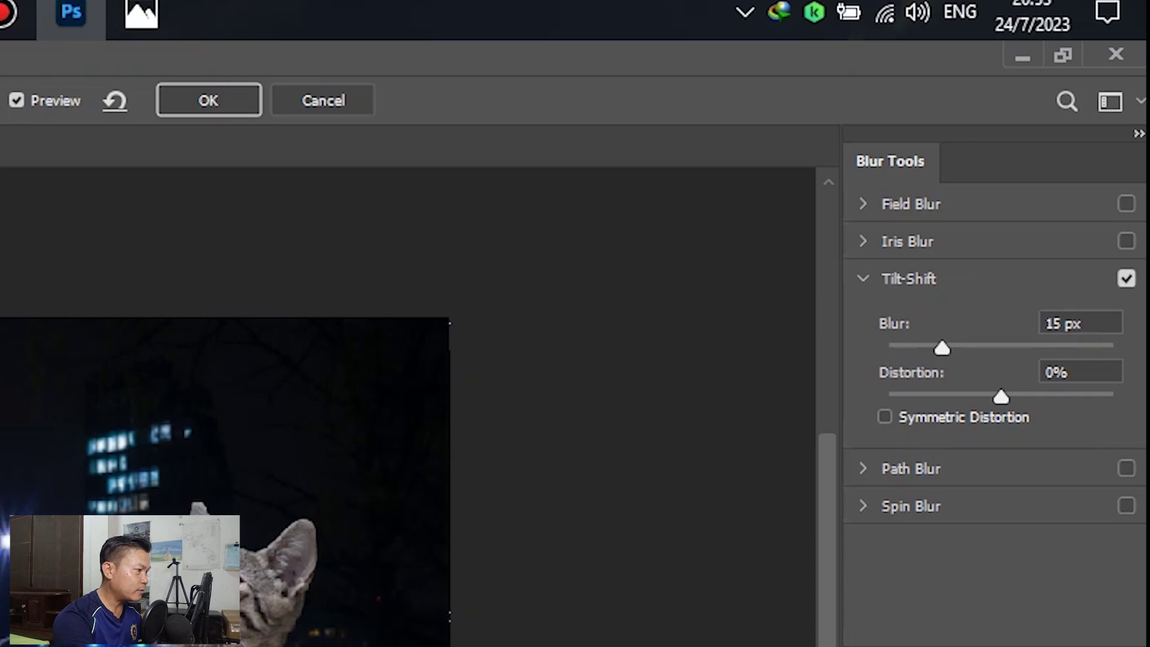
Set the Tilt-Shift blur amount to 200 px.
left_click_drag(942, 347, 1052, 347)
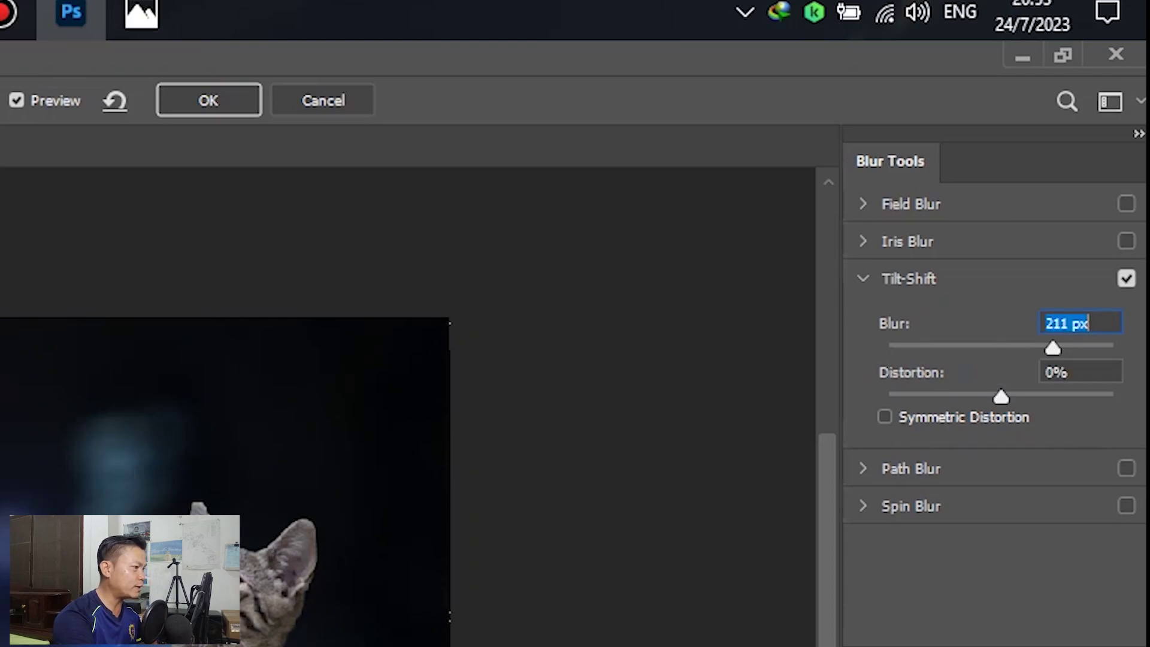
left_click_drag(1067, 323, 1043, 324)
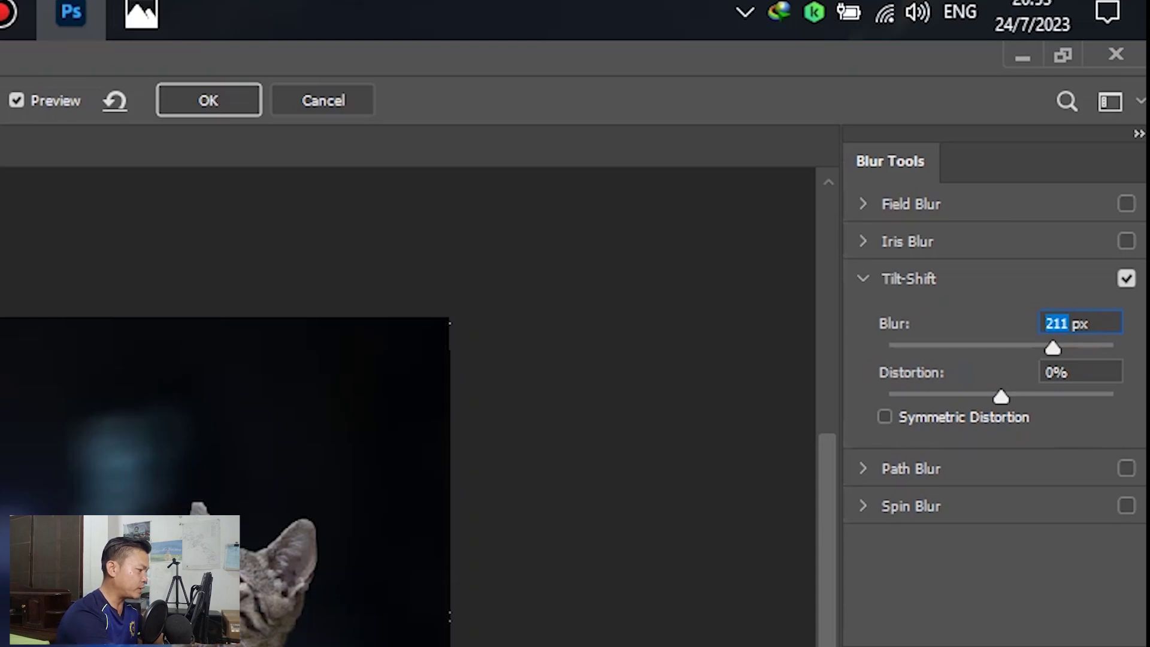
type("200")
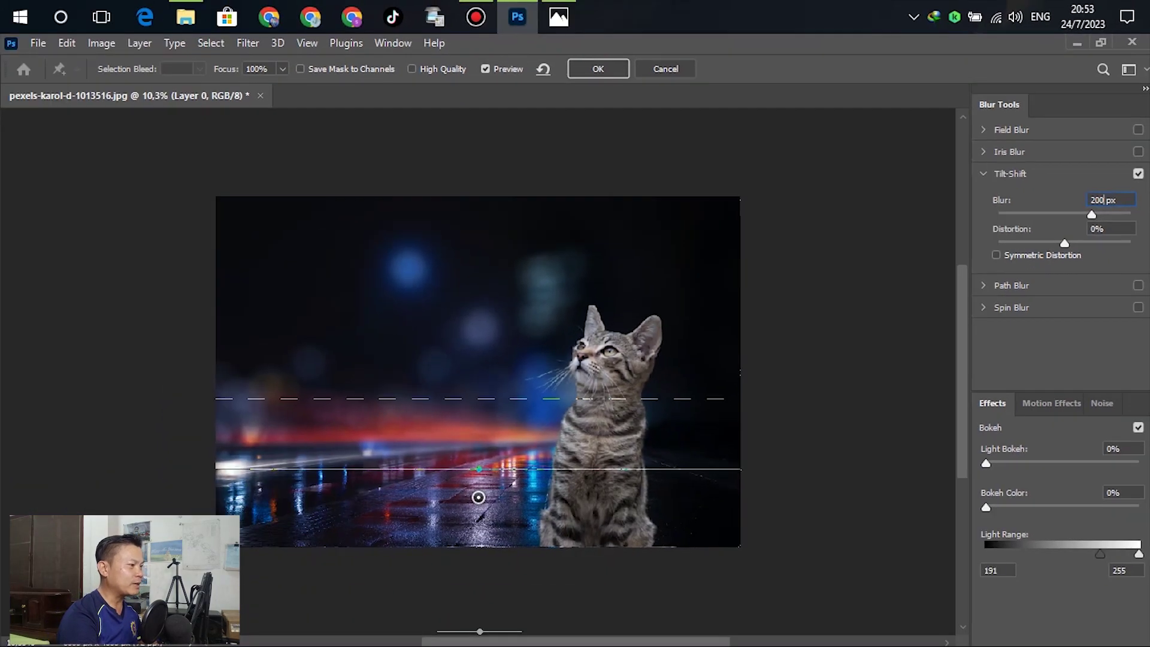
Reduce the Tilt-Shift blur to 85 px and apply it with the focus centre lowered near the photo's bottom edge.
left_click_drag(1091, 214, 1062, 213)
key("Return")
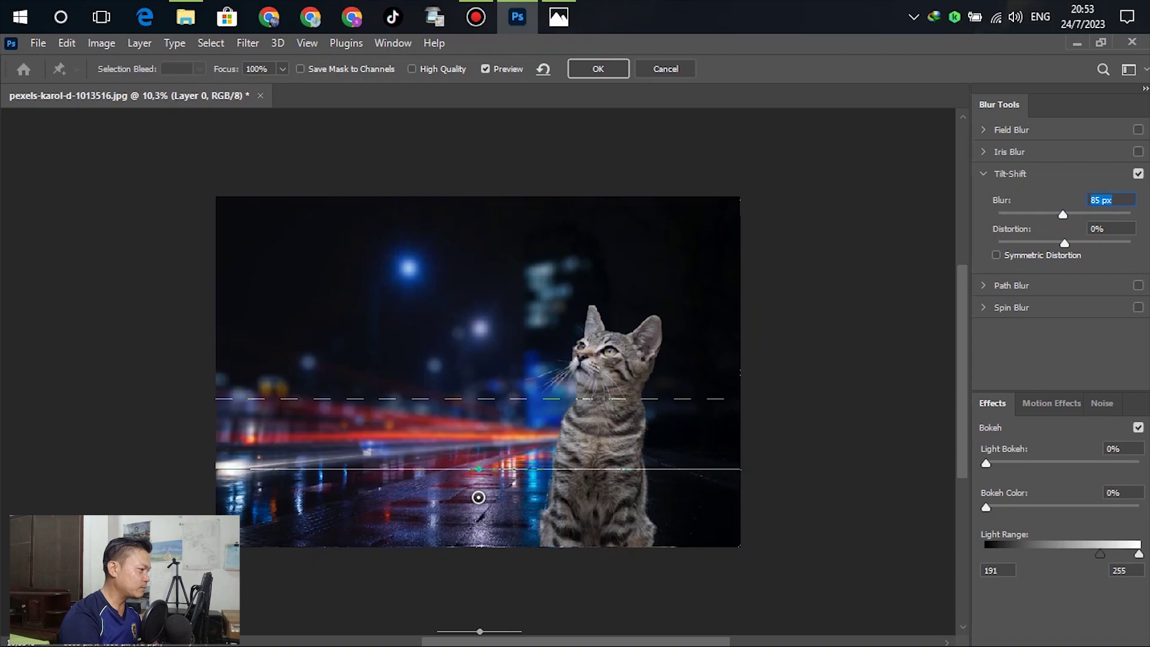
left_click_drag(479, 468, 477, 527)
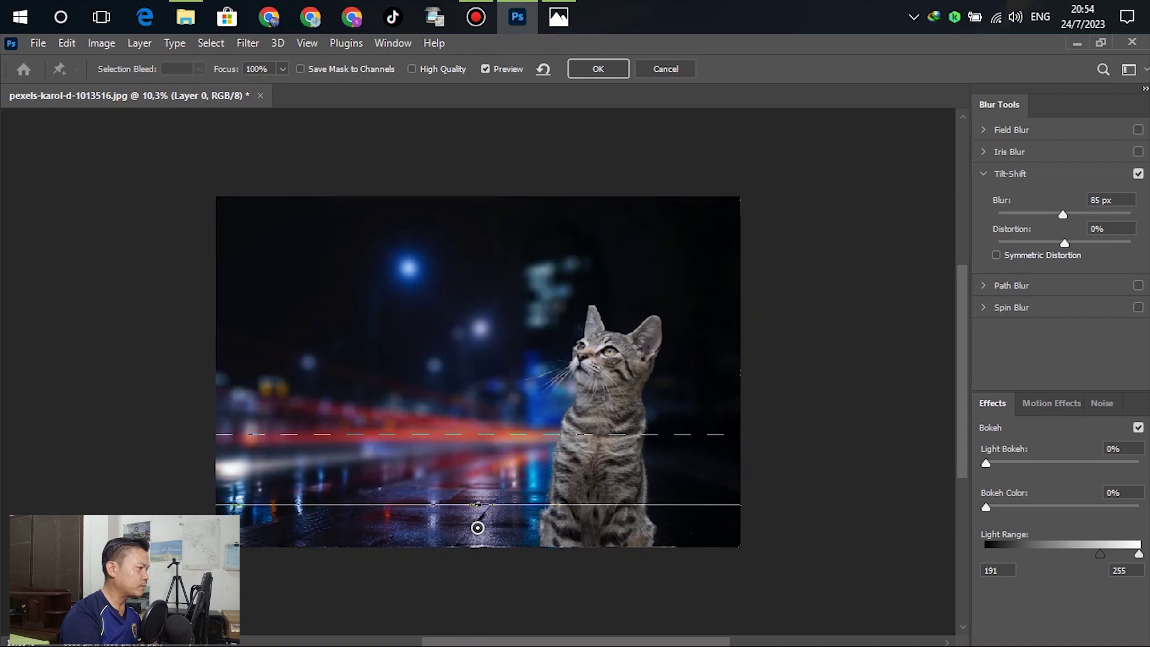
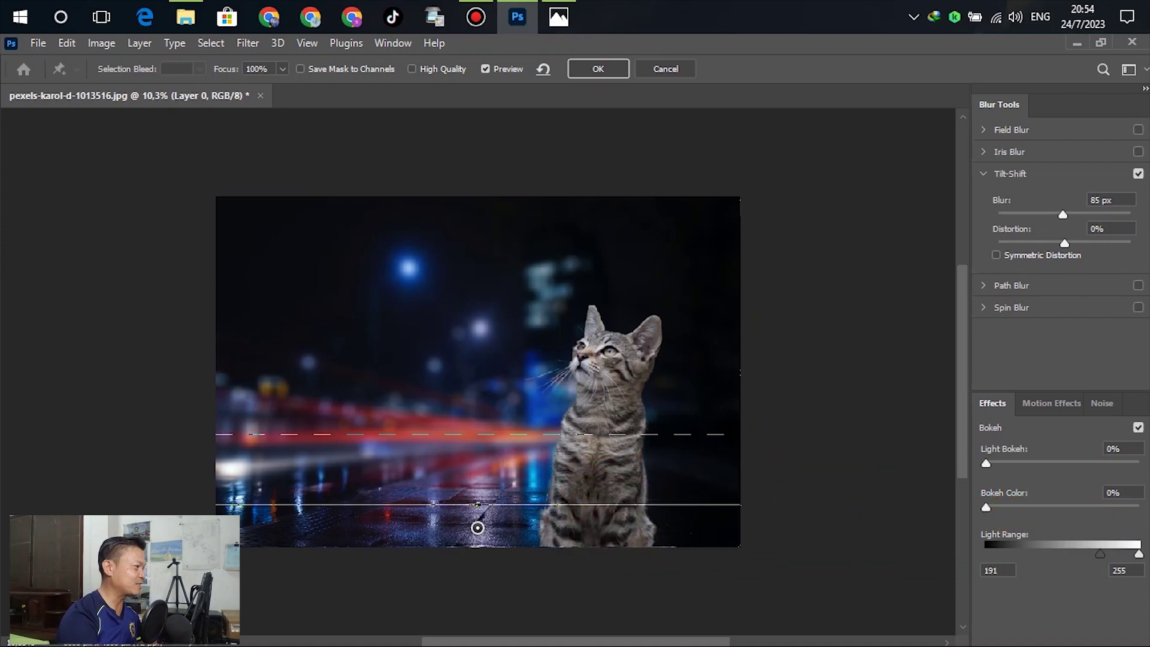
key("Escape")
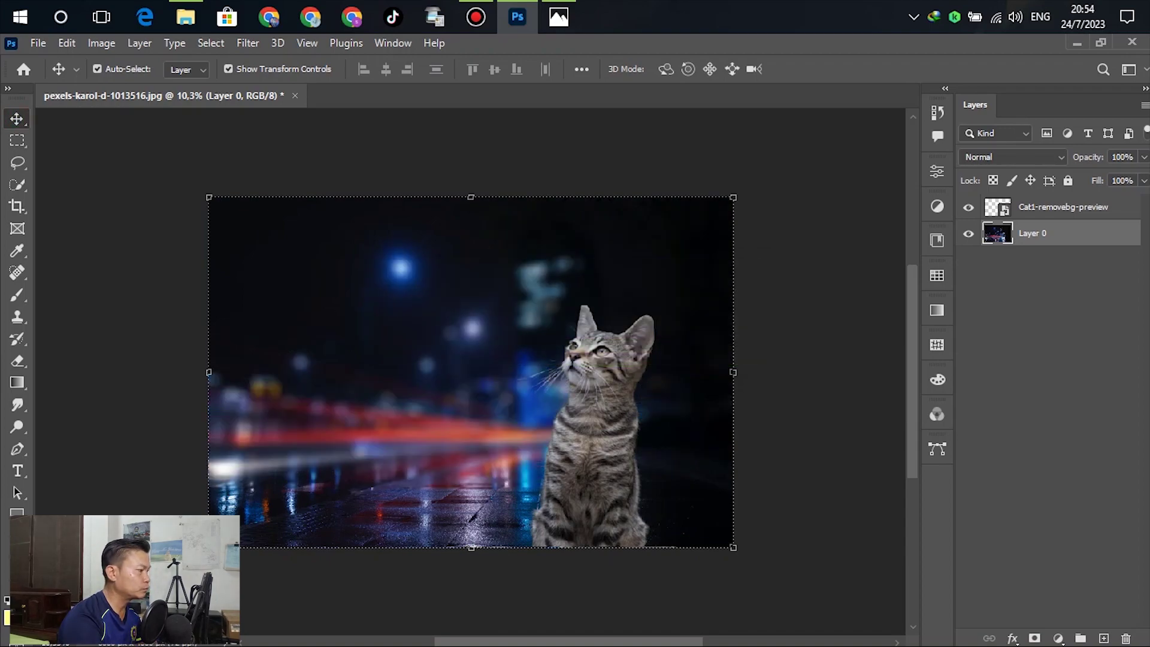
Nudge the cat layer slightly to the right, keeping its scale, and commit the transform.
left_click(594, 364)
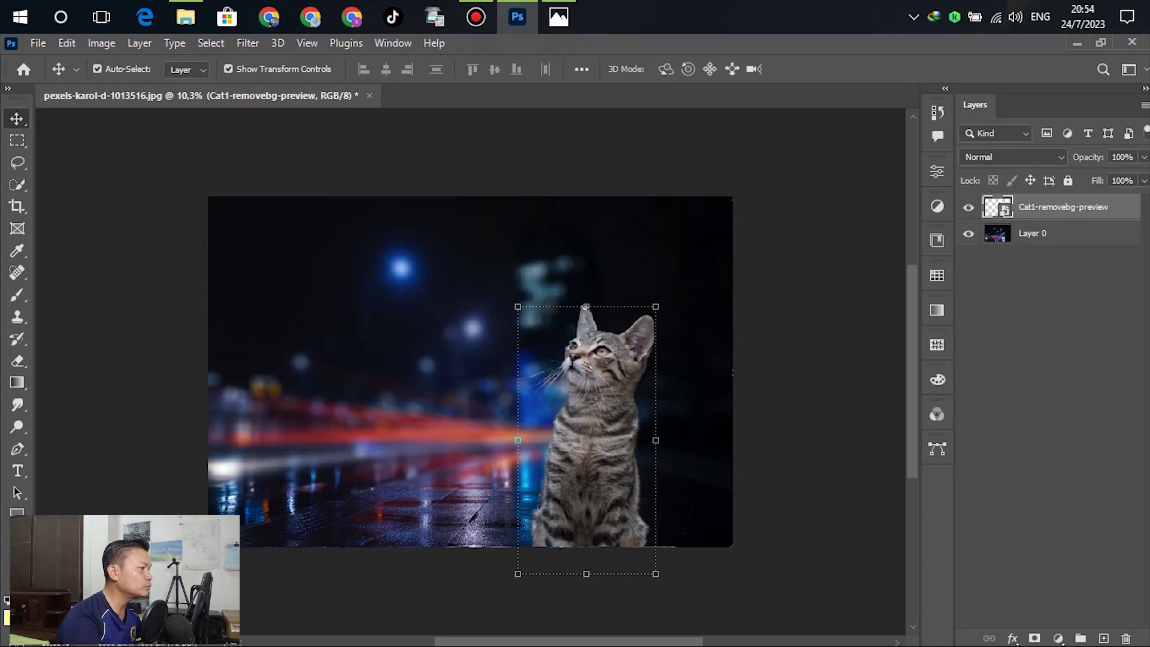
left_click_drag(655, 311, 662, 309)
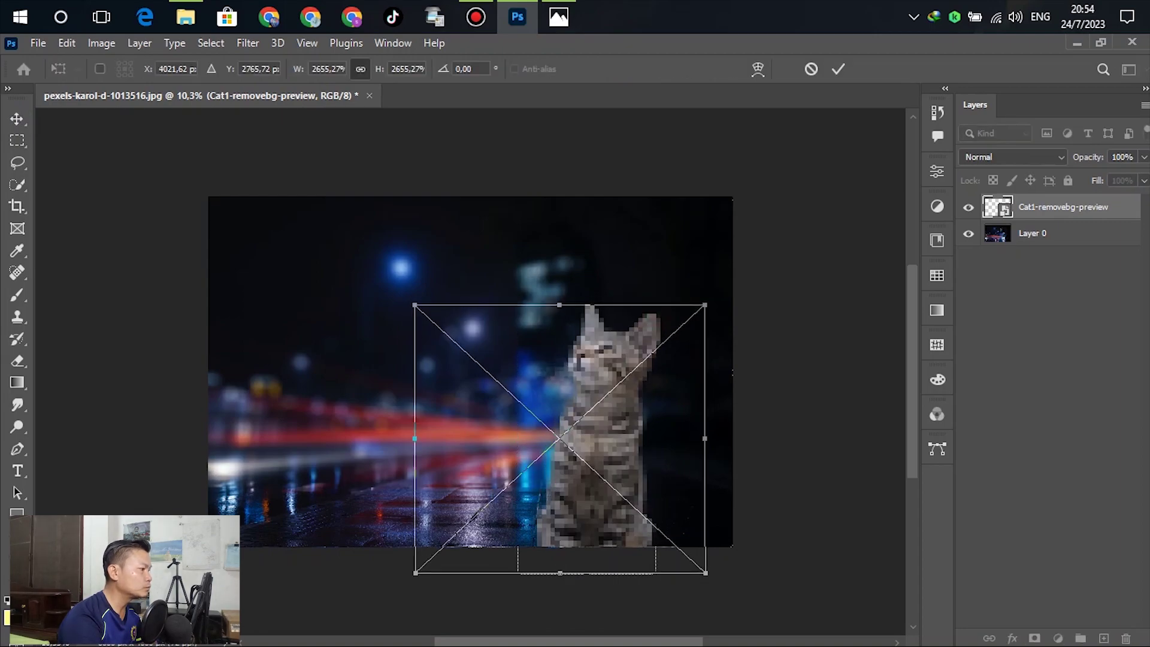
left_click(837, 68)
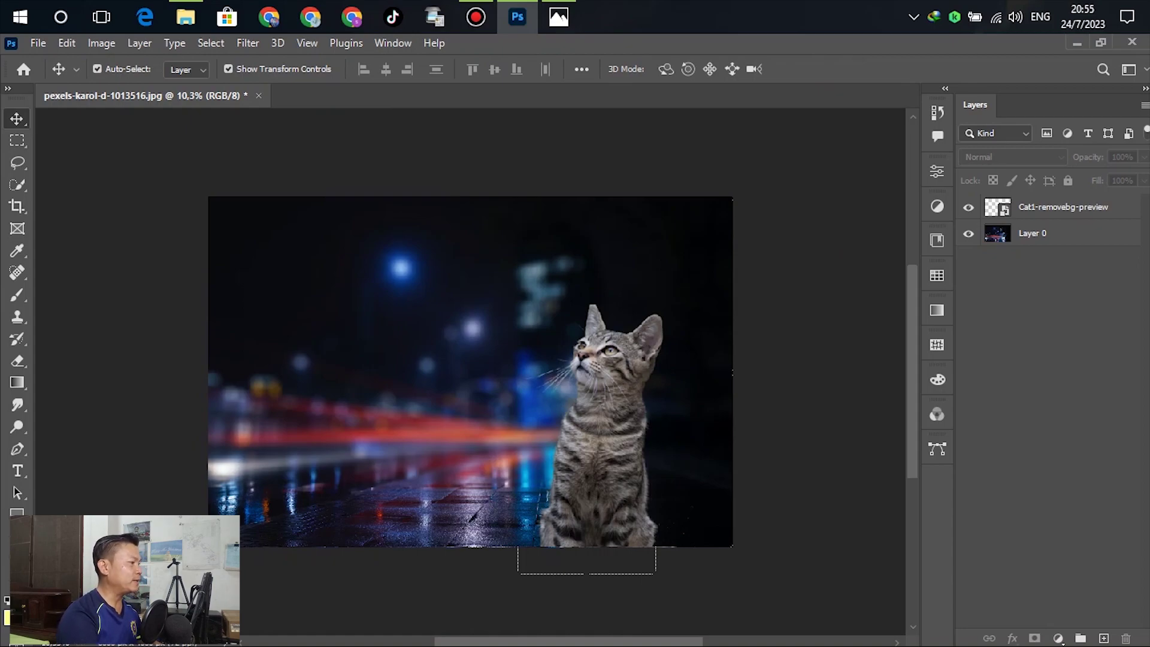
Place the Butterfly image from File Explorer into the composition, scaled to about 429% and positioned in front of the cat's face.
left_click(185, 17)
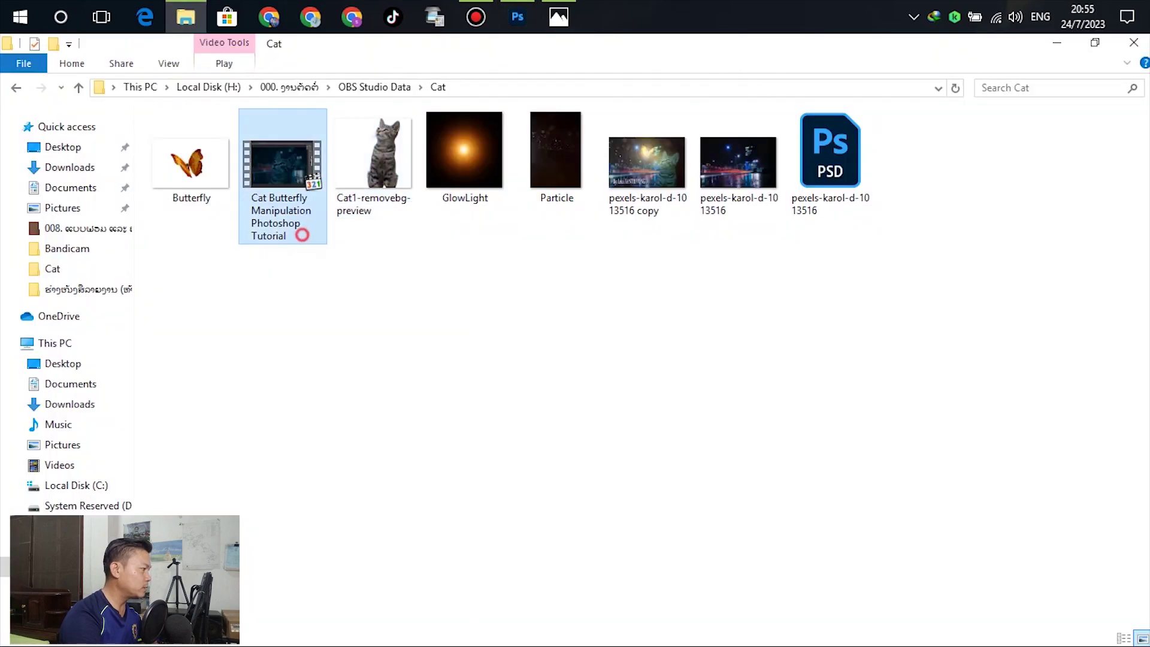
left_click_drag(192, 161, 559, 252)
left_click_drag(519, 342, 449, 370)
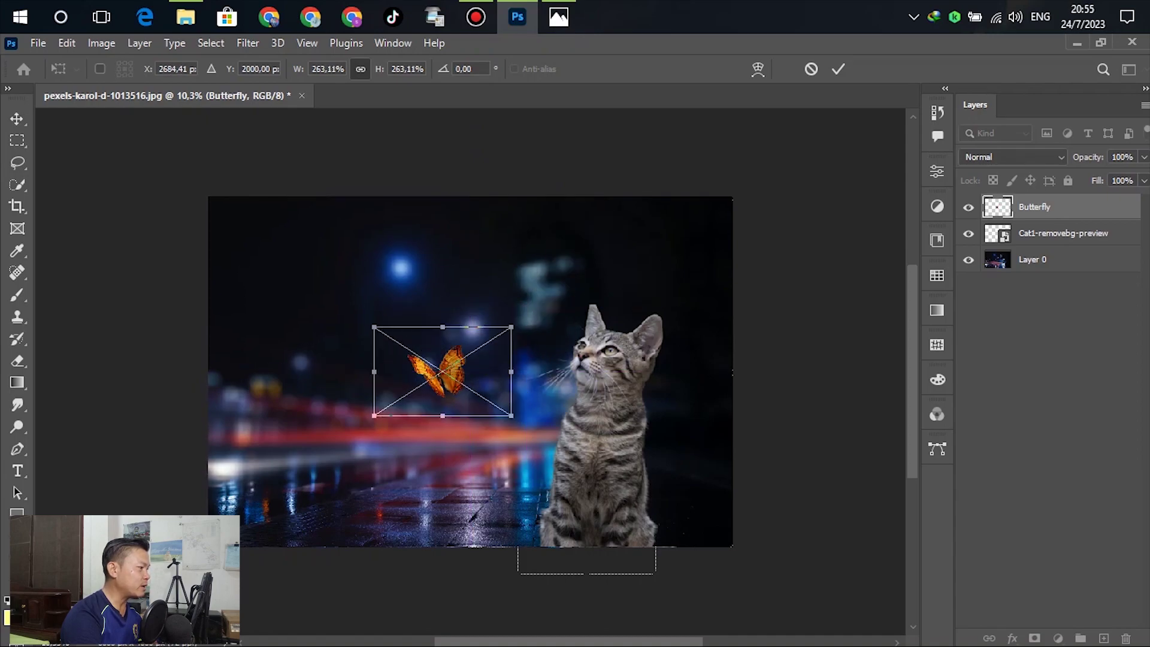
left_click_drag(511, 327, 599, 270)
left_click_drag(513, 351, 509, 344)
left_click_drag(593, 264, 594, 264)
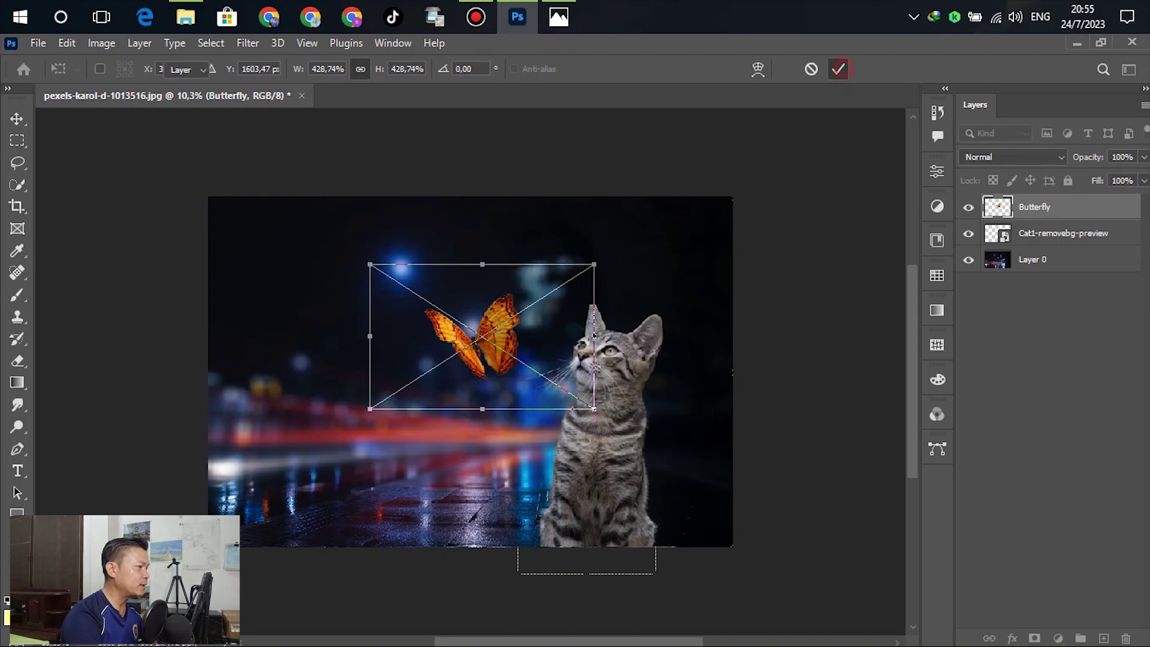
left_click(837, 69)
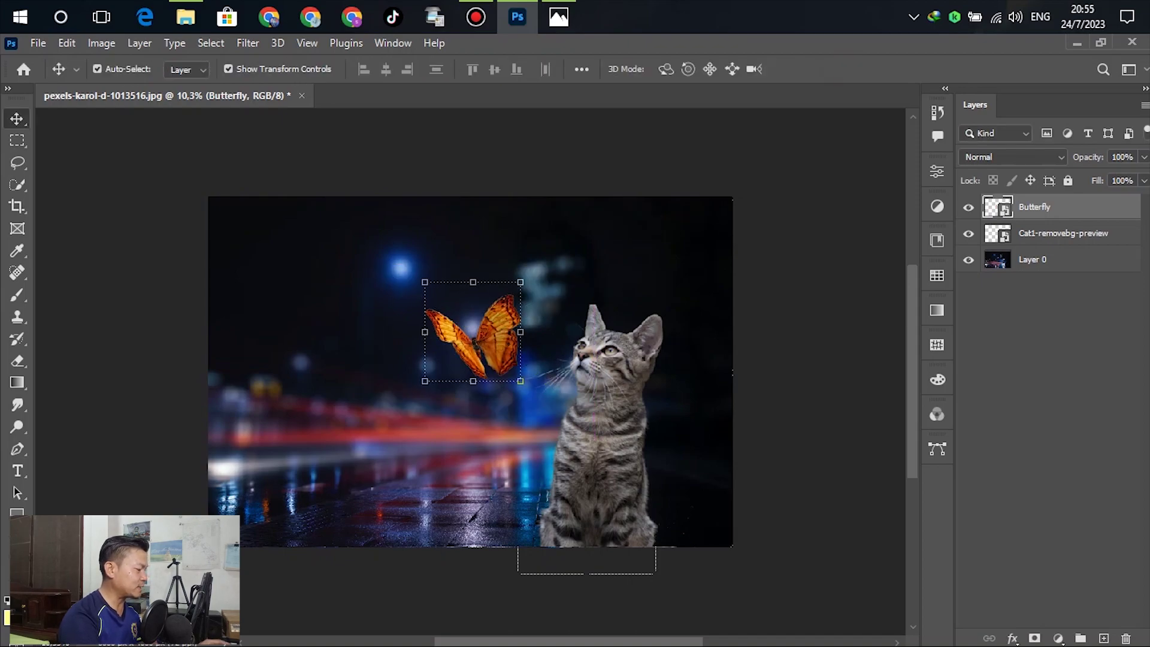
Flip the butterfly horizontally with Free Transform.
key("ctrl")
key("ctrl+t")
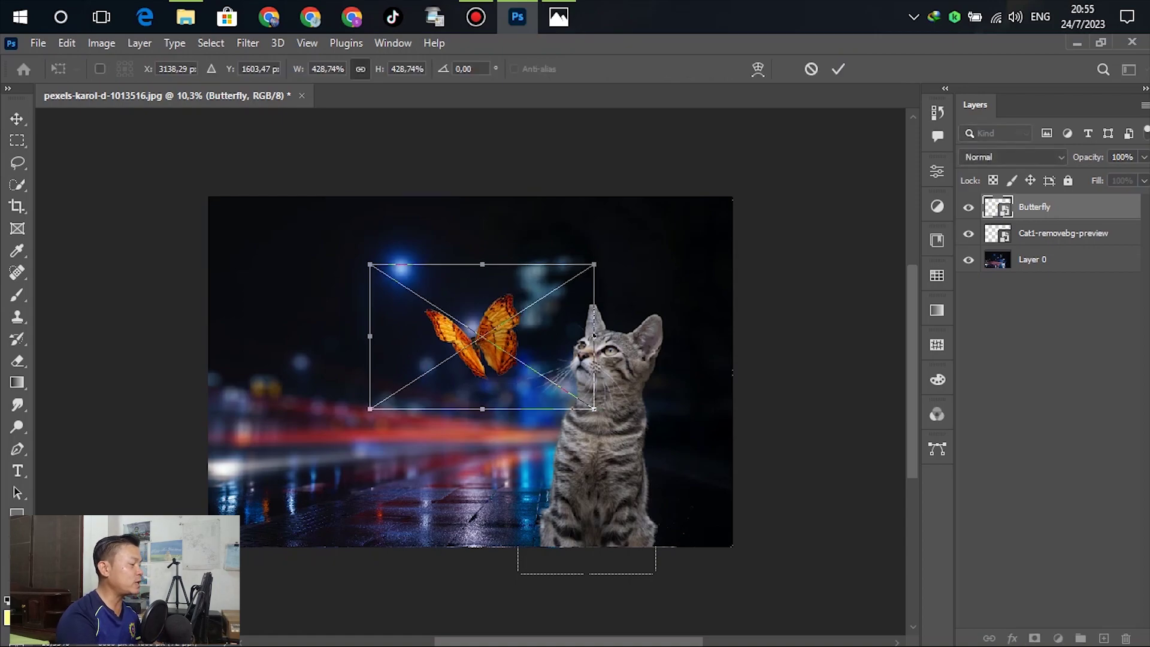
right_click(495, 316)
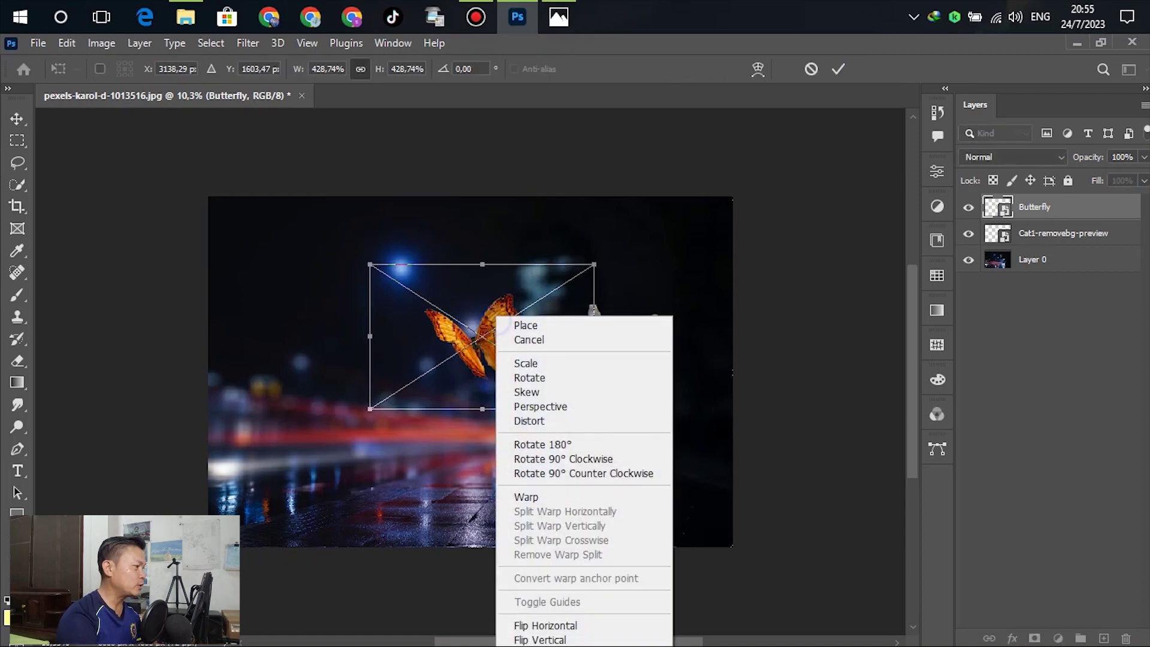
left_click(545, 625)
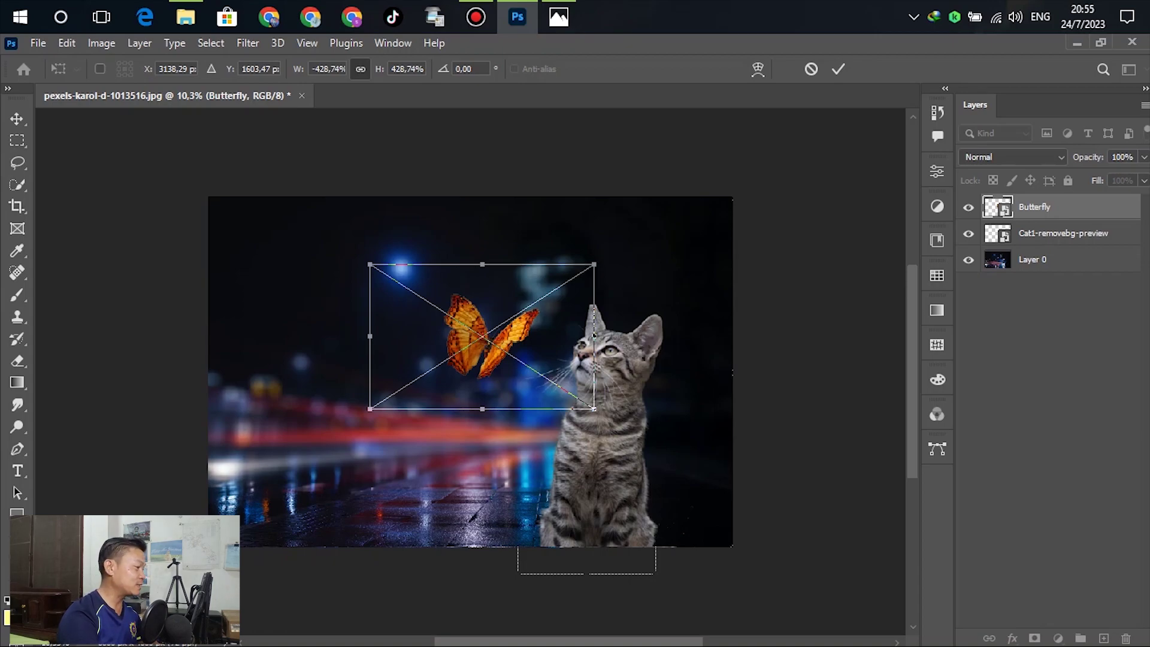
Enlarge the butterfly to about 558%, move it up above the cat's line of sight, and commit the transform.
left_click_drag(370, 409, 306, 449)
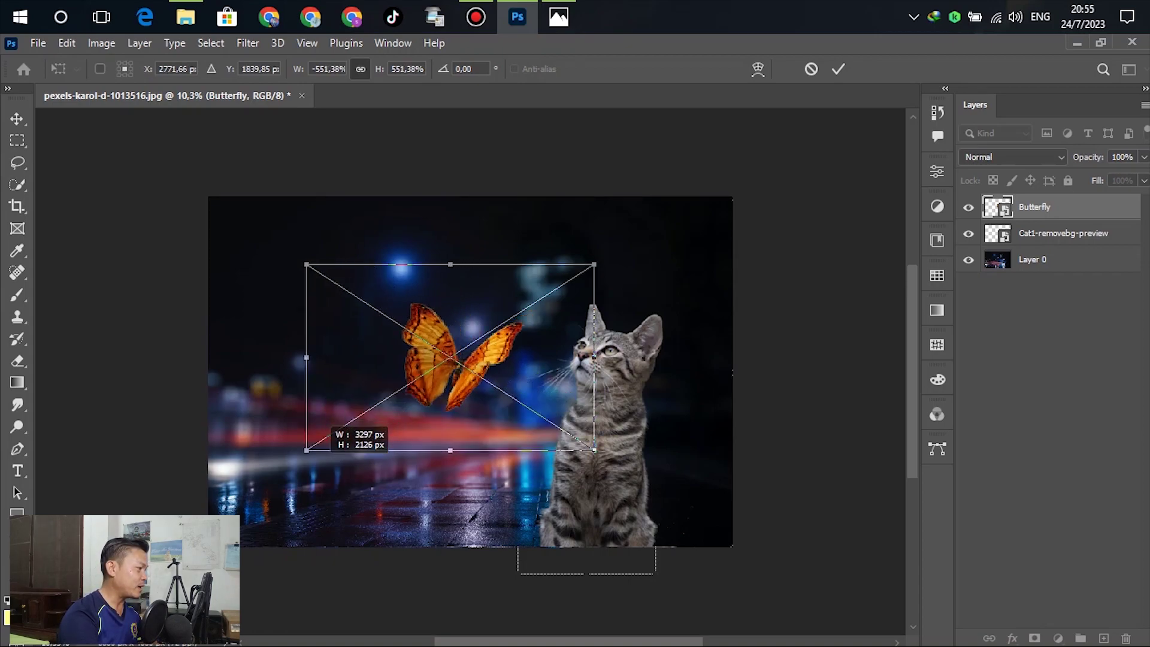
left_click_drag(425, 376, 425, 354)
left_click_drag(446, 318, 457, 313)
left_click_drag(604, 239, 609, 237)
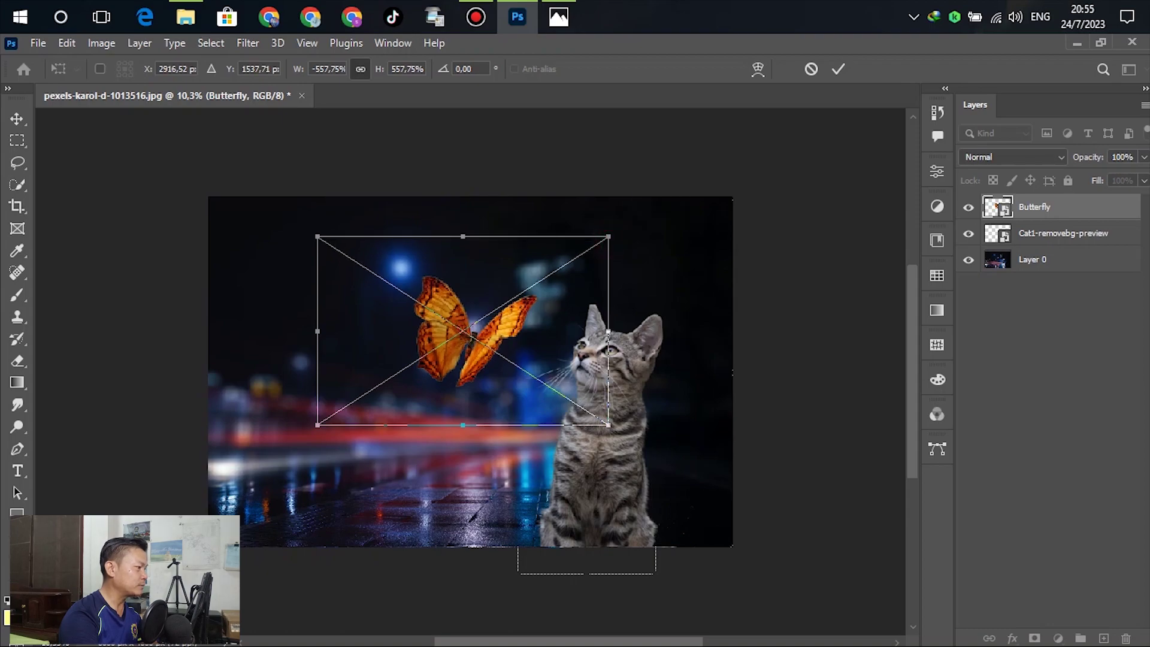
left_click_drag(453, 351, 469, 325)
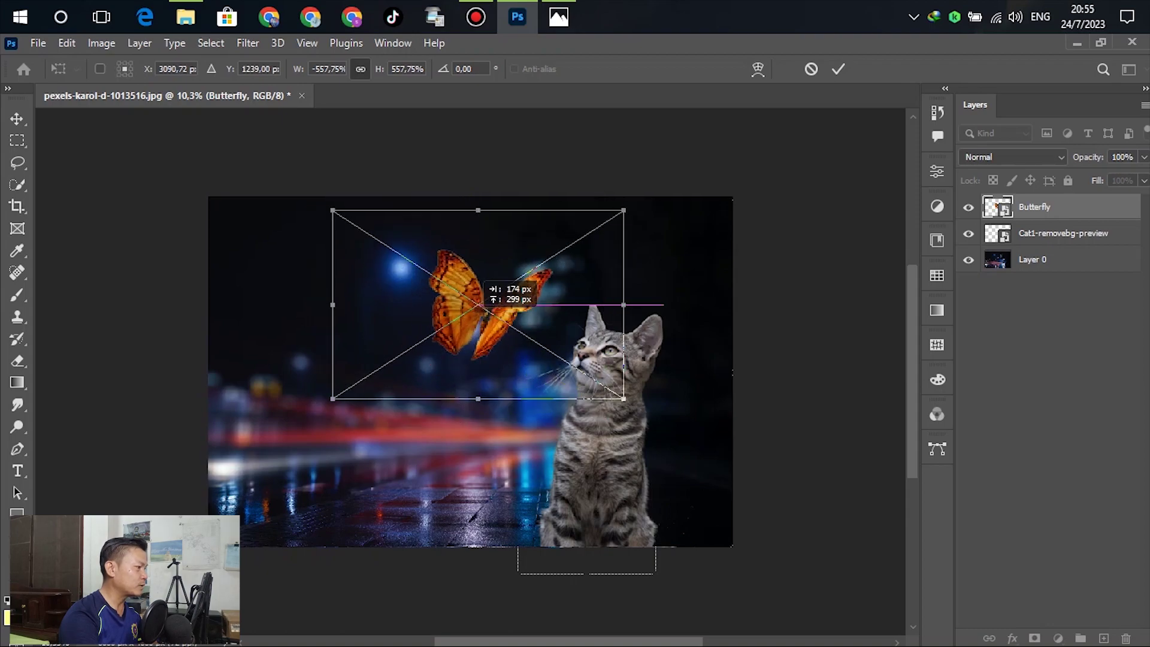
left_click(838, 69)
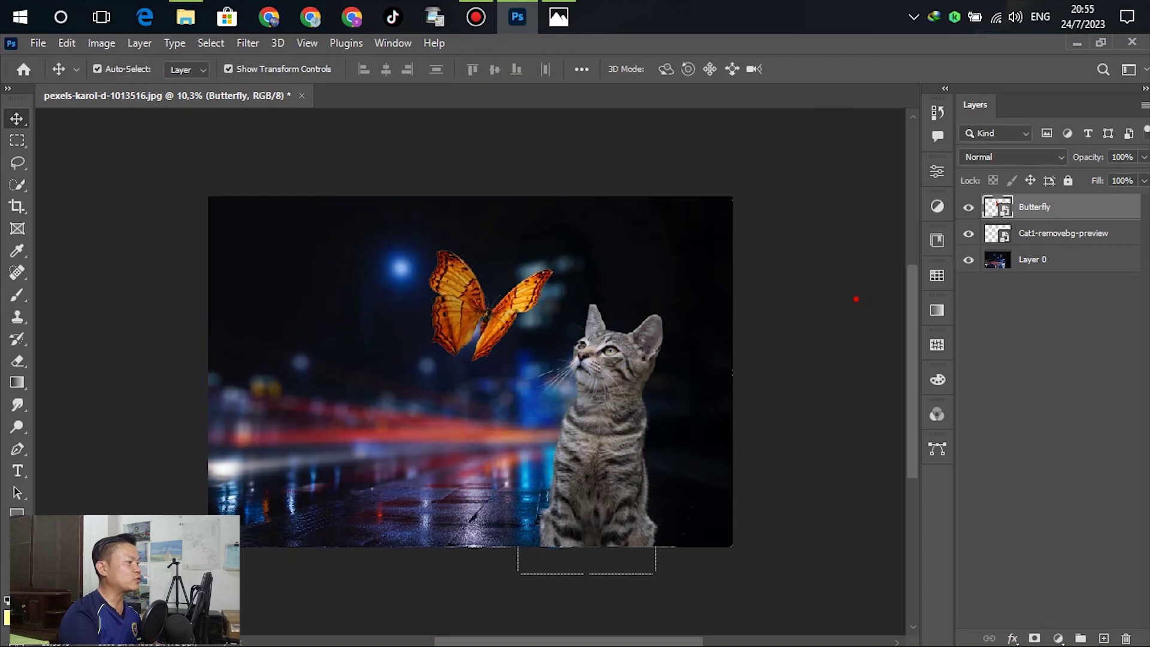
left_click(856, 298)
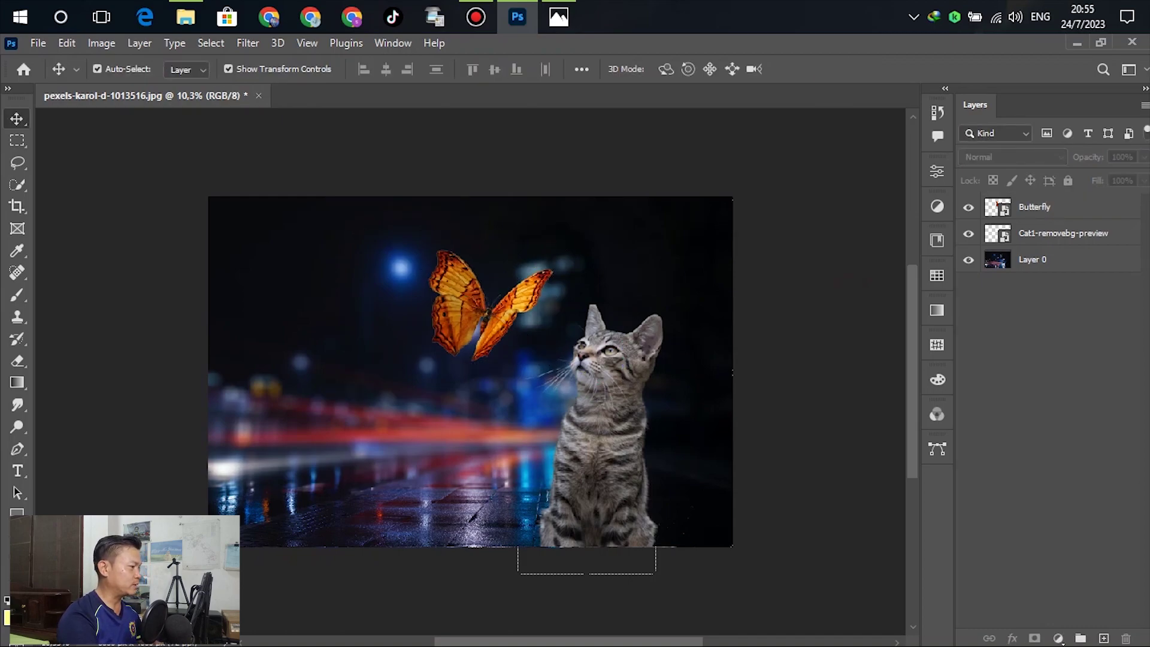
Inspect the cut-out edges of the butterfly and the cat's head up close against the blurred background.
scroll(470, 371, "up", 2)
scroll(470, 371, "down", 2)
scroll(470, 371, "left", 3)
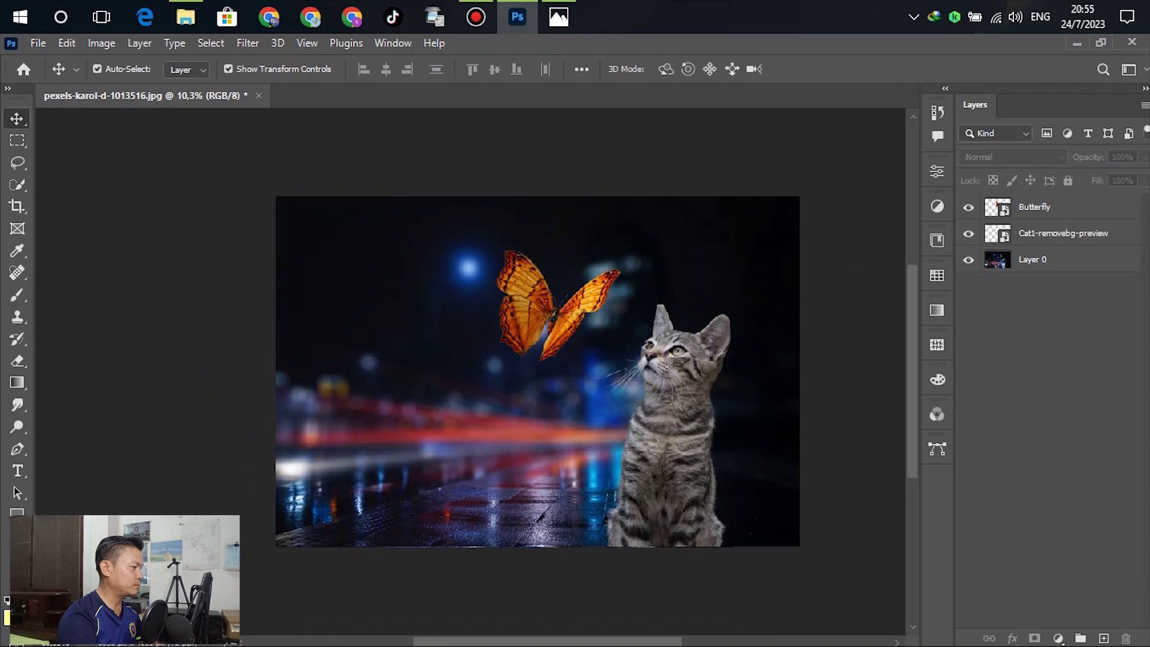
scroll(599, 359, "down", 1)
scroll(599, 359, "up", 11)
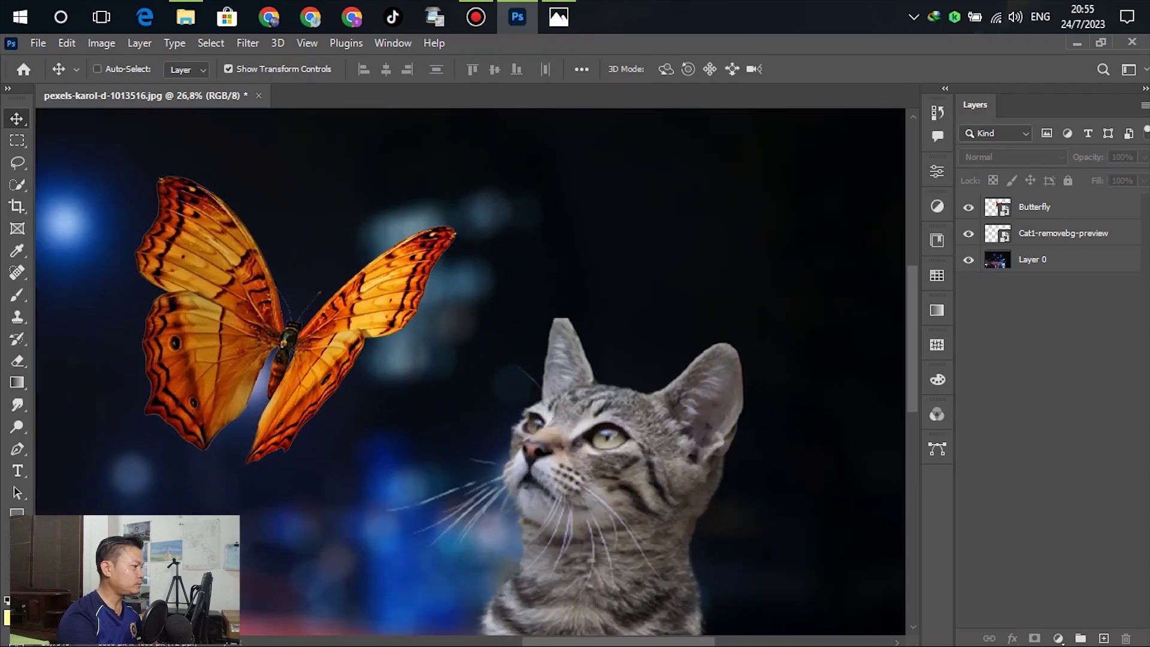
scroll(577, 325, "up", 4)
scroll(616, 264, "down", 7)
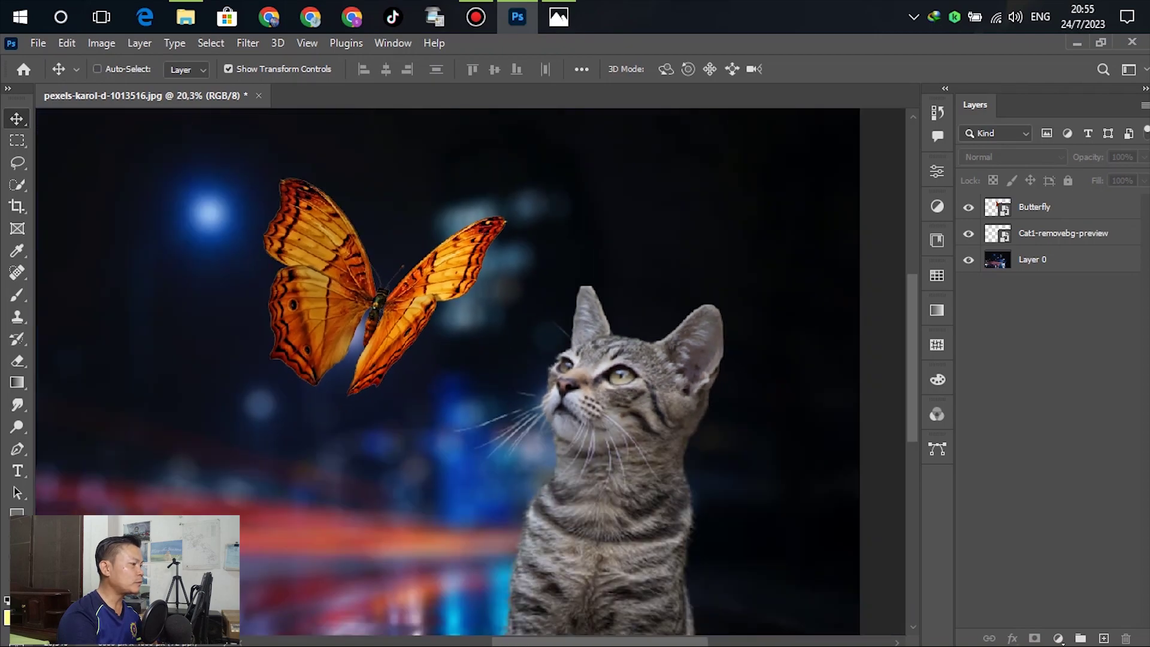
key("ctrl")
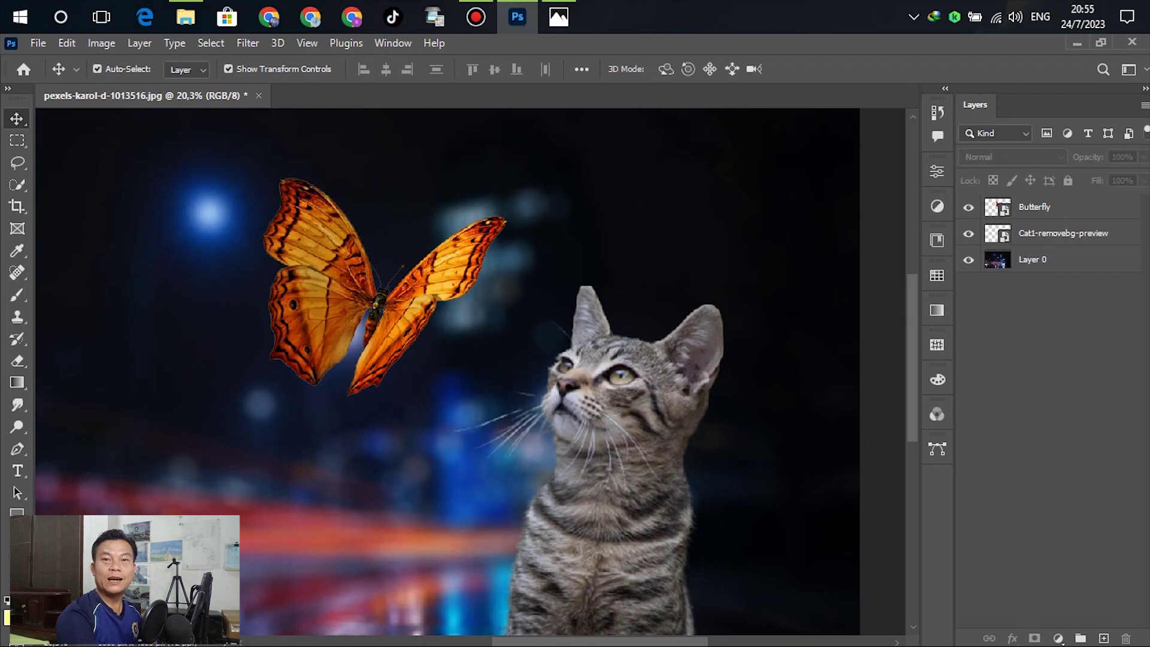
scroll(592, 303, "up", 4)
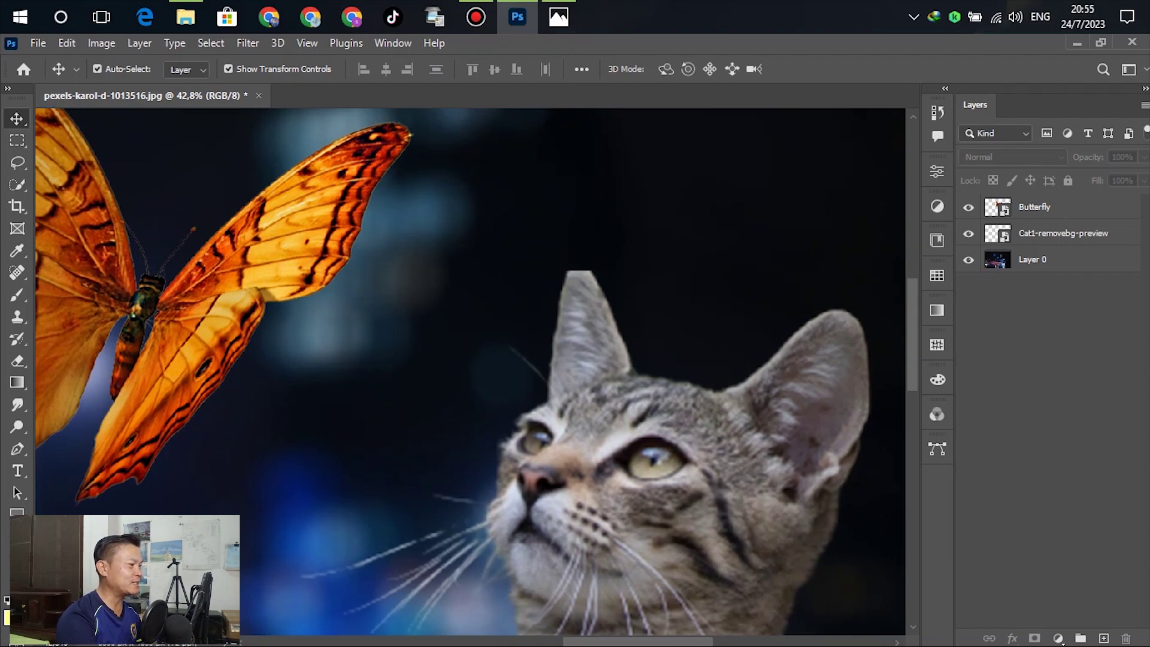
Rasterize the cat layer and activate the Brush tool for painting on it.
left_click(1056, 234)
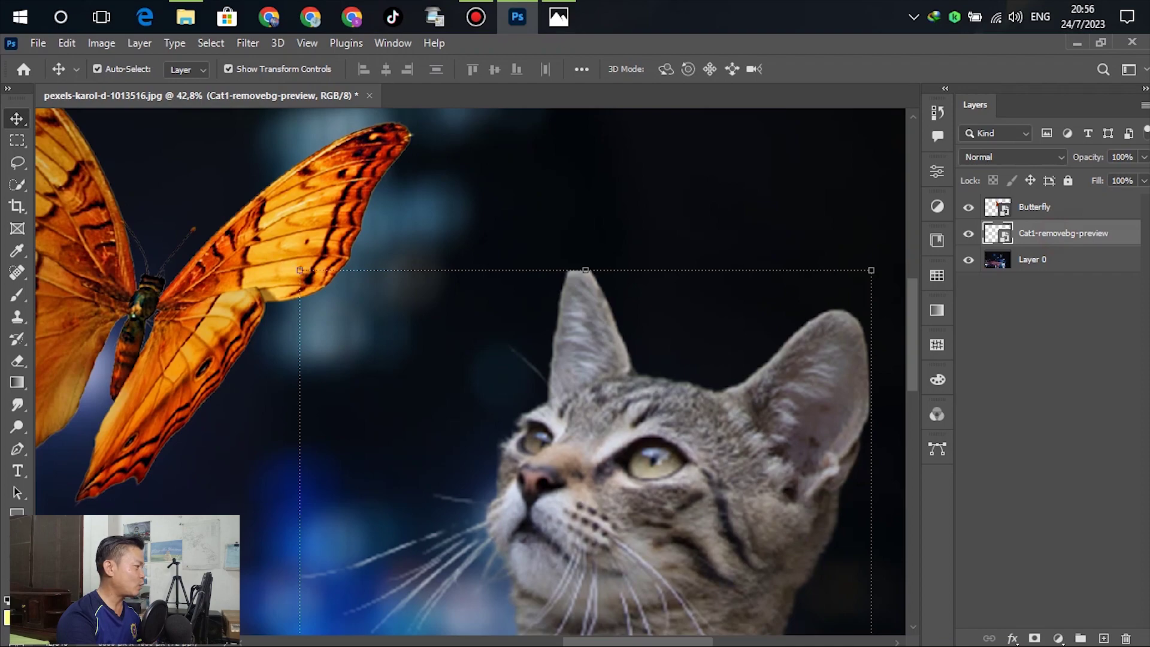
left_click(18, 294)
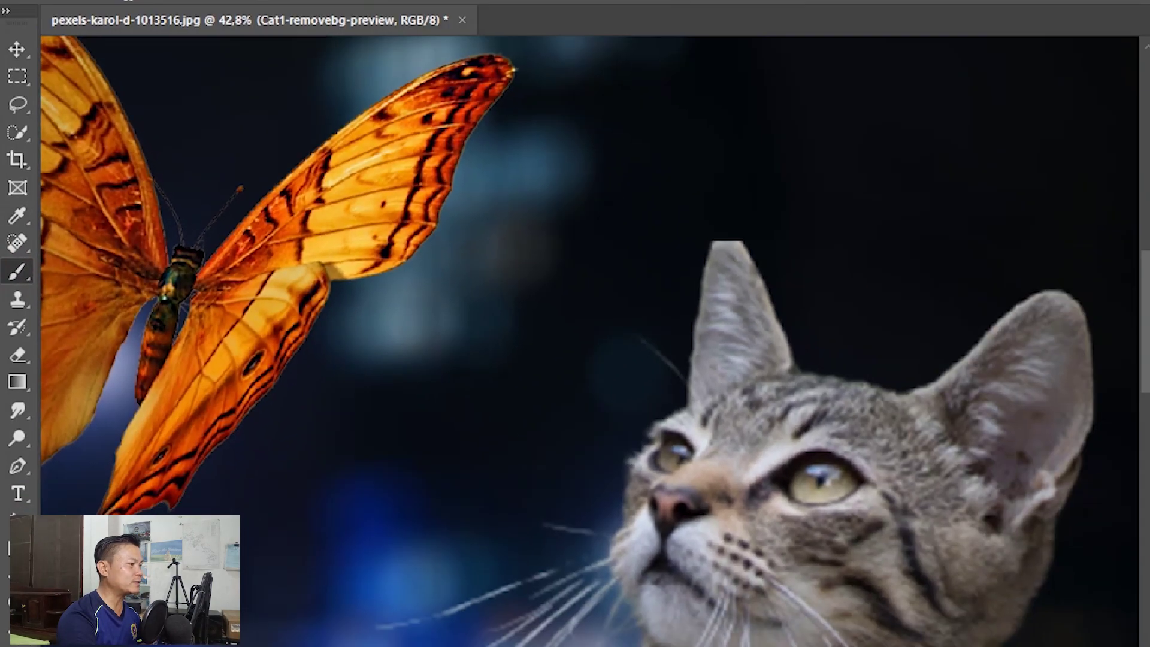
right_click(1056, 234)
left_click(854, 387)
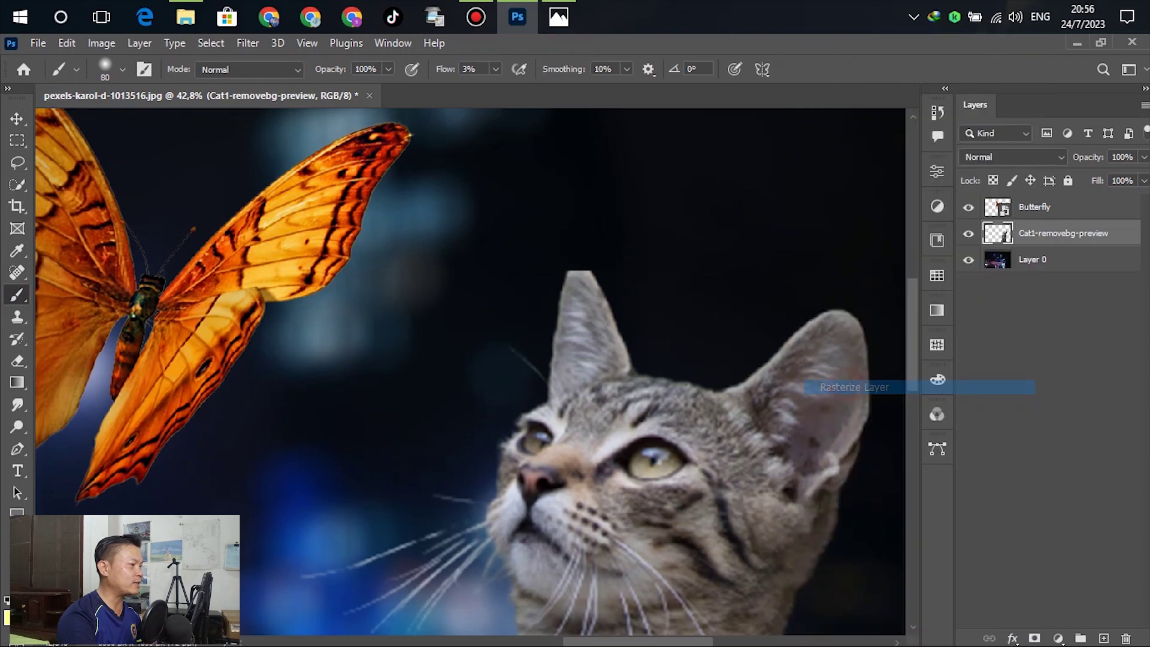
scroll(589, 276, "up", 5)
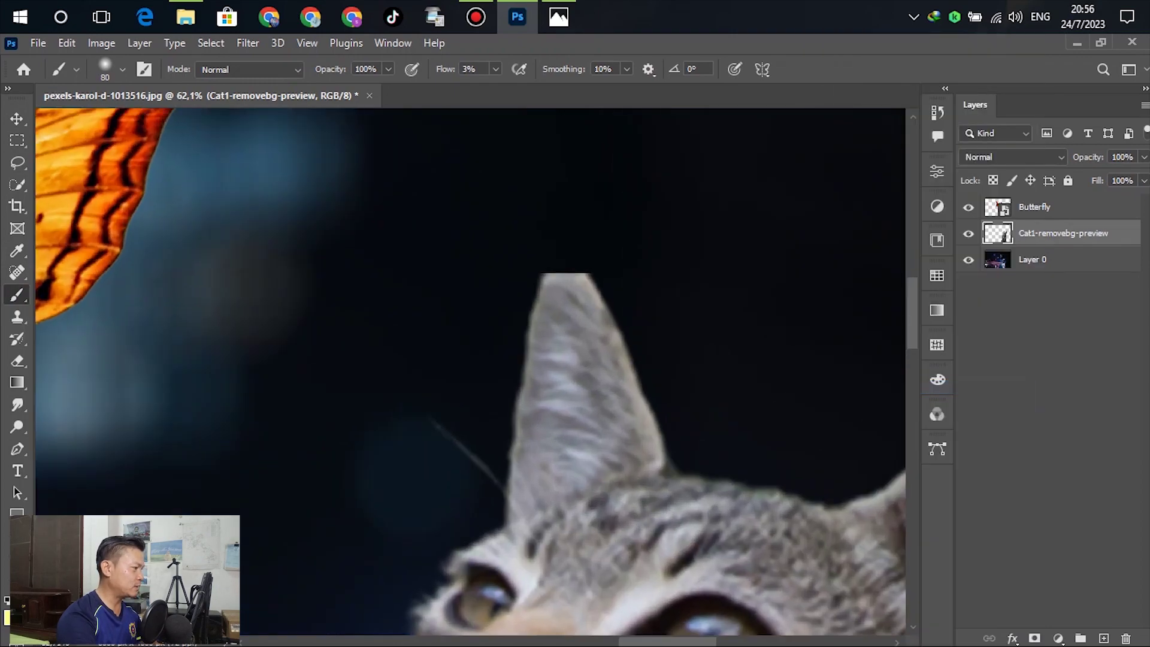
left_click_drag(589, 279, 596, 296)
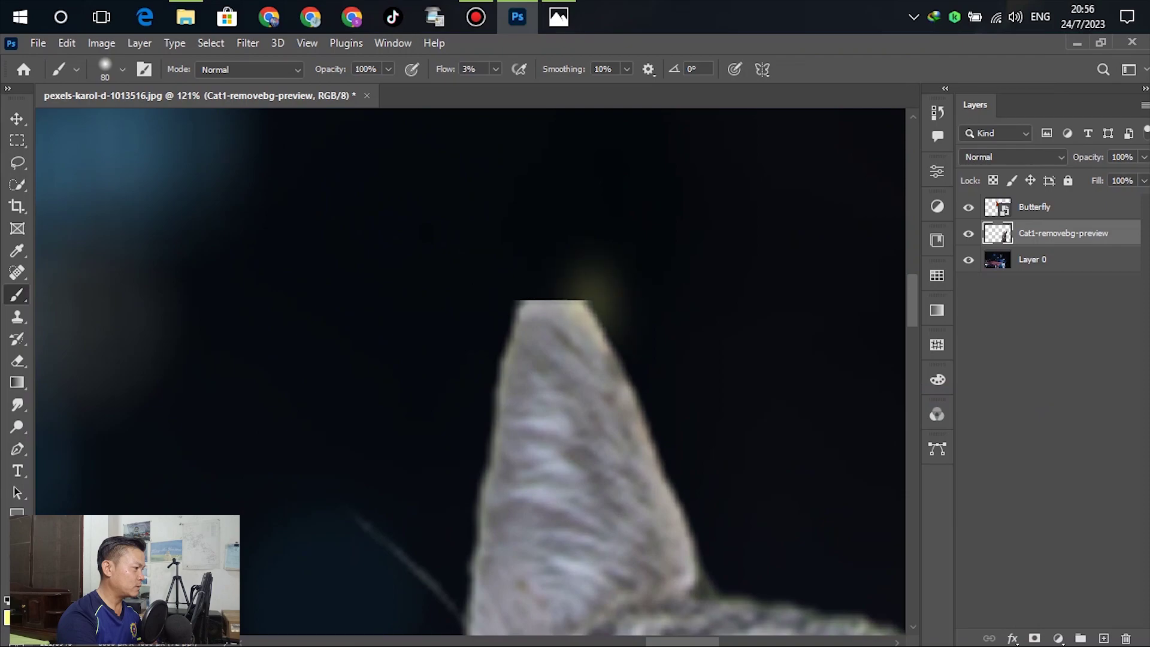
key("ctrl+z")
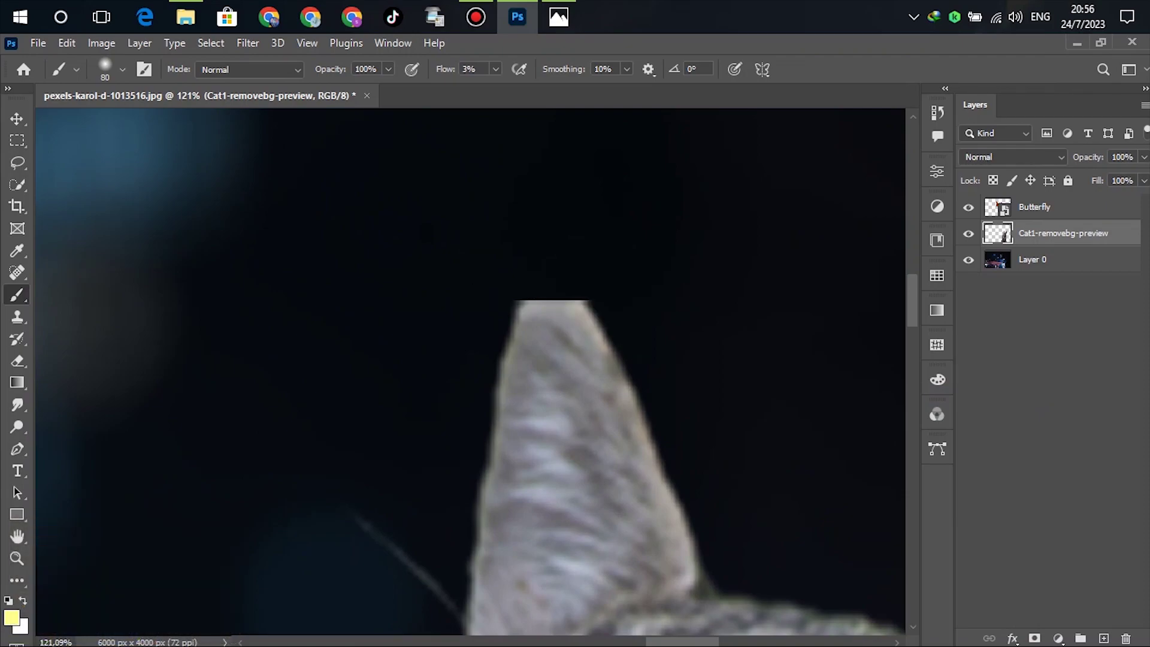
Set the foreground colour to near-black, hex 030303.
left_click(11, 617)
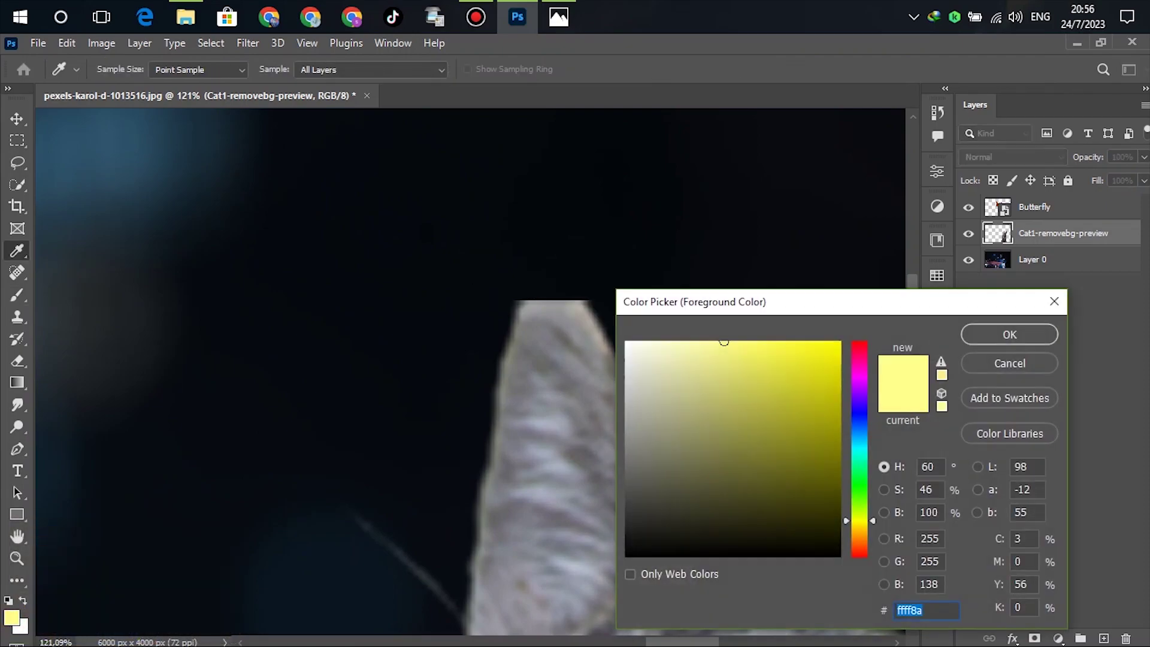
left_click(627, 555)
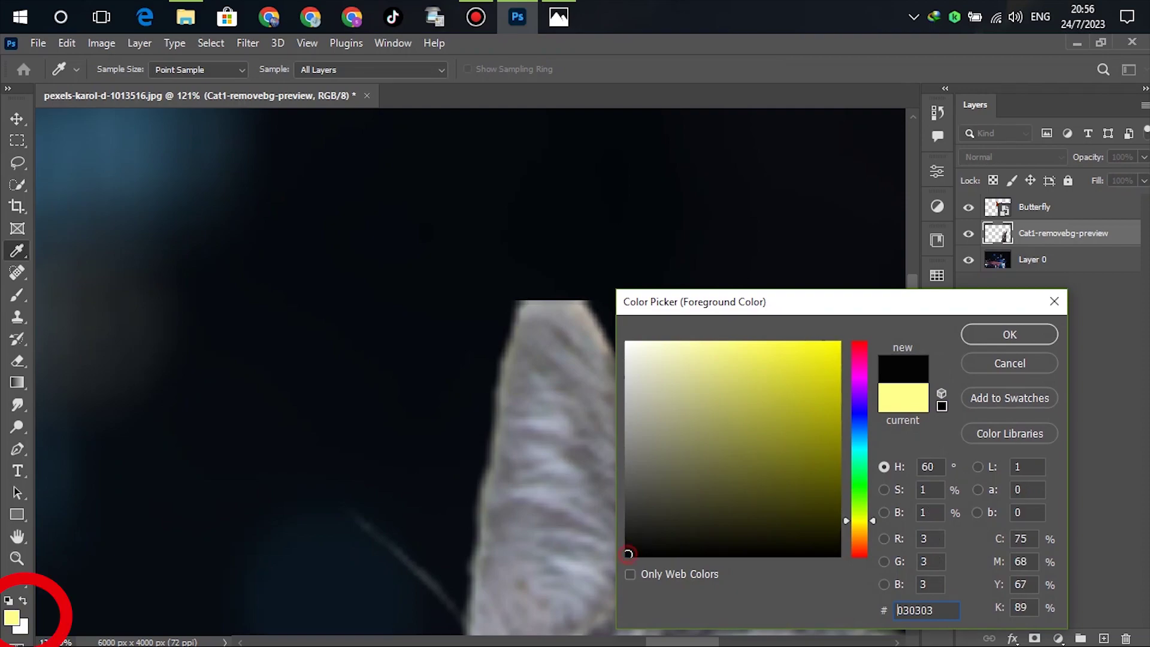
left_click(1008, 335)
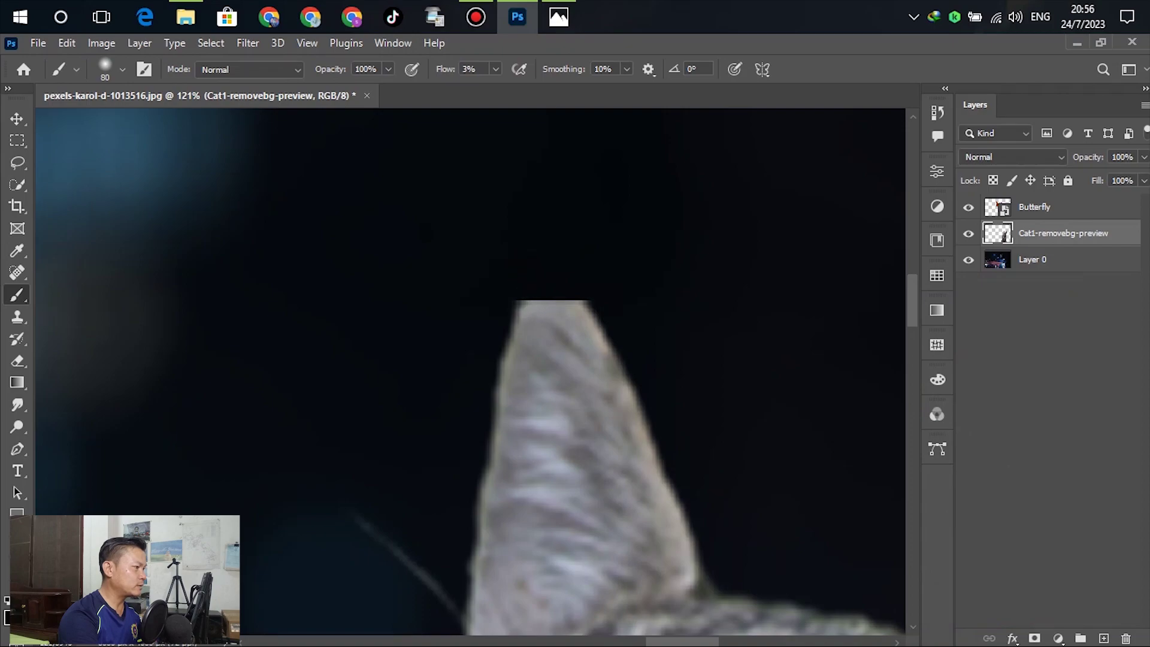
Set the brush flow to 100% and paint over the flat-cut tip of the cat's ear to round it off.
left_click(495, 69)
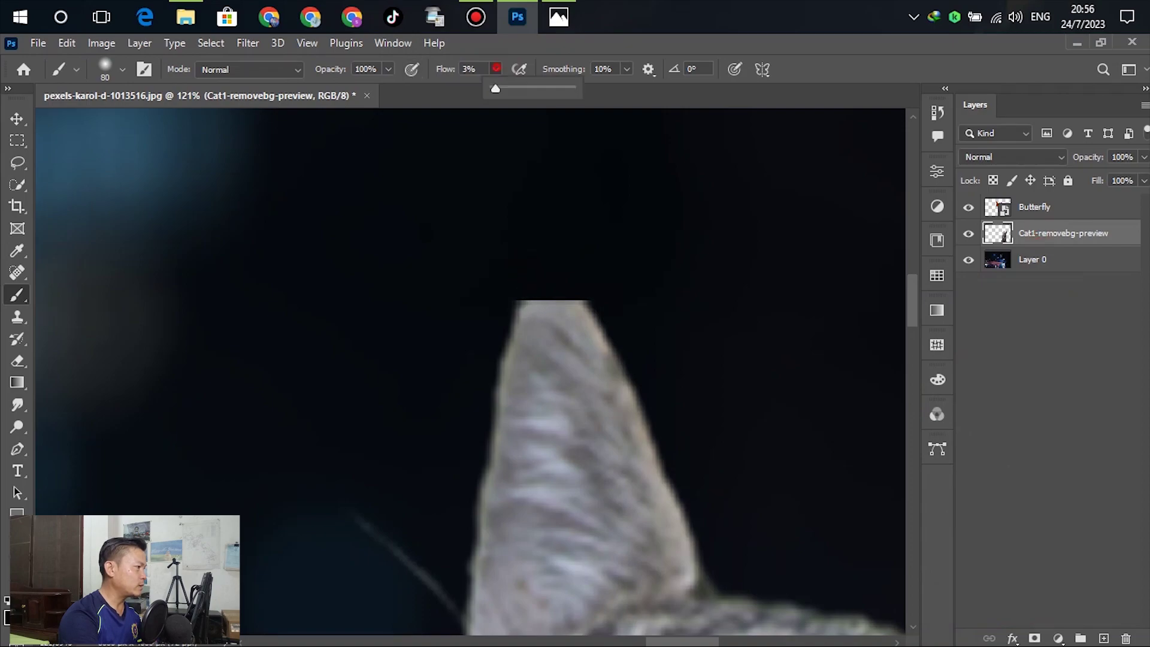
left_click_drag(495, 88, 570, 88)
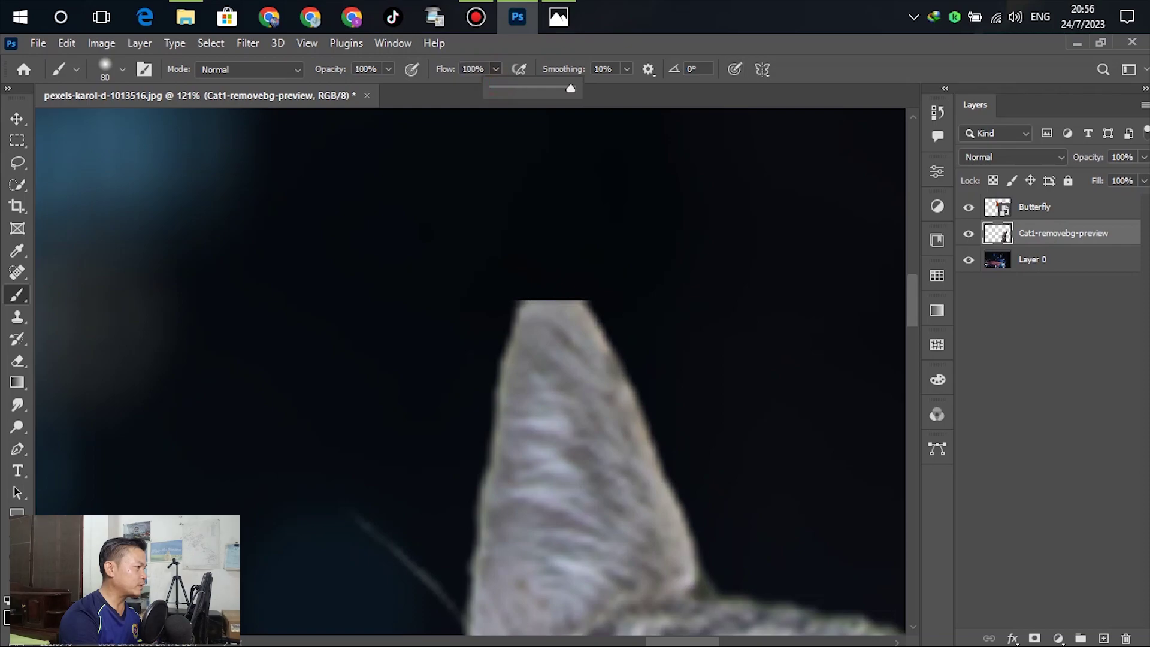
mouse_move(521, 269)
left_mouse_down()
mouse_move(521, 291)
mouse_move(560, 272)
mouse_move(614, 305)
mouse_move(536, 293)
mouse_move(563, 283)
left_mouse_up()
scroll(599, 323, "down", 10)
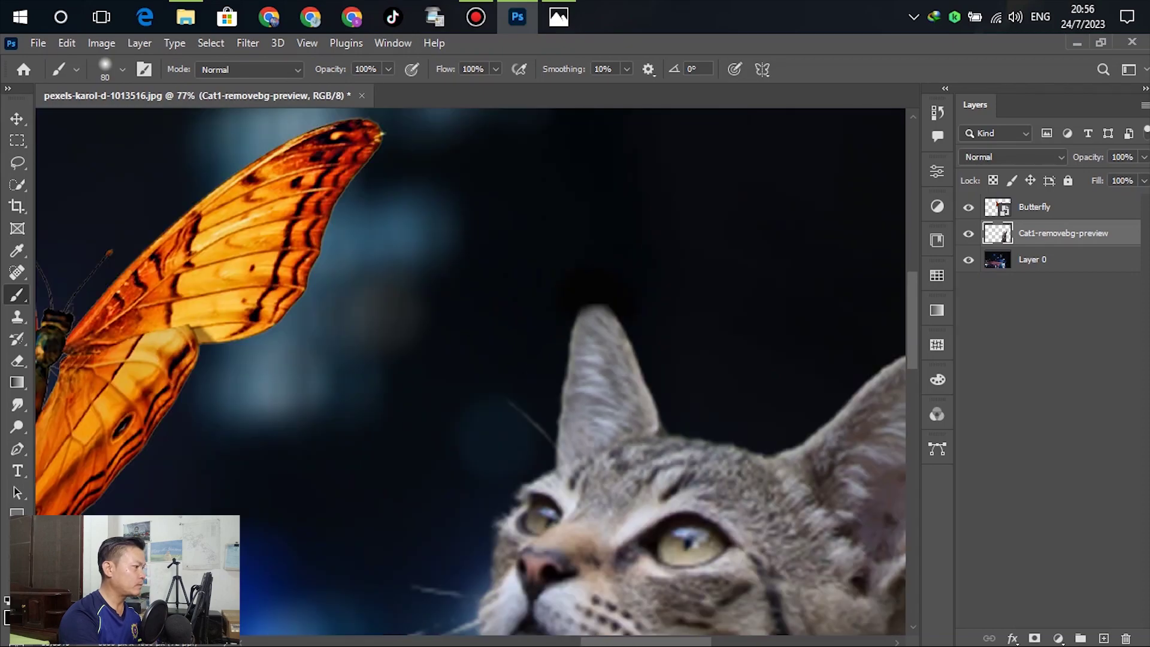
scroll(557, 312, "down", 3)
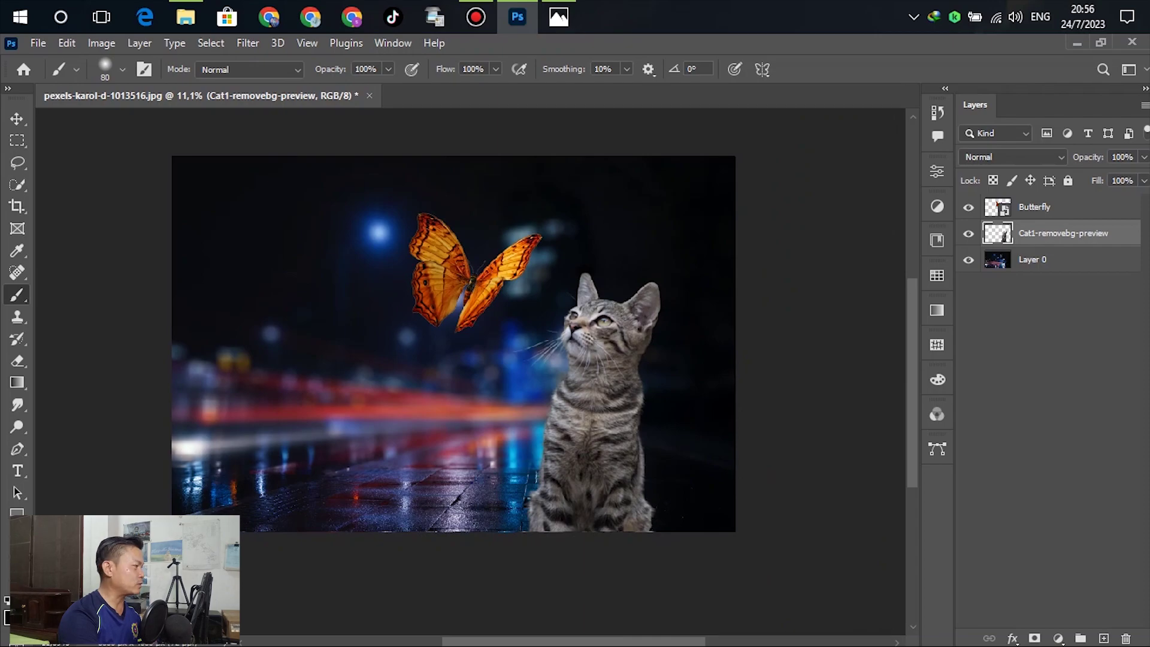
key("v")
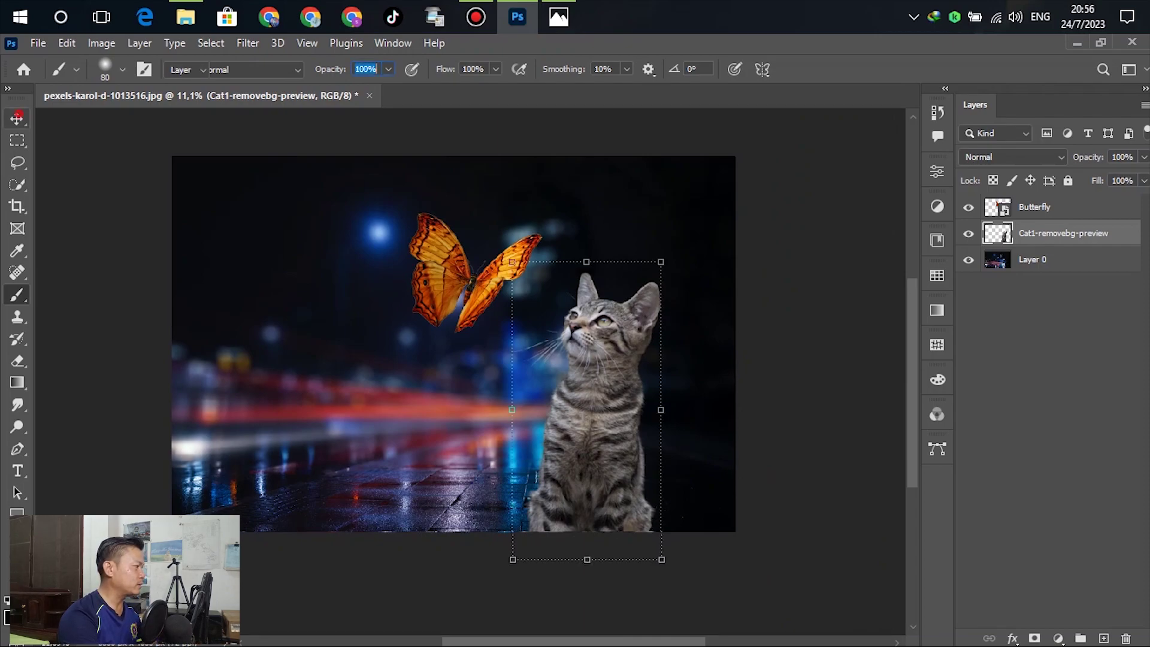
left_click(790, 259)
Add a Hue/Saturation adjustment layer above the cat layer and clip it to the cat.
scroll(672, 372, "up", 5)
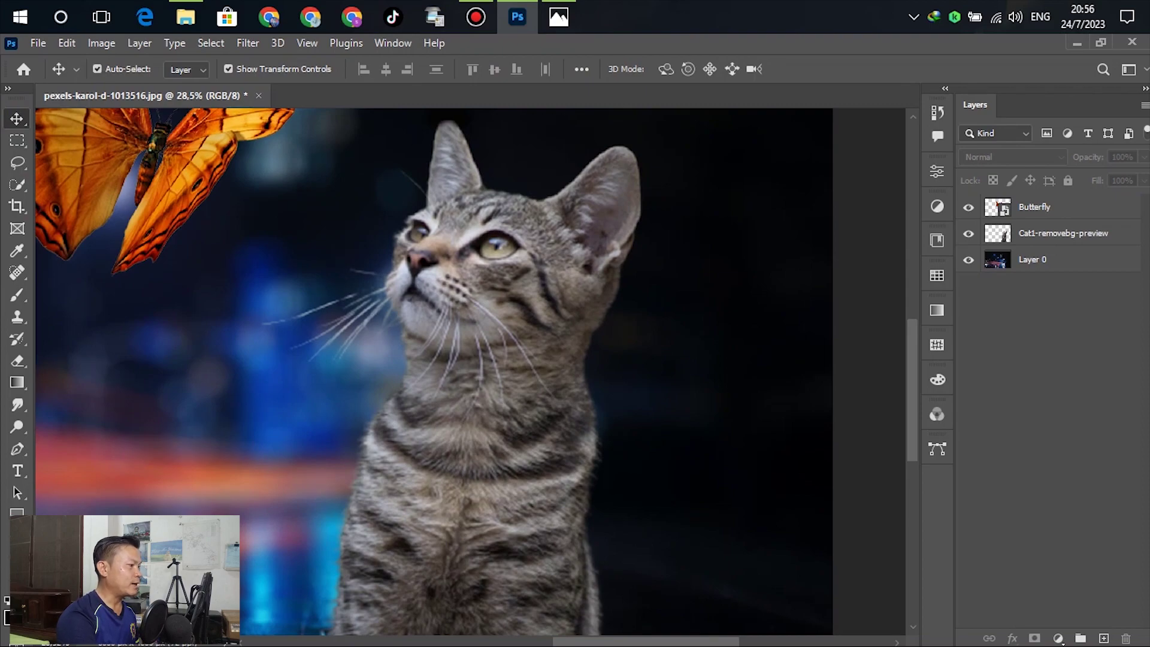
scroll(431, 371, "down", 2)
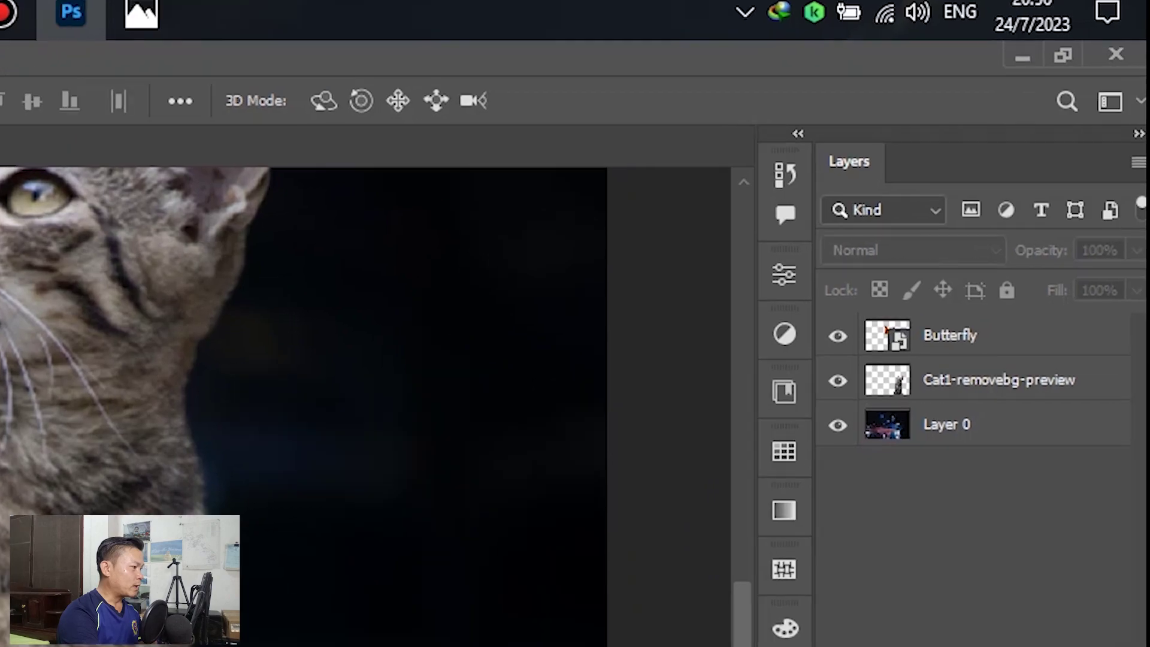
left_click(530, 308)
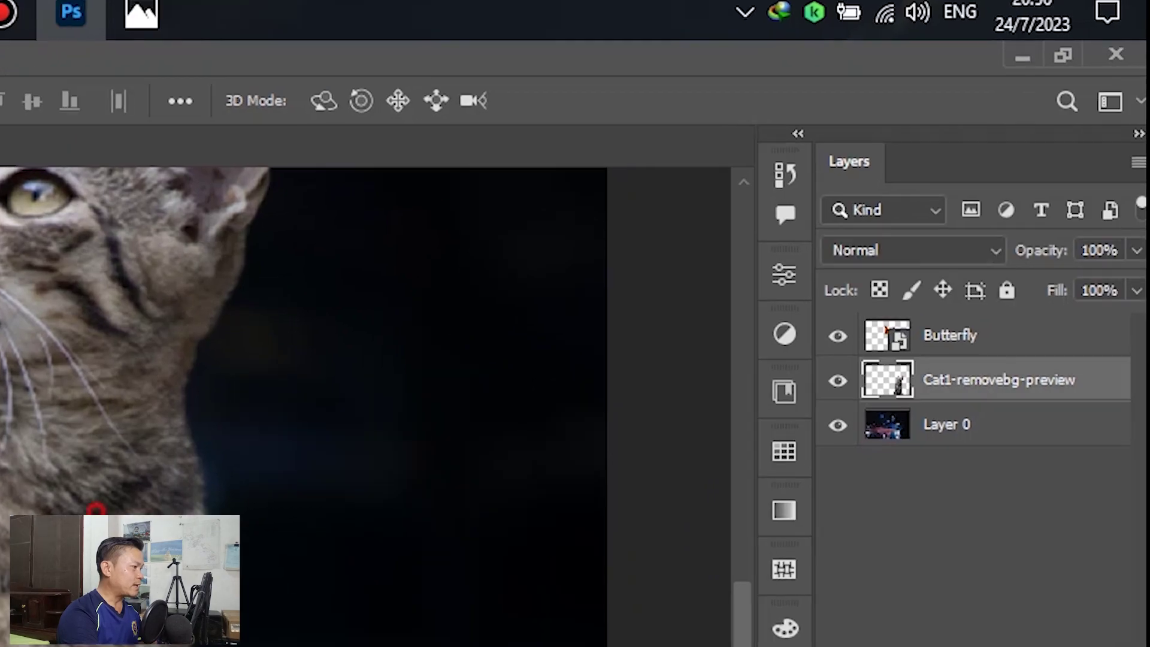
scroll(512, 371, "down", 3)
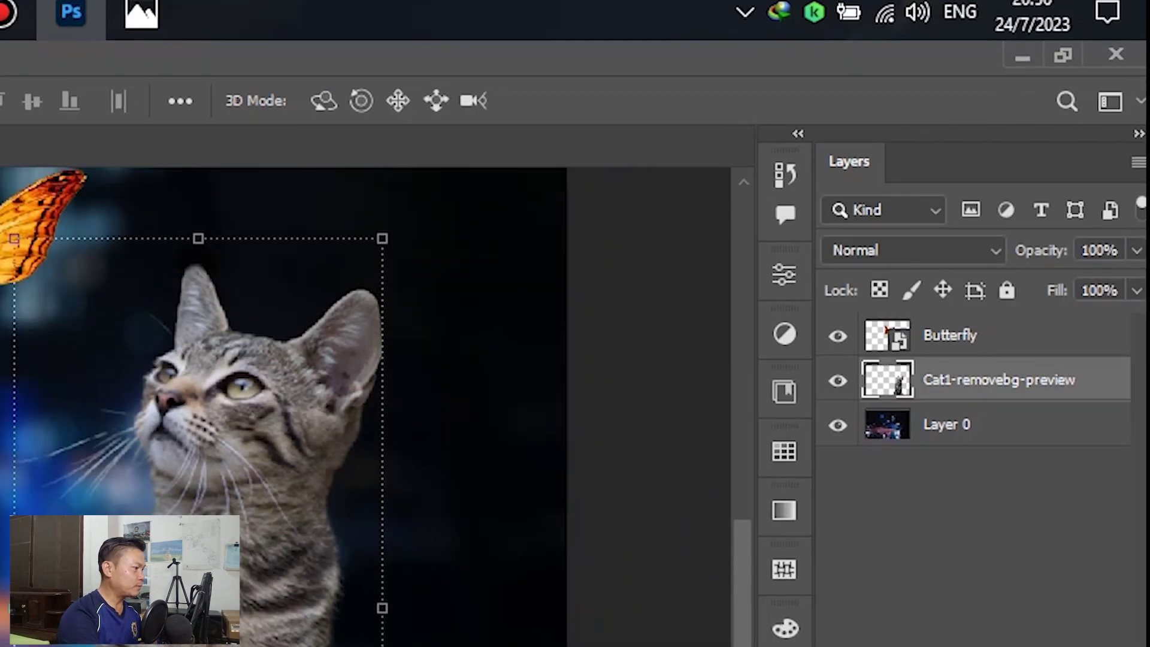
scroll(191, 407, "down", 3)
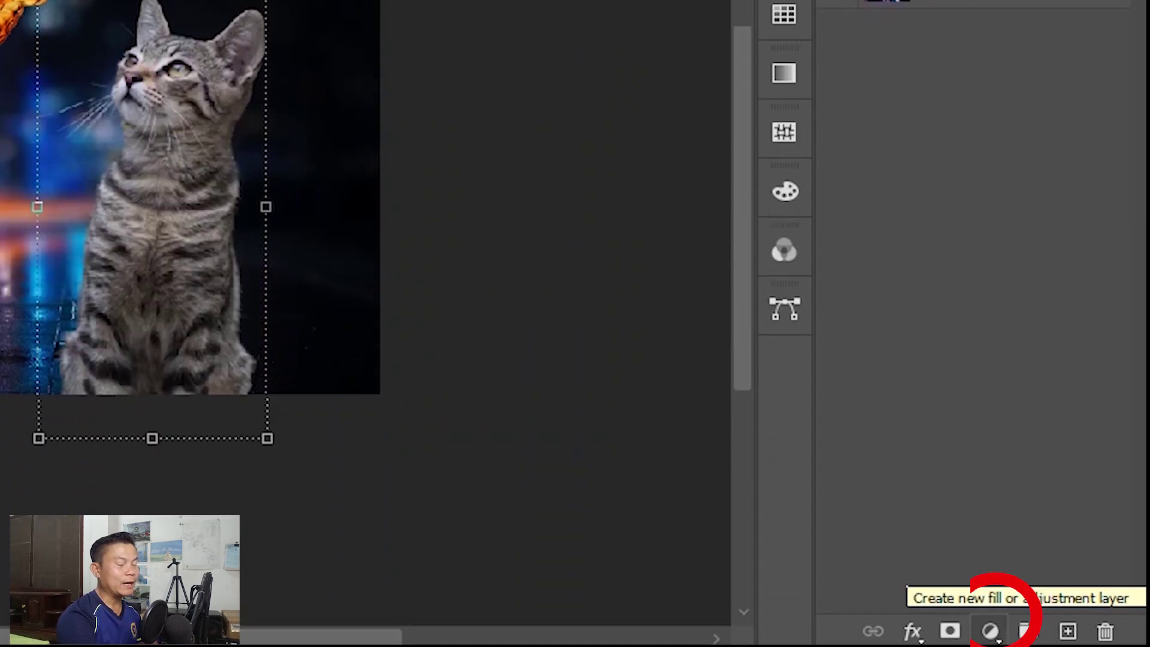
left_click(989, 631)
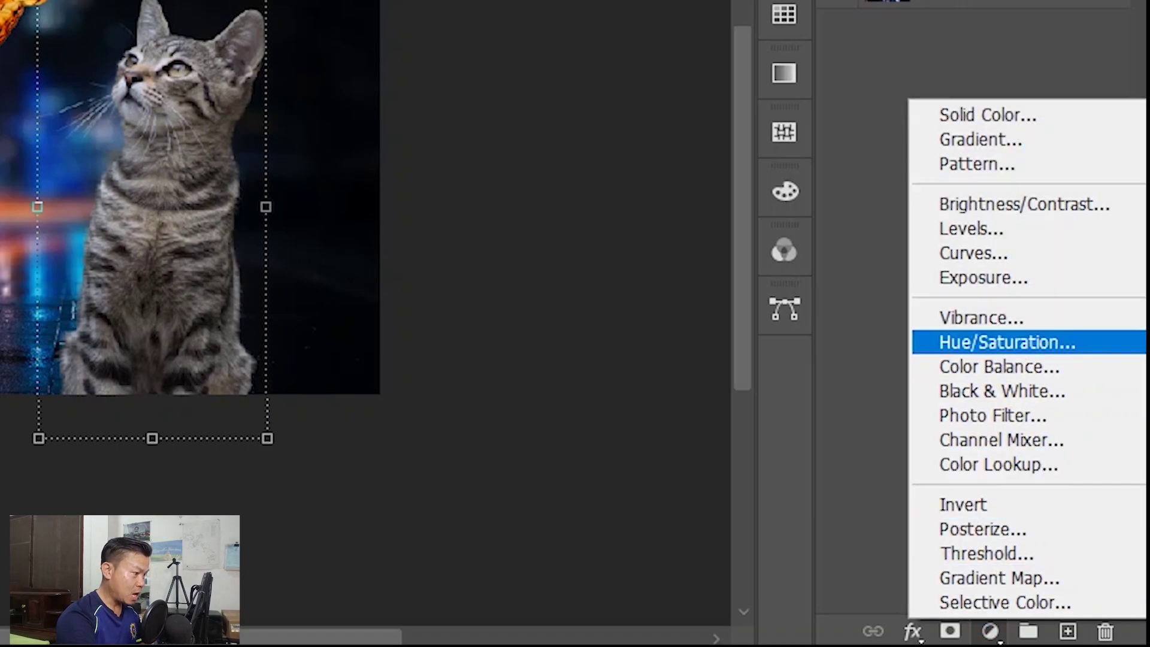
left_click(975, 337)
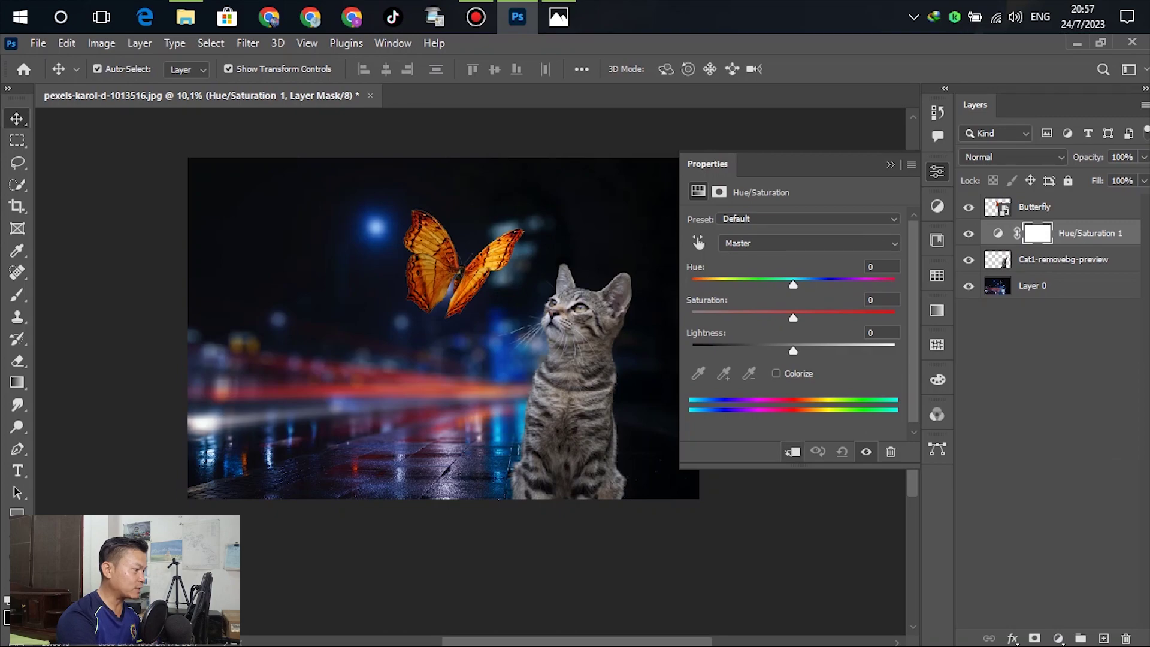
left_click(791, 451)
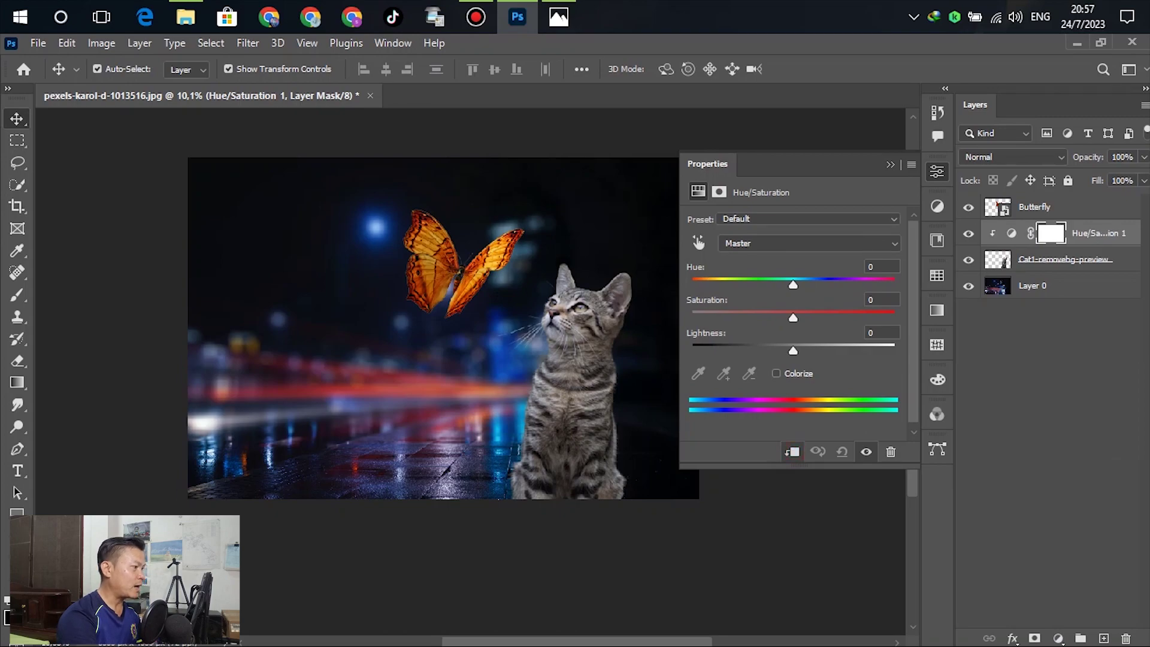
Set the cat's Hue/Saturation adjustment to hue +39, saturation -32 and lightness -15, and close its settings.
left_click_drag(793, 317, 832, 284)
left_click_drag(795, 317, 777, 350)
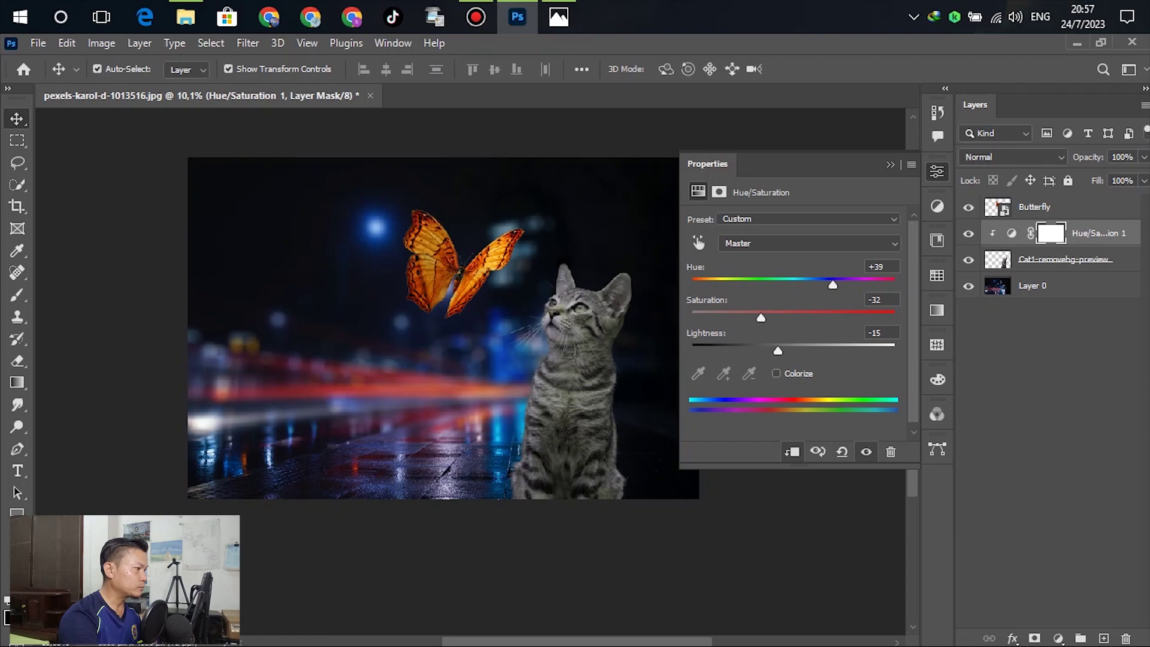
left_click(890, 164)
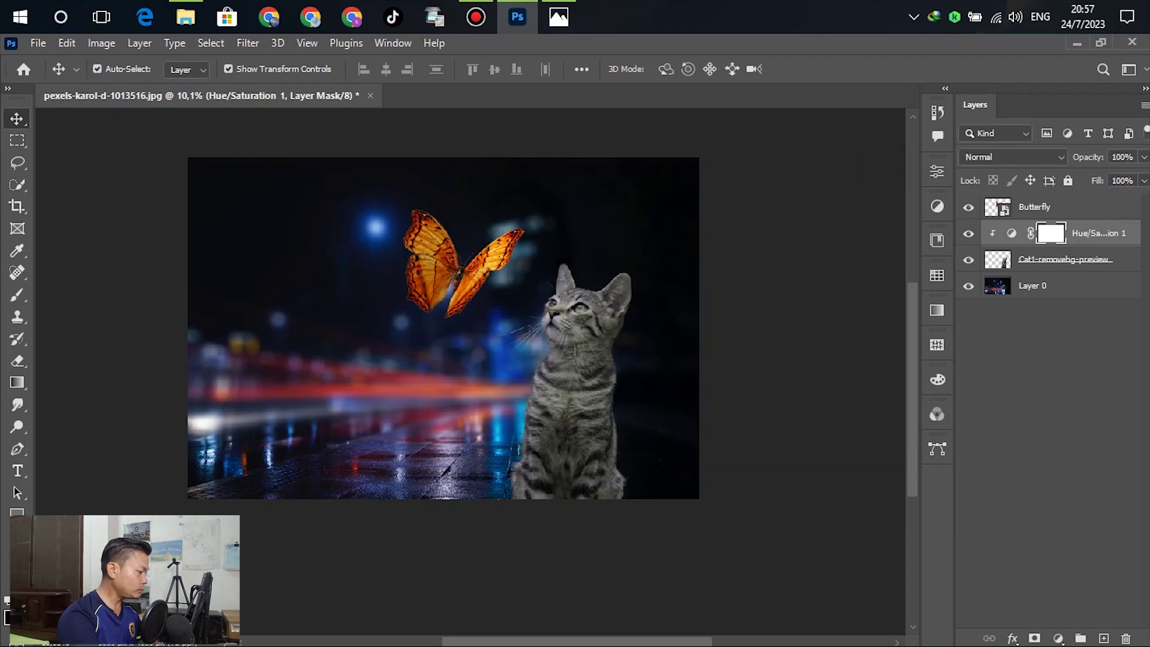
key("ctrl+minus")
key("ctrl+minus")
key("ctrl+plus")
scroll(445, 281, "down", 2)
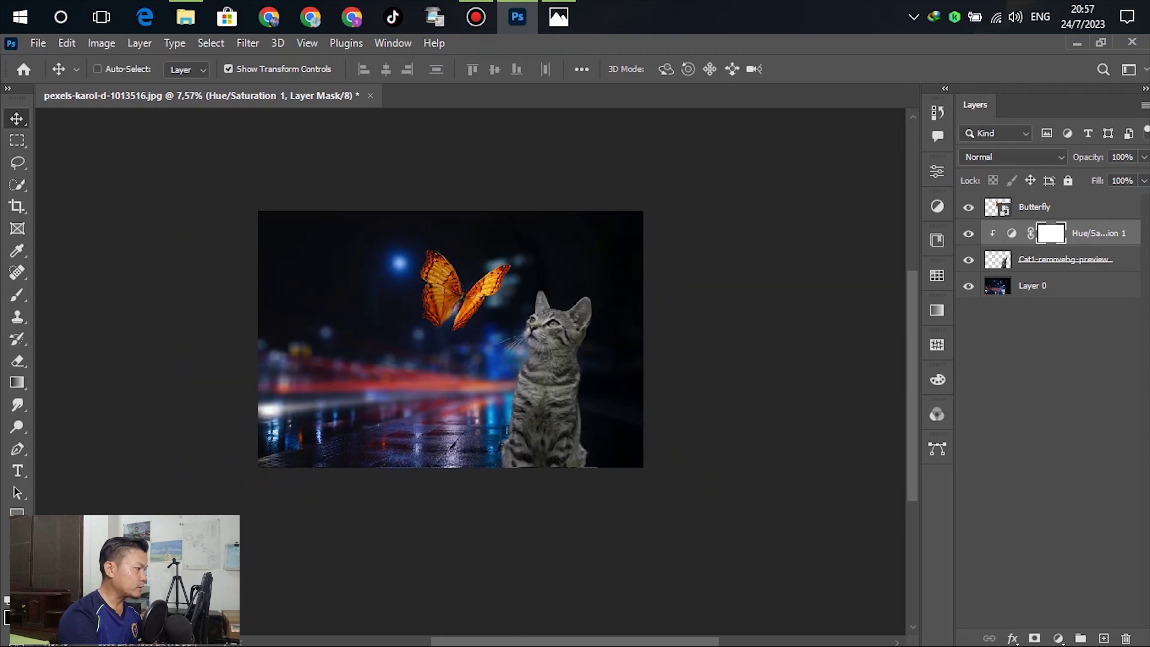
Turn on Auto-Select for the Move tool, pick the butterfly on the canvas, and deselect it again.
scroll(444, 282, "up", 10)
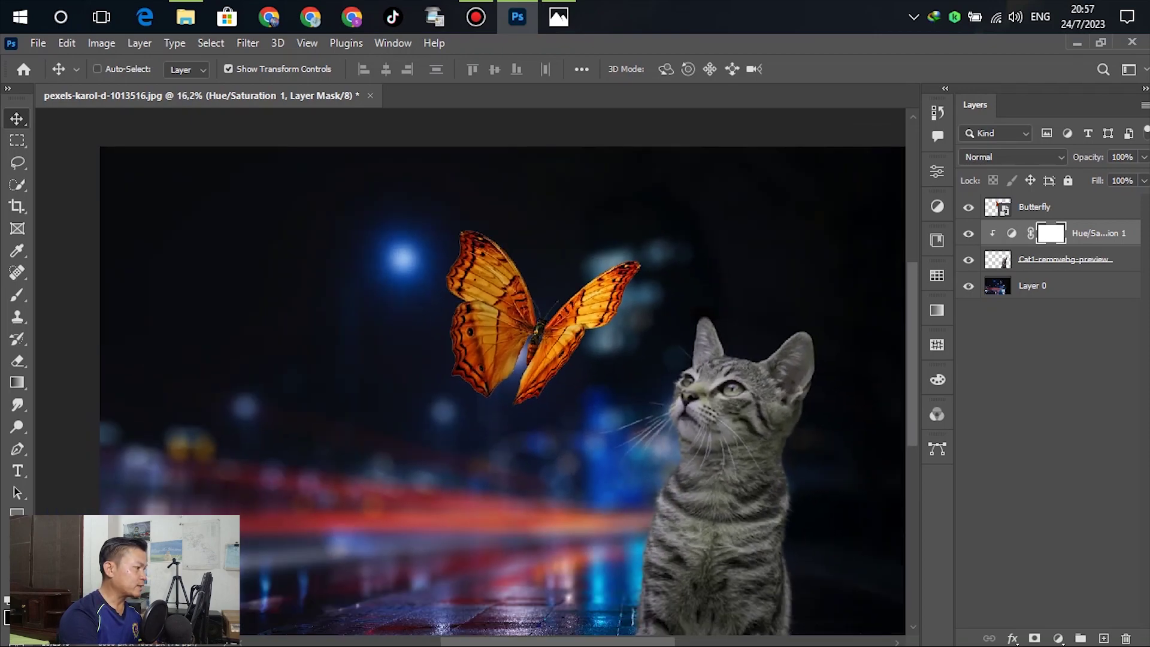
scroll(599, 323, "down", 2)
left_click(97, 69)
left_click(511, 307)
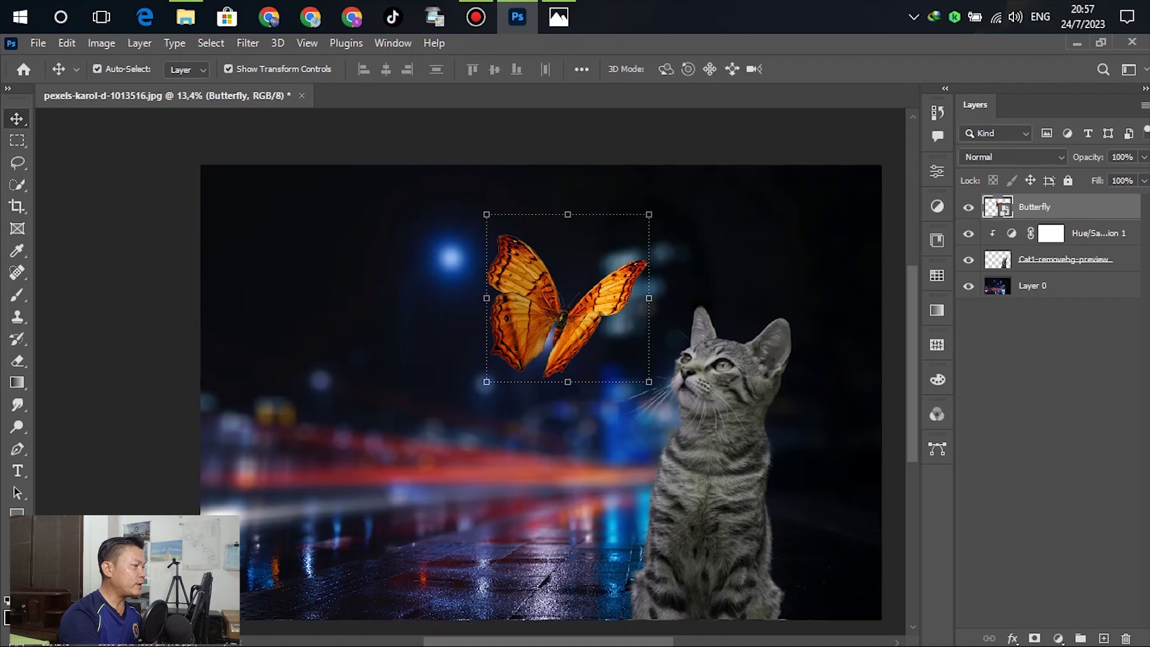
scroll(558, 314, "down", 3)
left_click(858, 324)
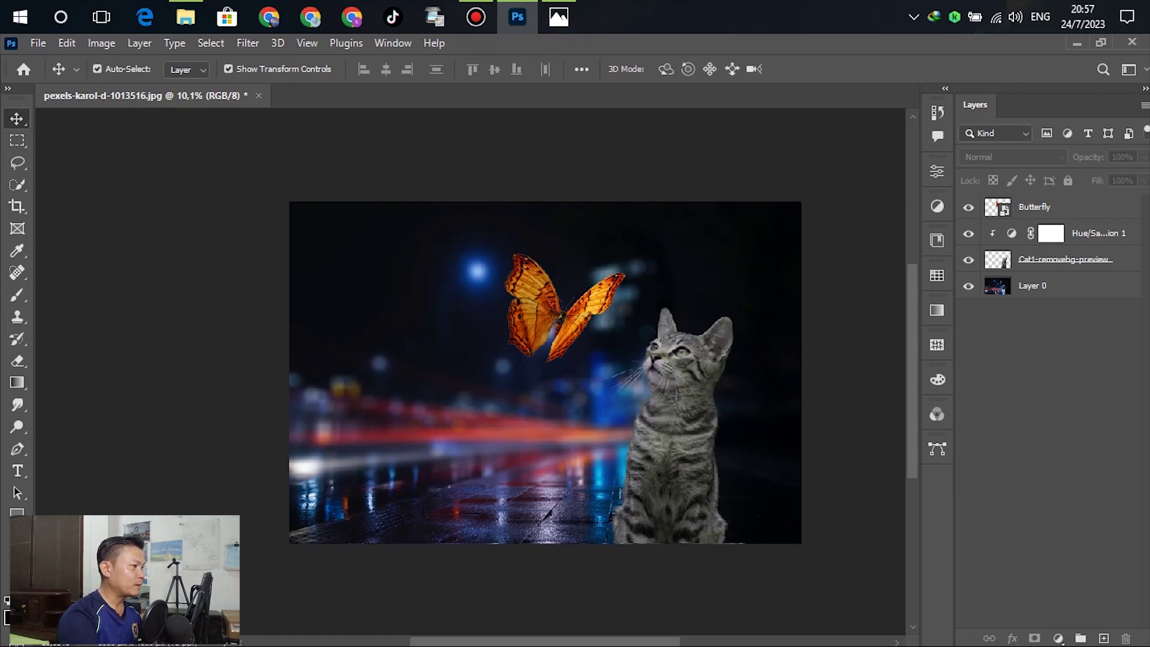
Add a new layer above Butterfly, switch to File Explorer and place the GlowLight image from the Cat folder into the composition.
left_click(1085, 206)
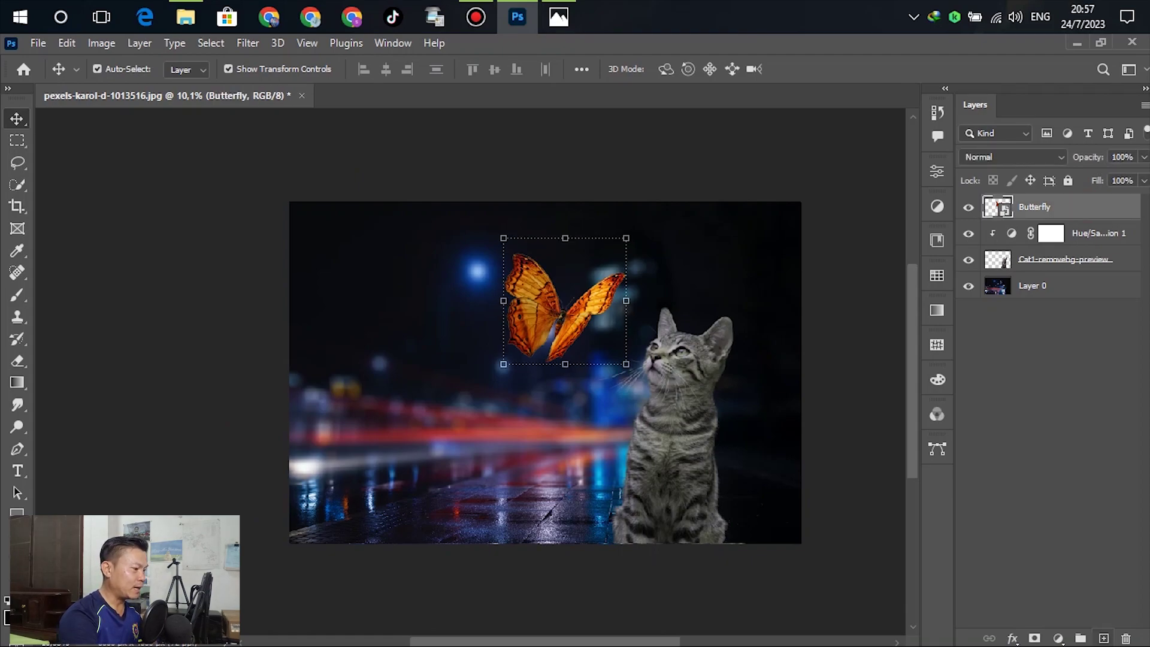
left_click(1103, 638)
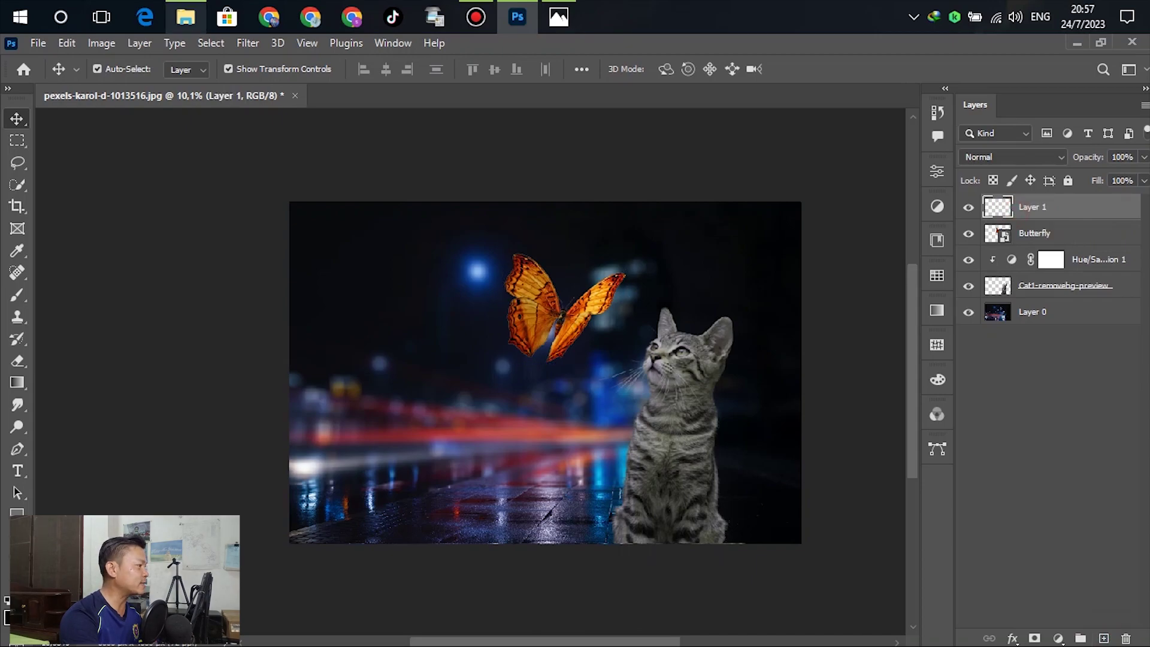
left_click(186, 17)
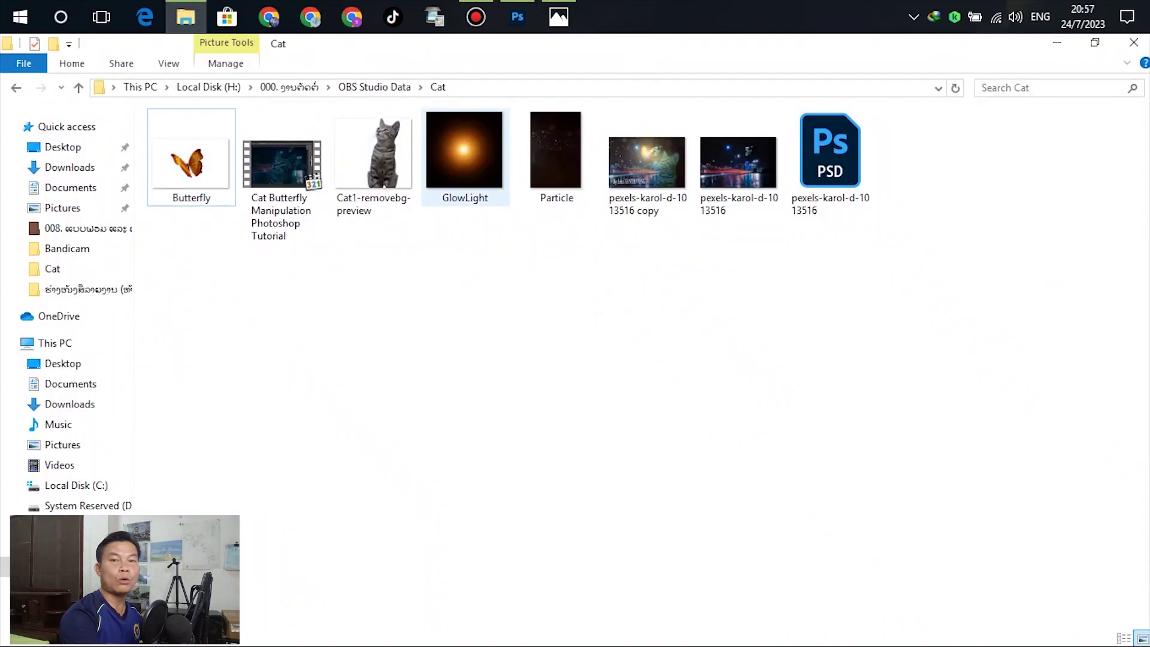
left_click_drag(458, 135, 542, 293)
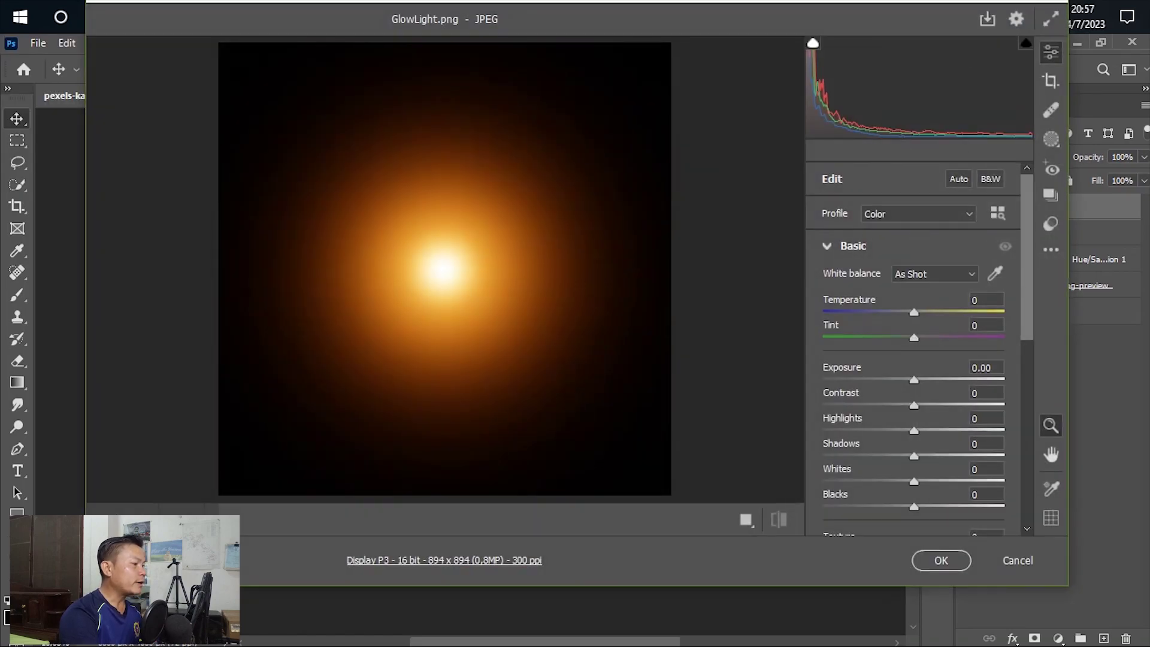
left_click(941, 560)
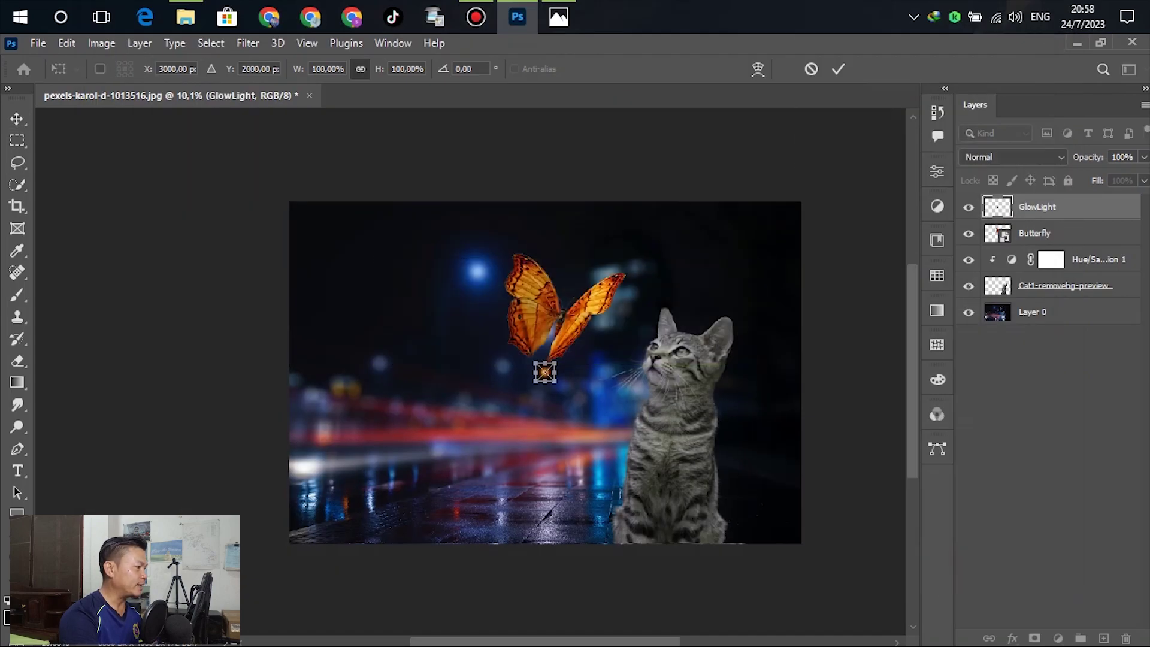
Scale the placed GlowLight image to about 783%, position it over the butterfly and commit the placement.
left_click_drag(554, 363, 678, 237)
left_click_drag(642, 335, 588, 328)
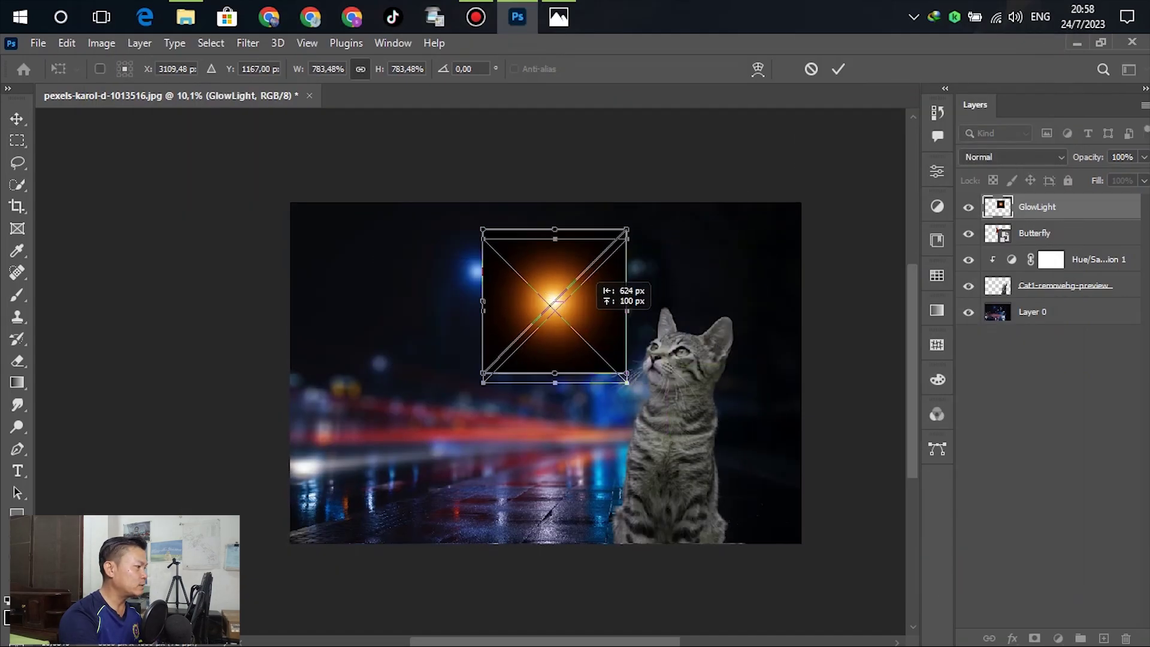
left_click_drag(589, 281, 584, 275)
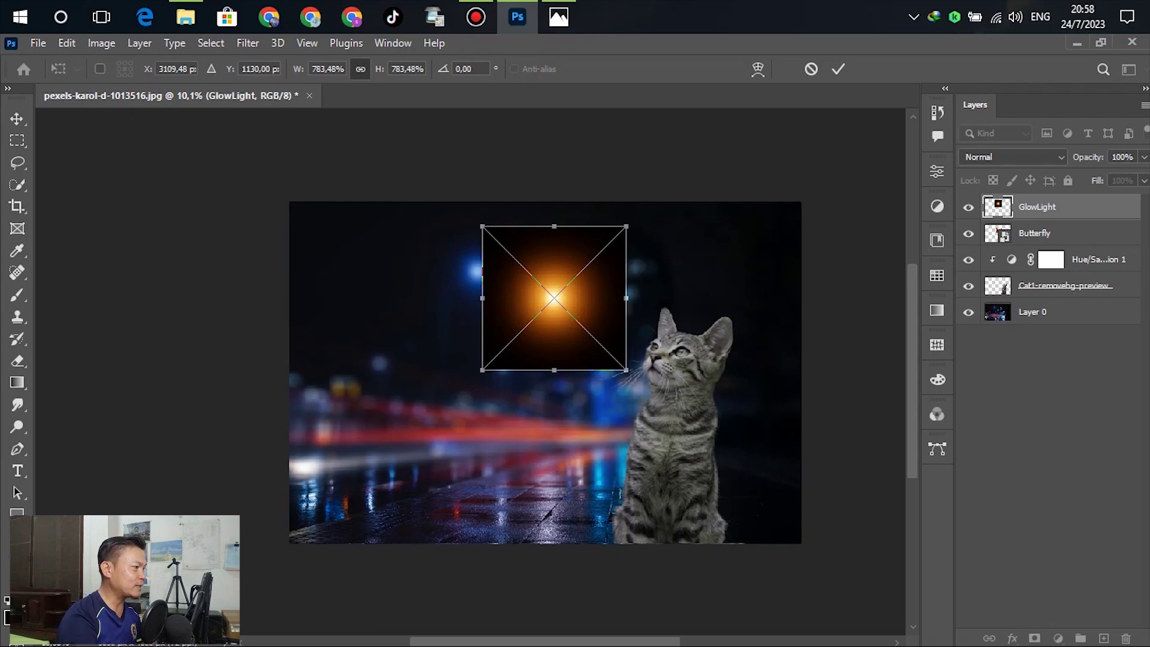
left_click(838, 69)
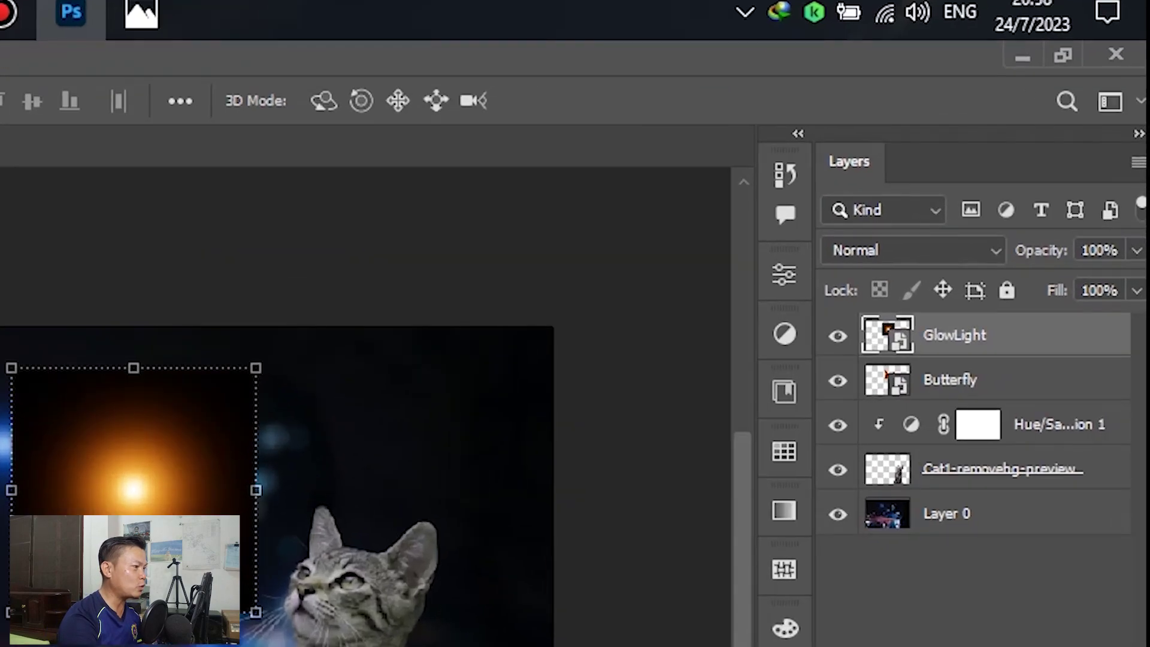
Set the GlowLight layer's blend mode to Linear Dodge (Add).
left_click(985, 250)
key("Down")
key("Down")
key("Down")
key("Down")
key("Down")
key("Down")
key("Down")
key("Down")
key("Down")
key("Down")
key("Down")
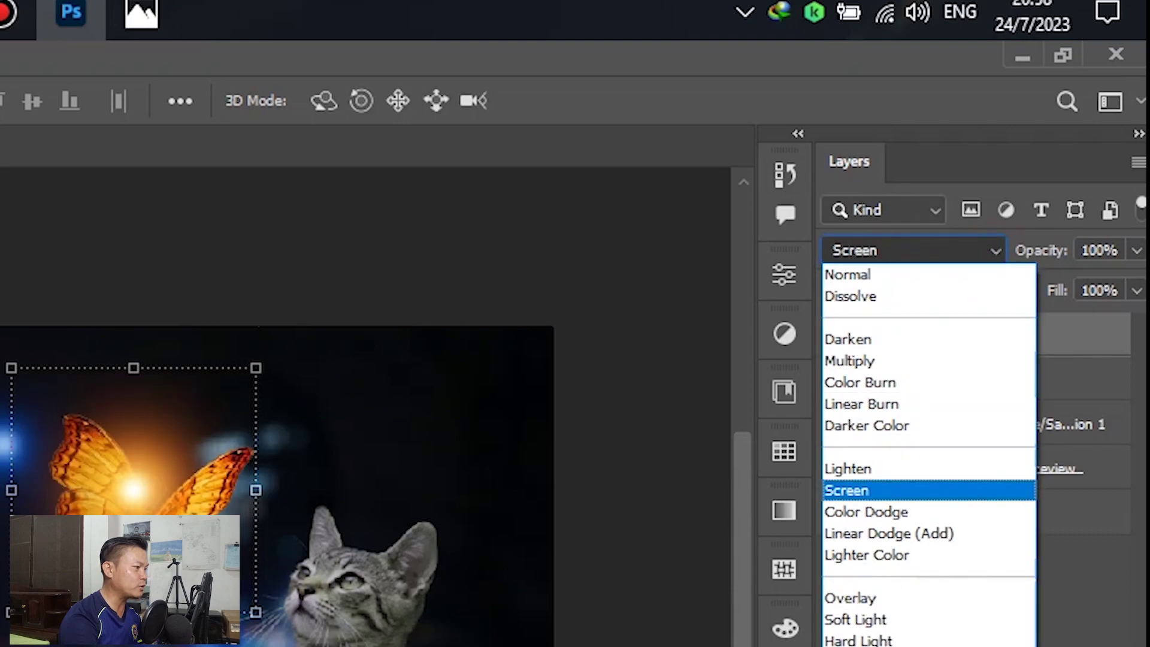
key("Up")
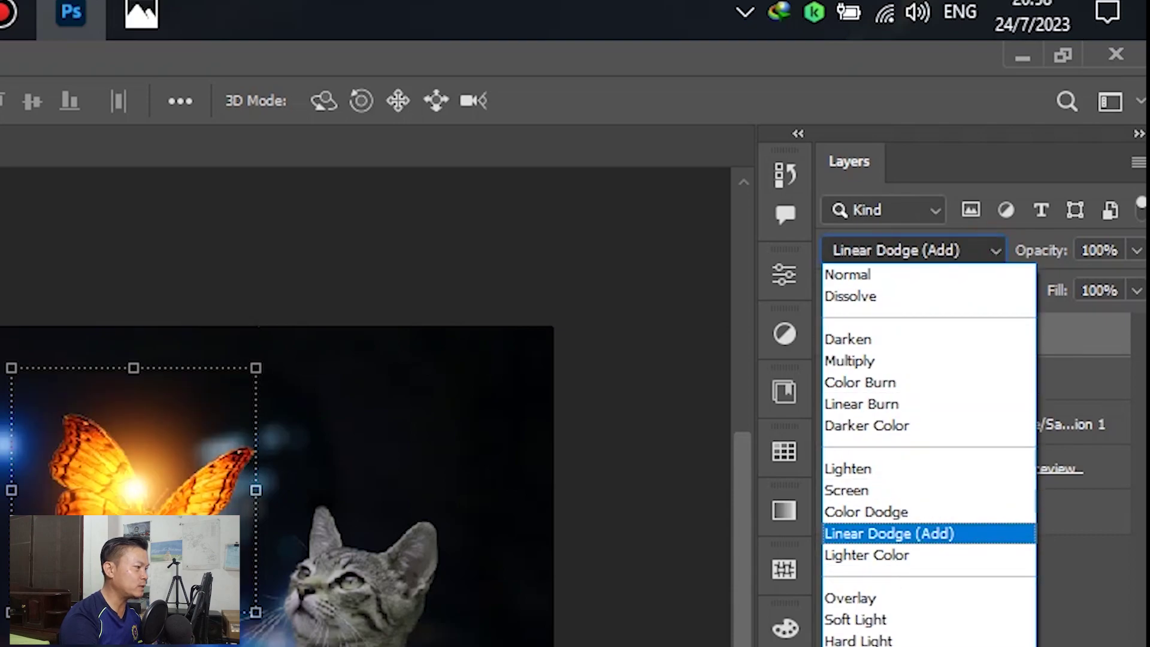
key("Return")
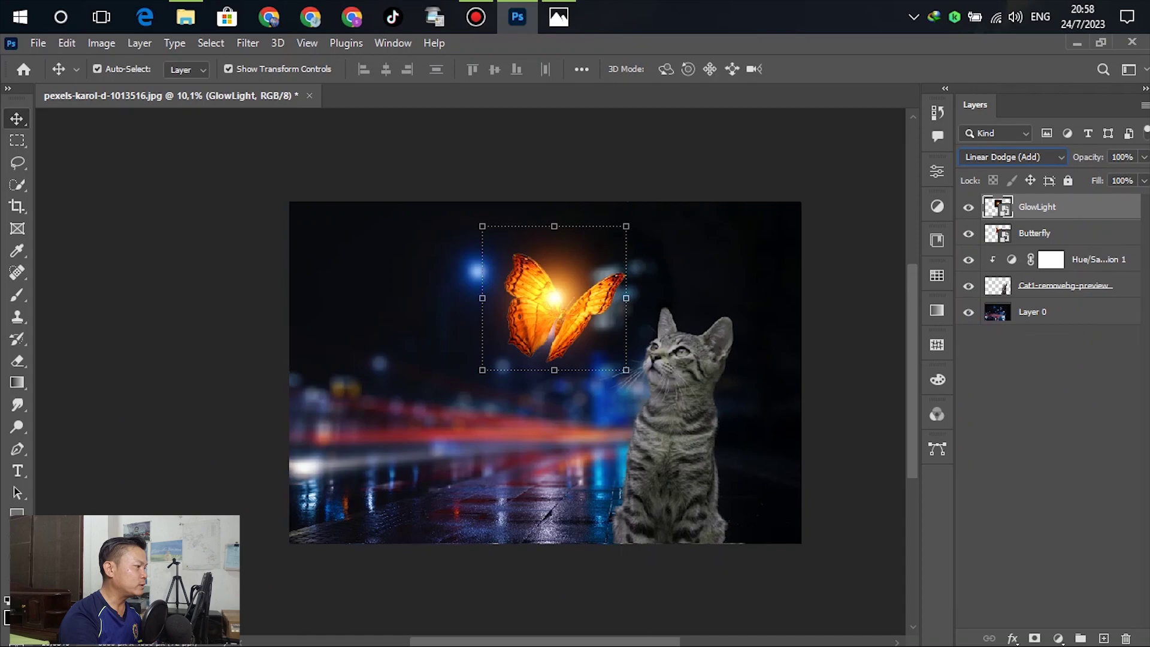
Enlarge the glow to about 1335% and centre its bright core on the butterfly's body.
left_click_drag(625, 370, 659, 403)
left_click_drag(567, 318, 553, 323)
left_click_drag(568, 285, 568, 282)
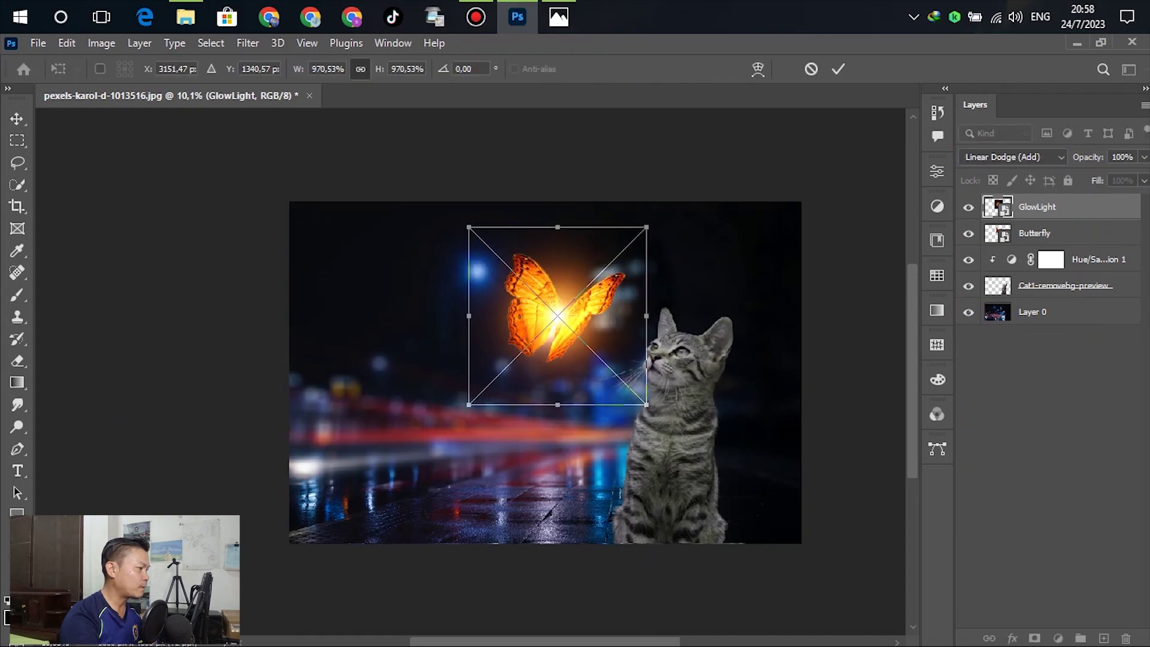
left_click_drag(646, 405, 713, 471)
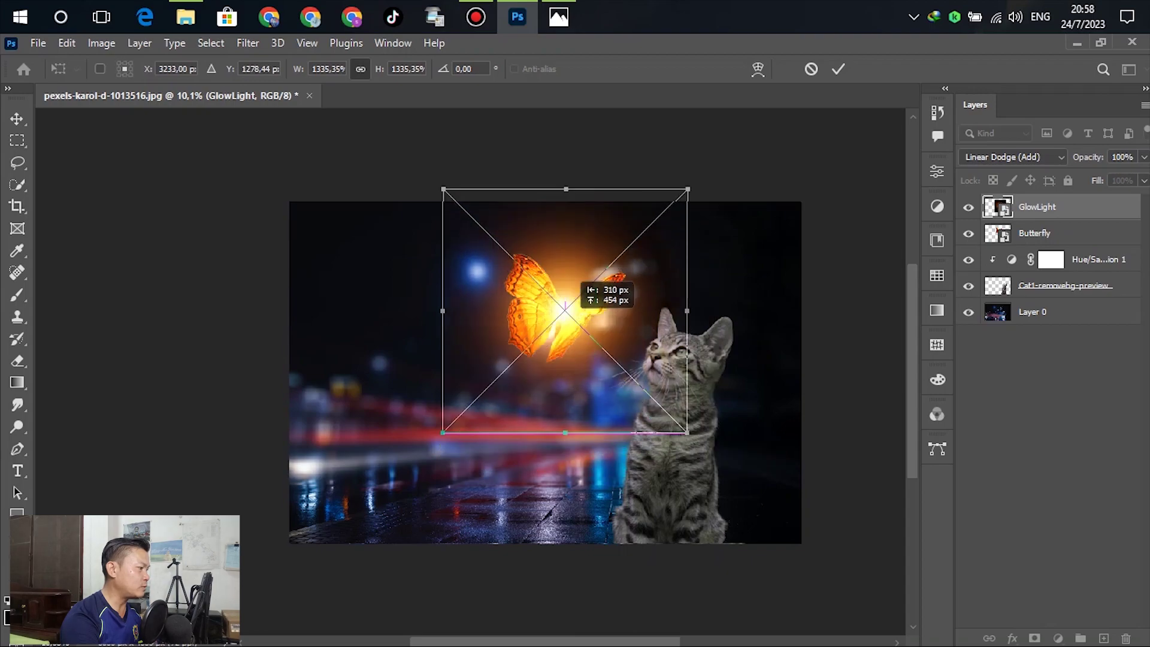
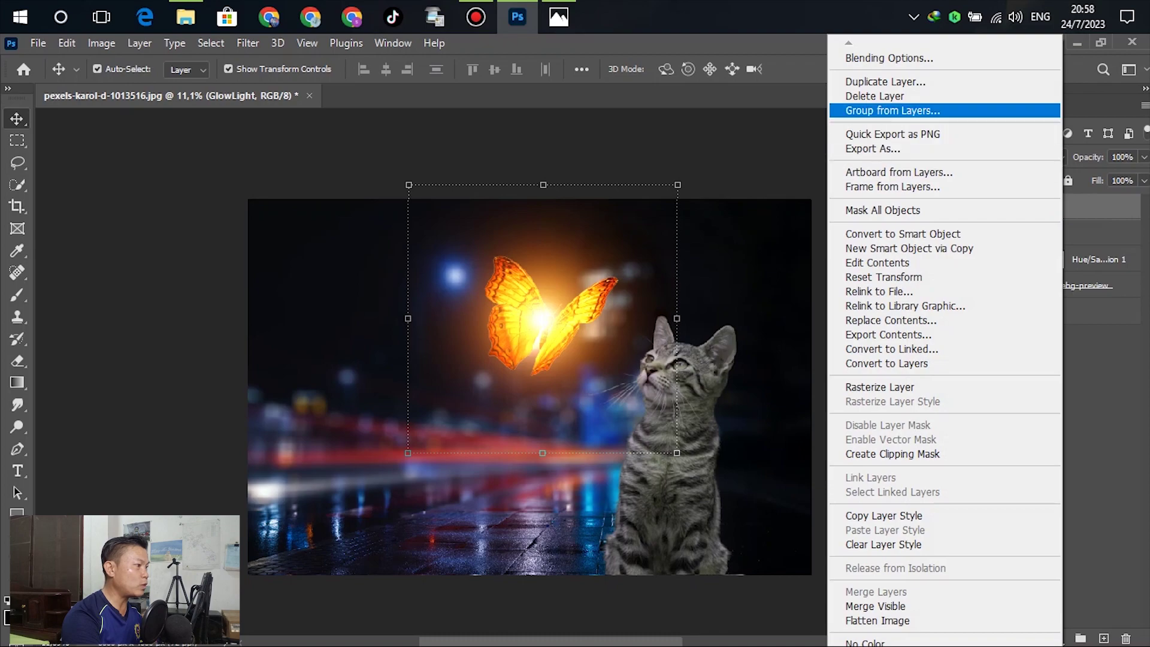
Duplicate the GlowLight layer and apply Brightness/Contrast to the copy with brightness -55 and contrast -47.
left_click(885, 82)
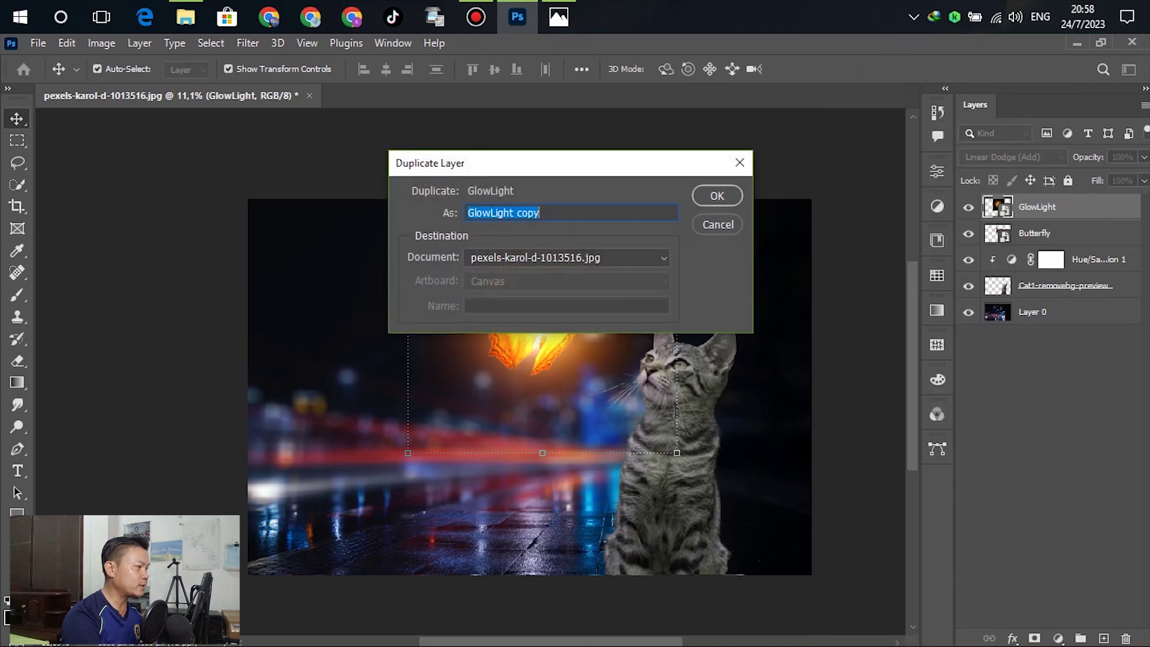
left_click(716, 195)
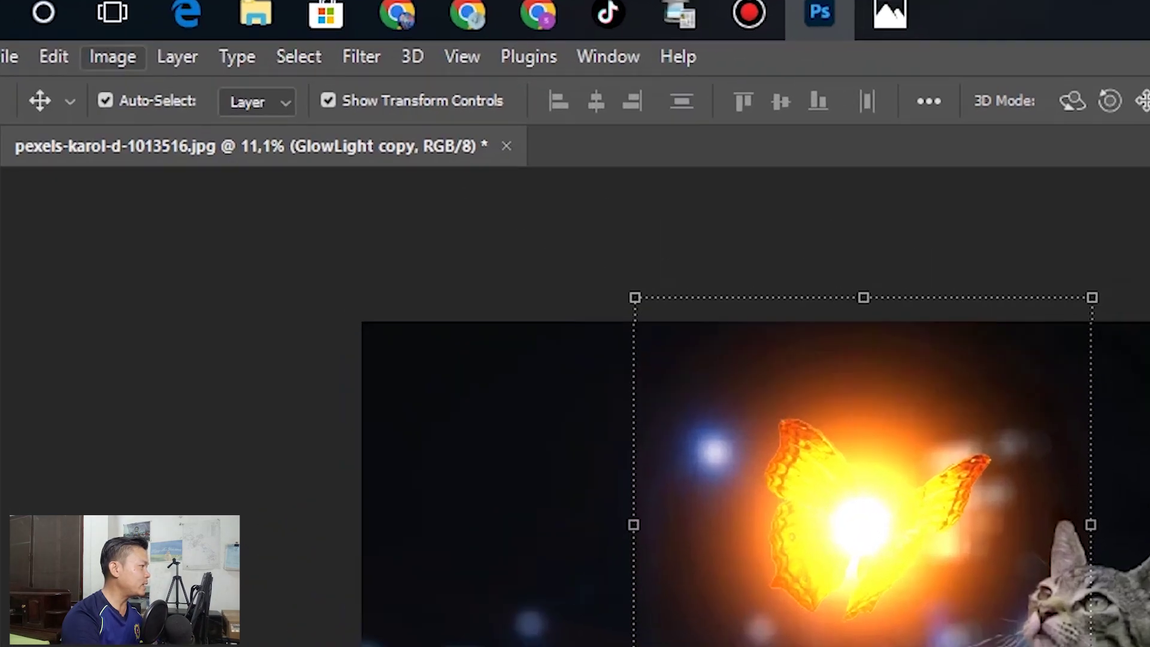
left_click(101, 43)
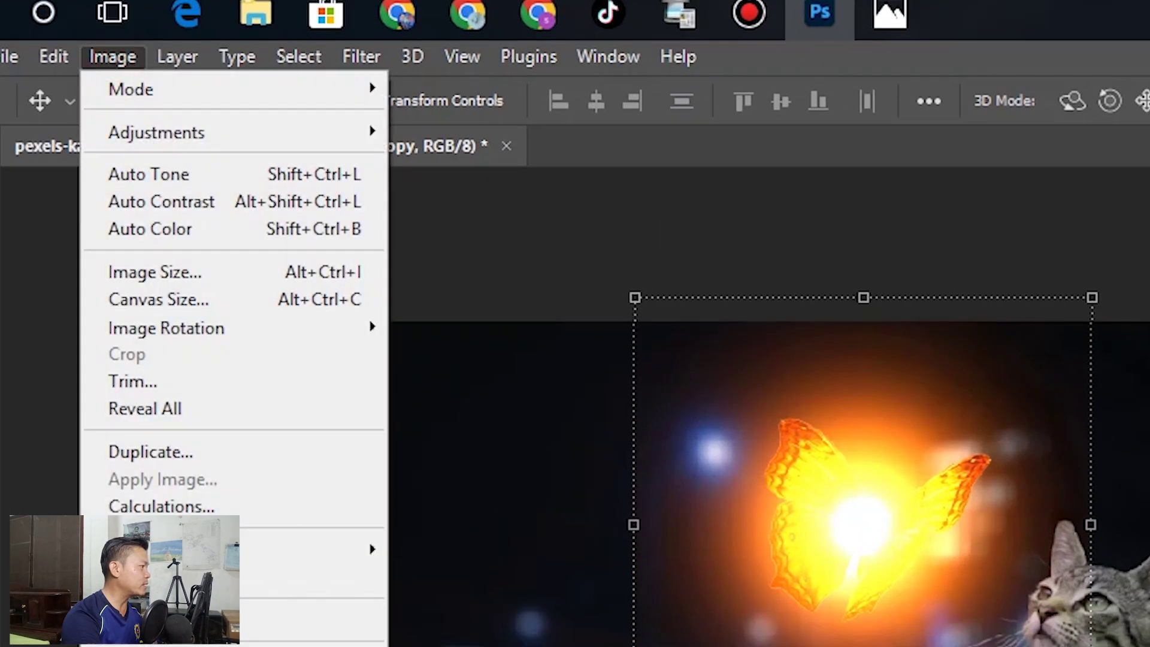
mouse_move(156, 132)
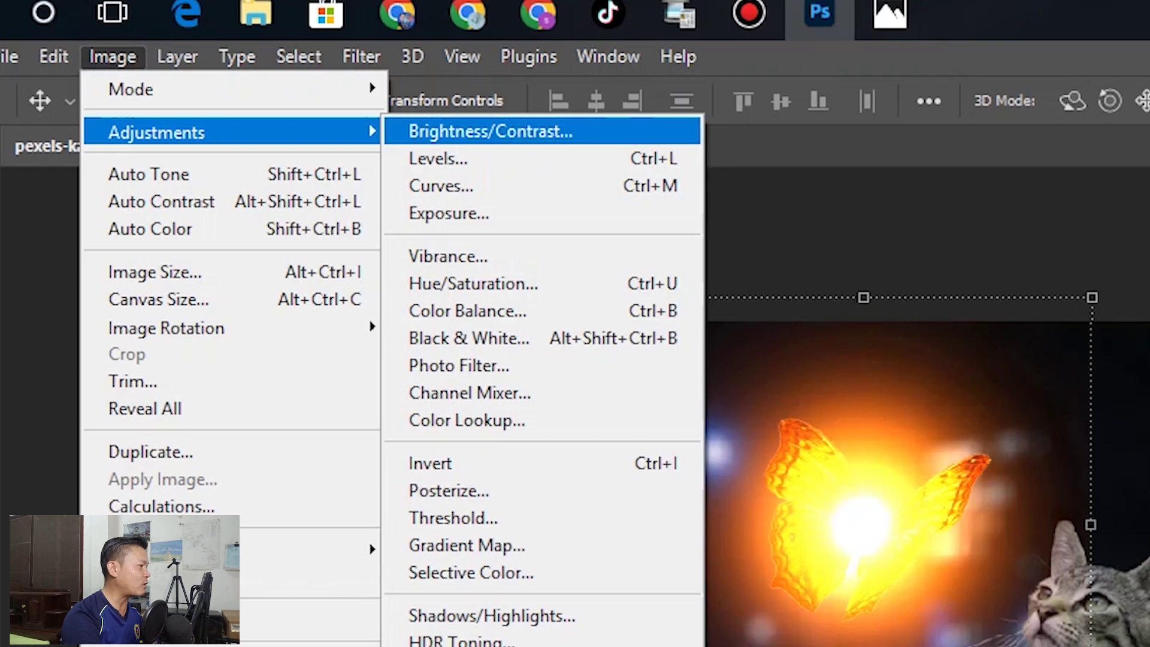
left_click(419, 131)
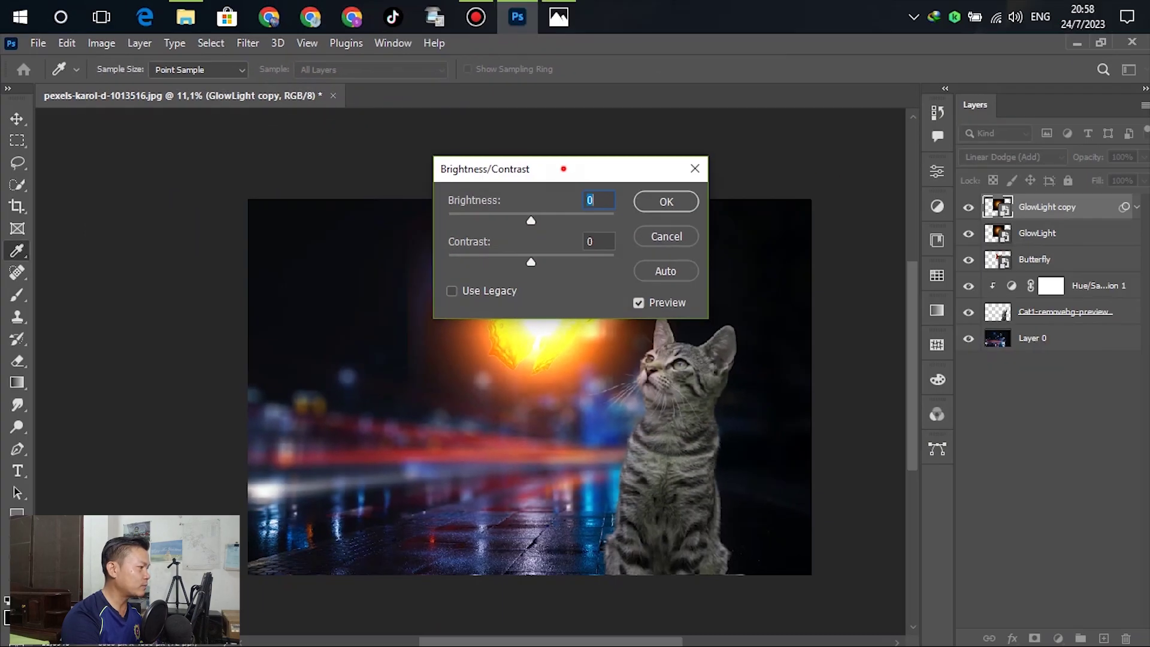
left_click_drag(563, 168, 729, 46)
left_click_drag(696, 139, 618, 140)
left_click_drag(696, 99, 666, 98)
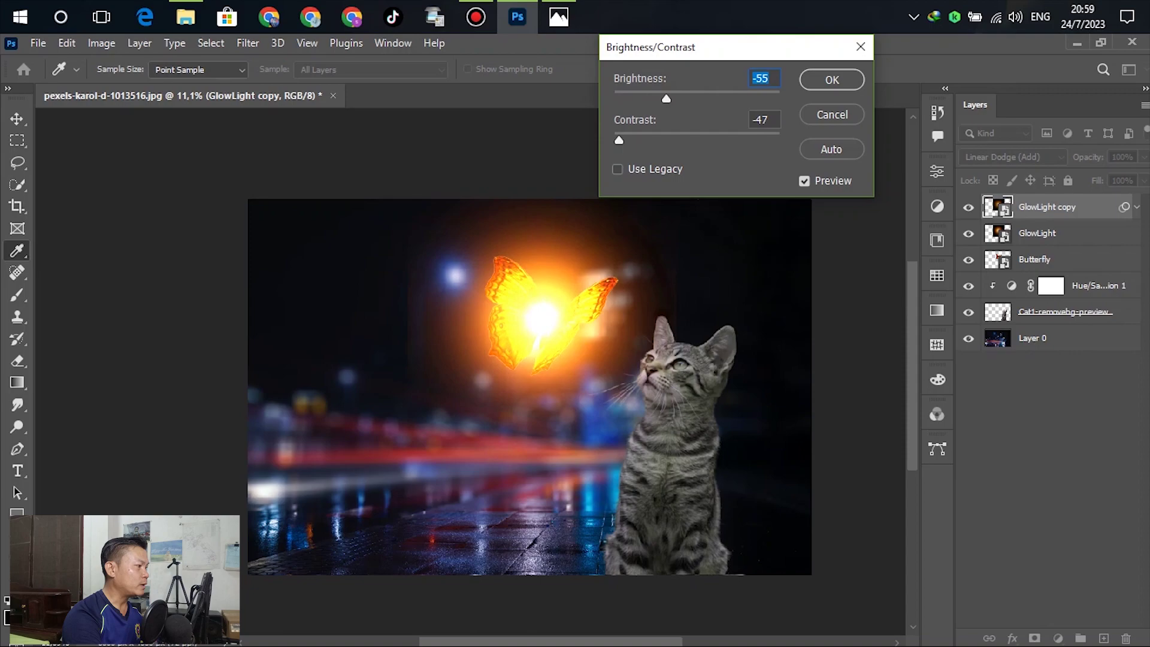
key("Return")
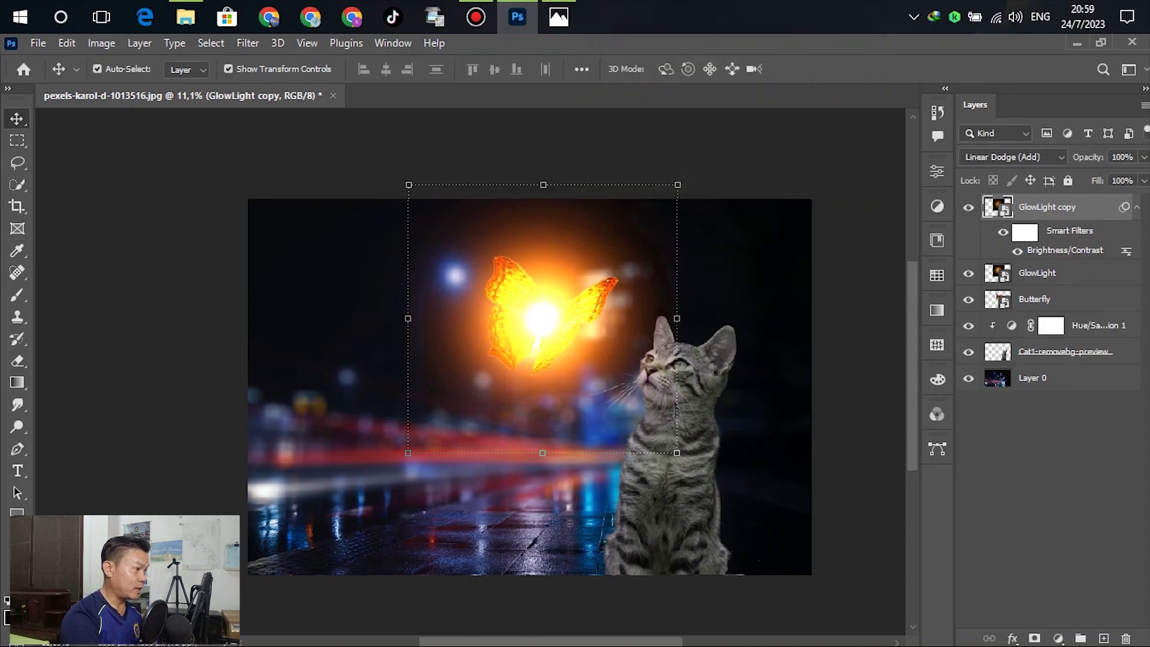
Lower the GlowLight copy layer's opacity to 22% and deselect the layer.
left_click(1144, 156)
left_click_drag(1141, 177, 1081, 177)
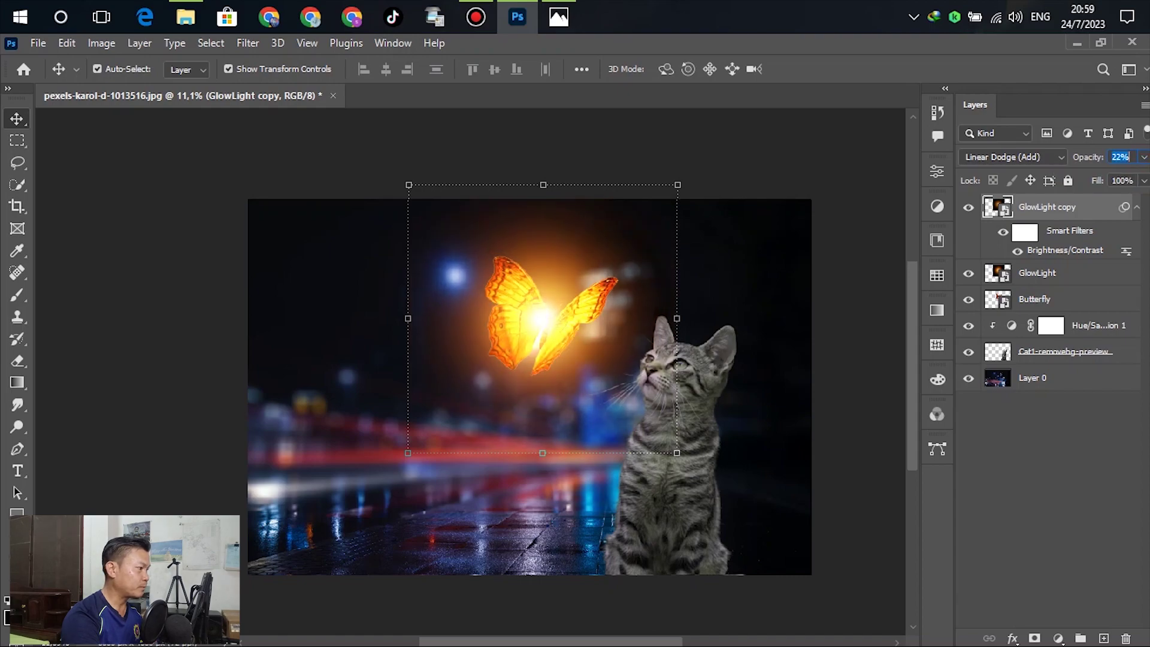
left_click(850, 258)
scroll(476, 374, "down", 5)
scroll(546, 358, "up", 4)
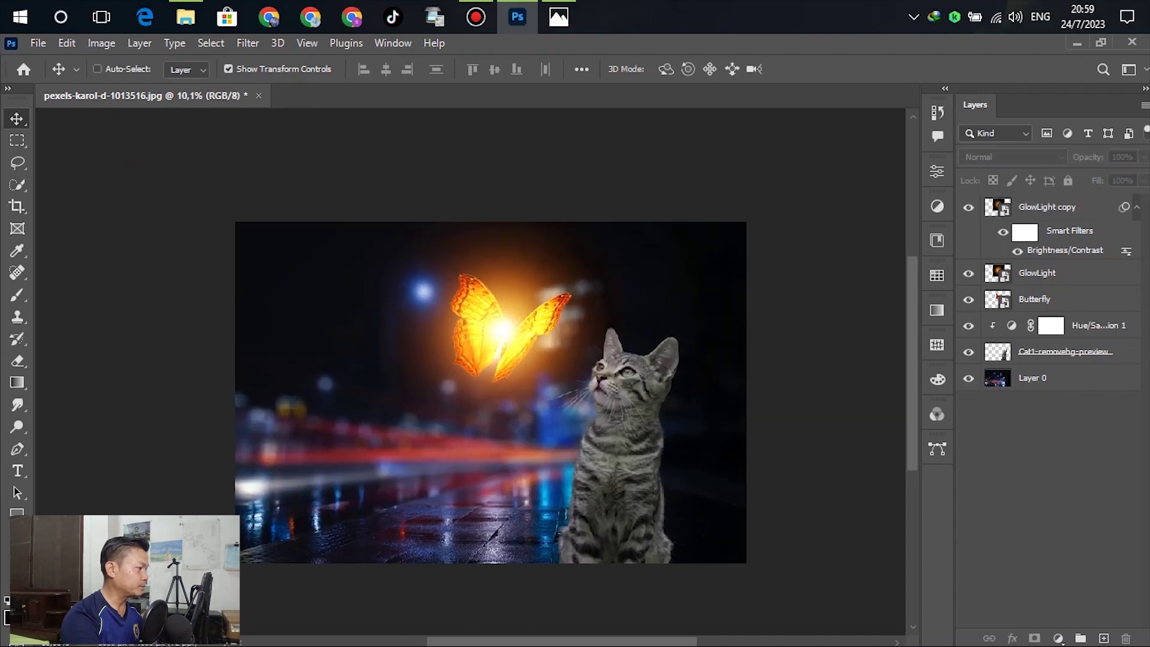
left_click(547, 360)
left_click(806, 256)
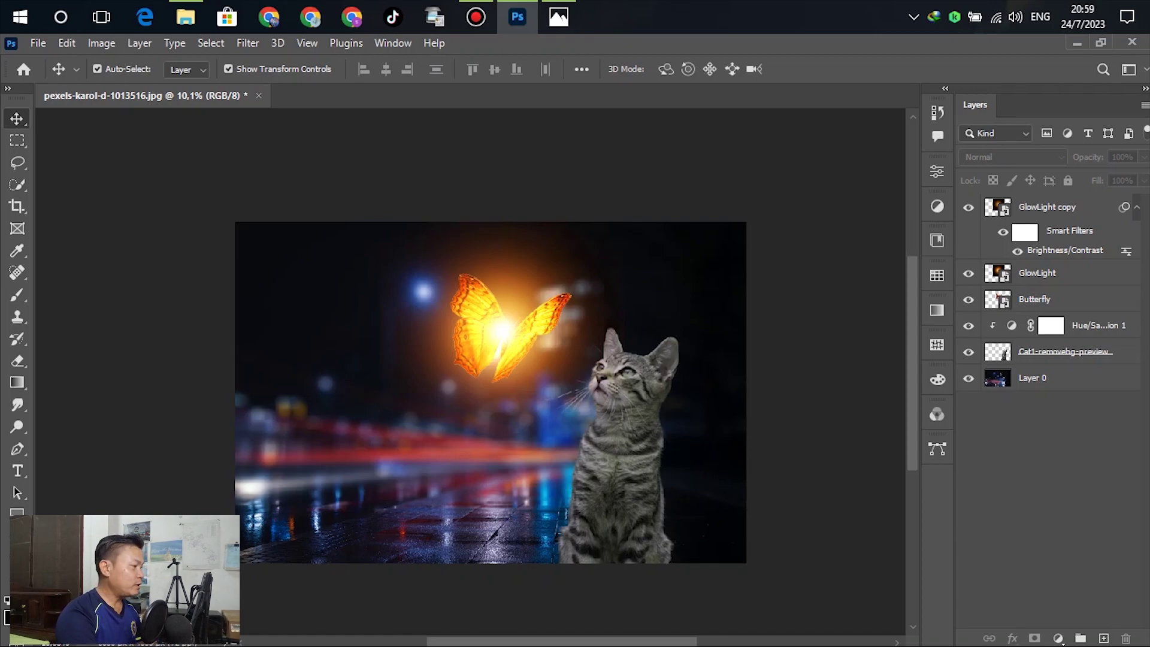
Add a Brightness/Contrast adjustment layer above the background layer, Layer 0, and clip it to that layer.
left_click(353, 488)
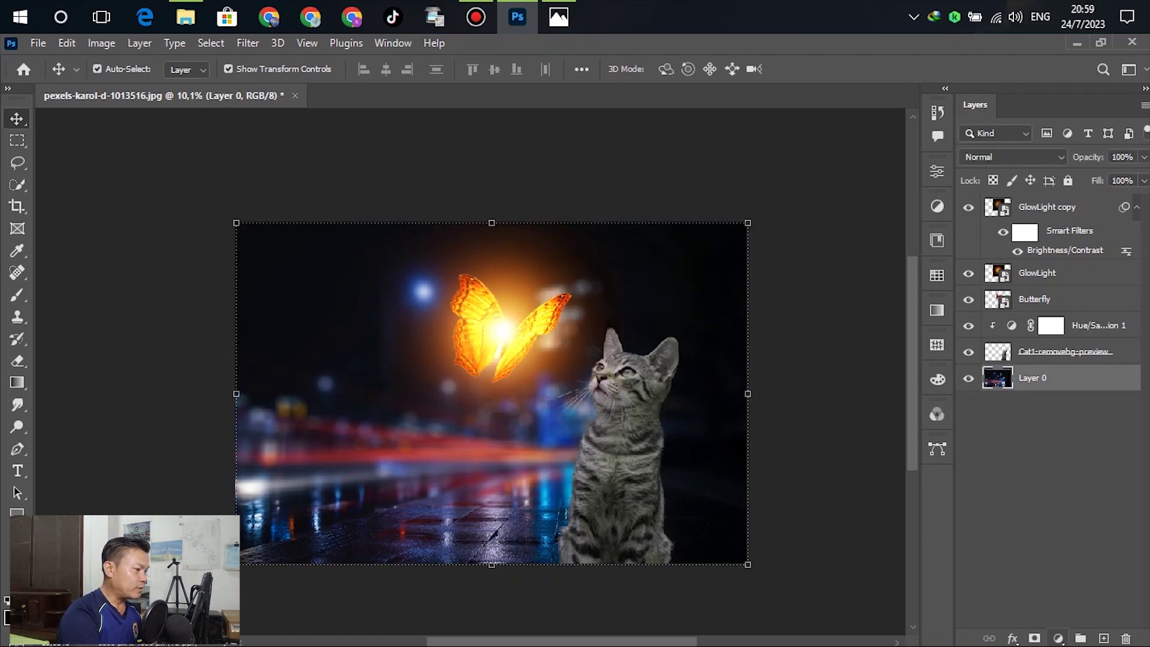
left_click(1057, 639)
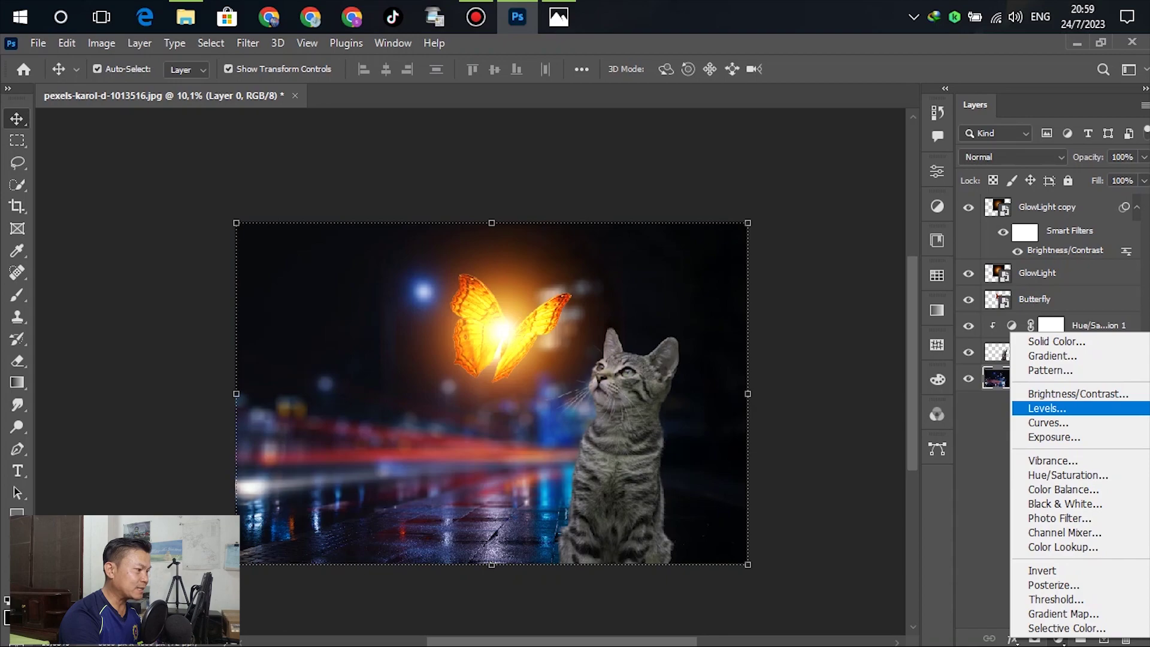
left_click(1060, 392)
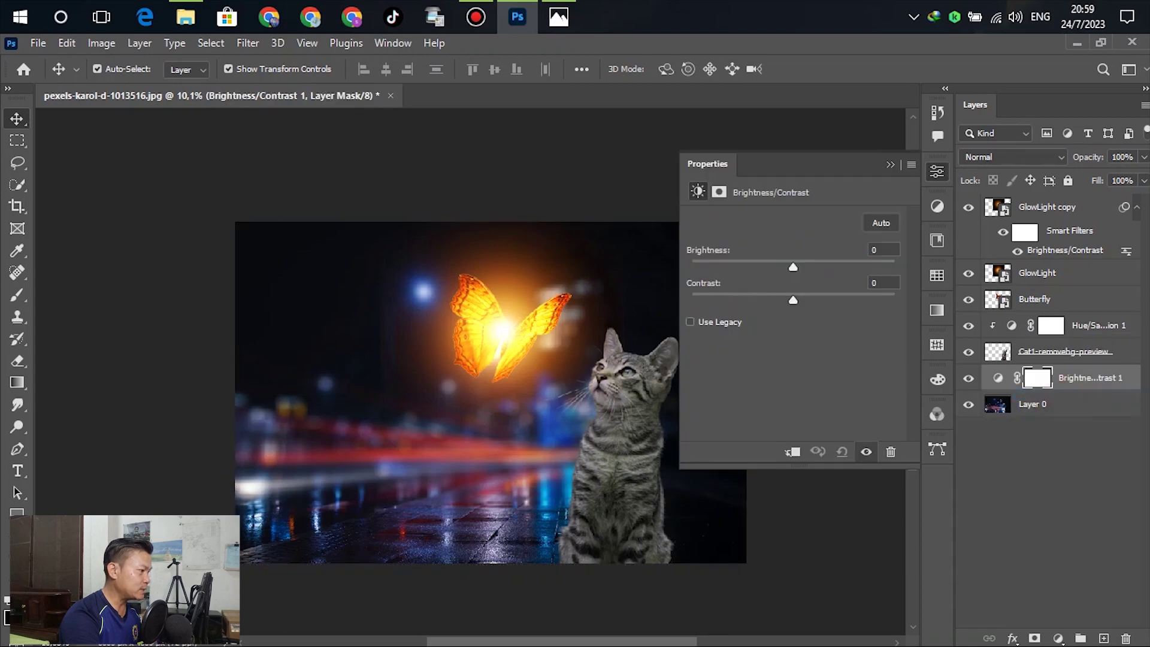
left_click(790, 452)
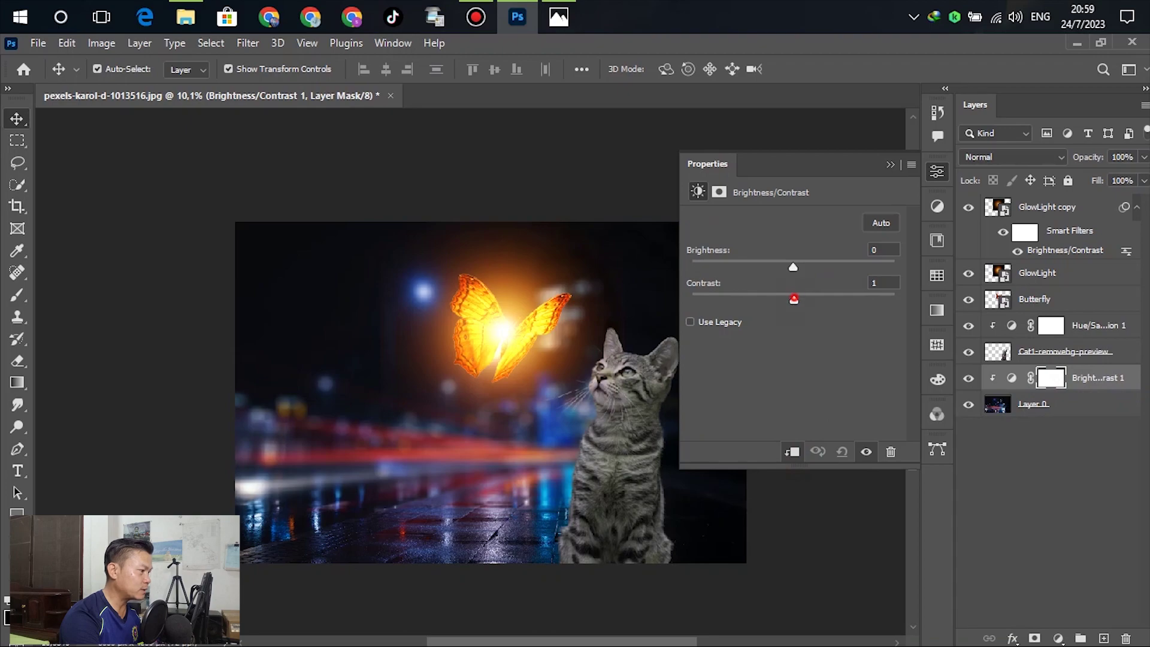
Set the background's Brightness/Contrast adjustment to brightness 89 and contrast -20, and close its settings.
left_click_drag(793, 298, 752, 300)
left_click_drag(792, 267, 853, 267)
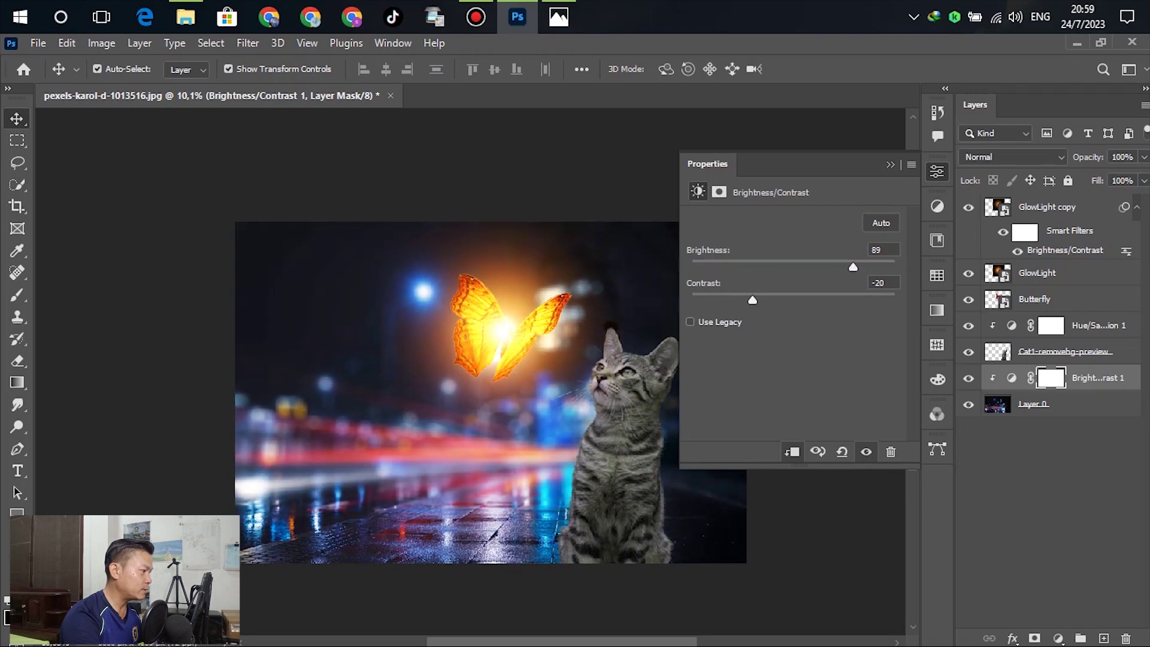
left_click(937, 171)
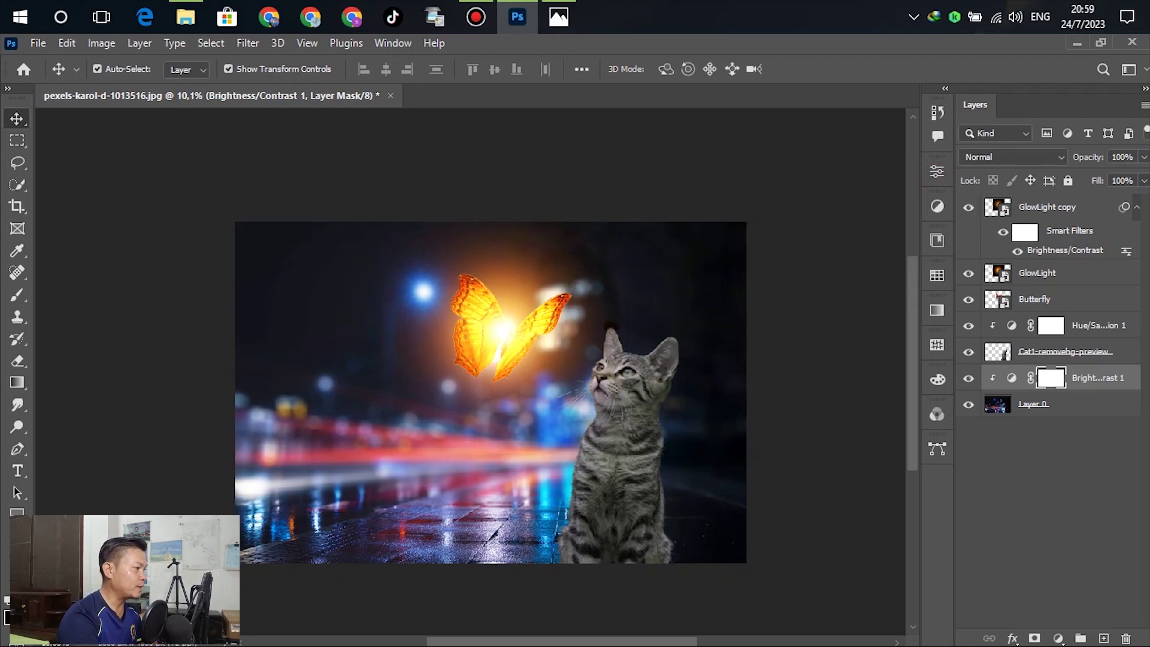
scroll(599, 392, "up", 4)
scroll(595, 341, "down", 1)
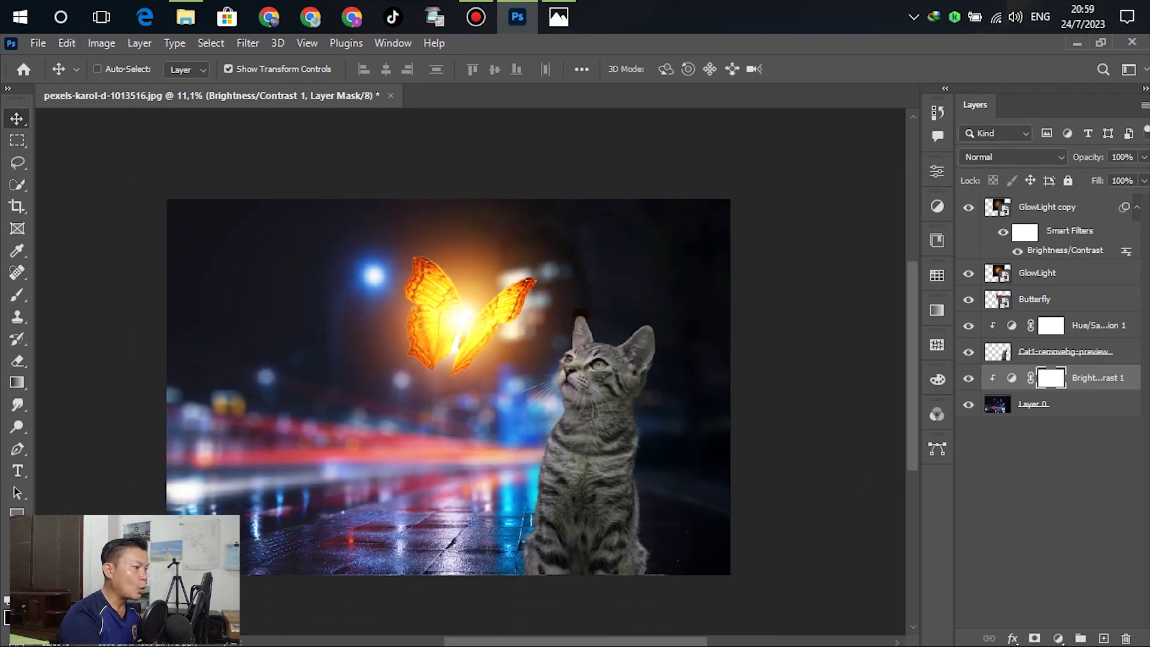
scroll(595, 341, "down", 1)
scroll(595, 341, "up", 1)
scroll(595, 341, "up", 1)
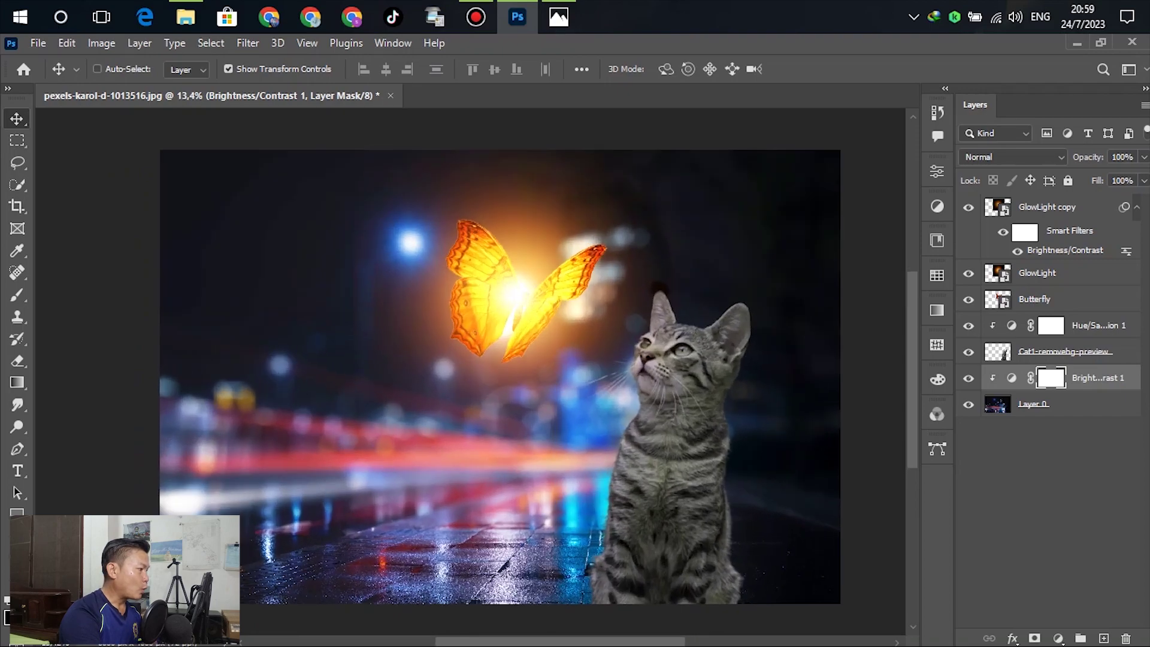
Add a new empty layer directly above the cat layer, clipped to the cat.
scroll(595, 341, "down", 2)
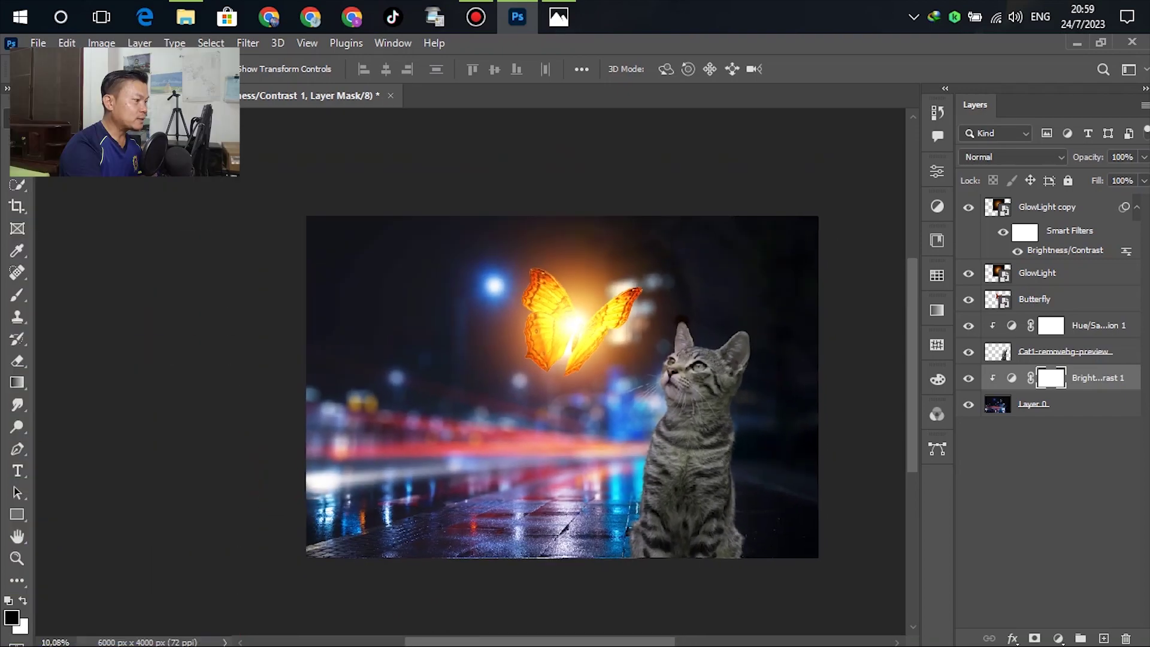
left_click(1060, 351)
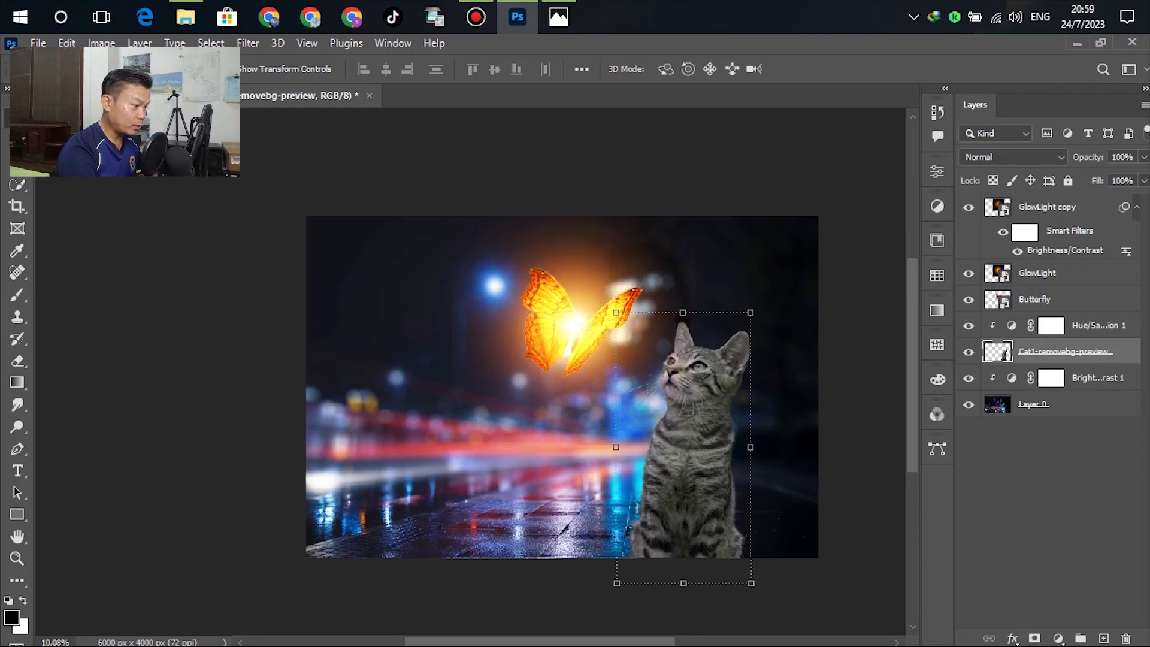
left_click(1104, 638)
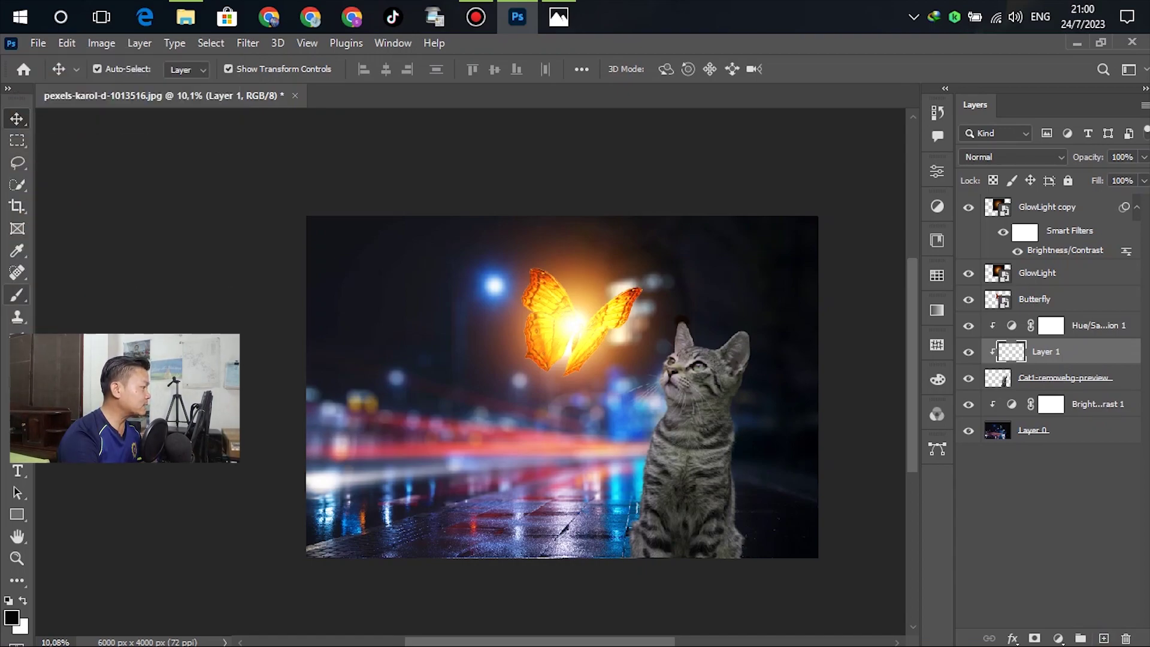
Choose the Brush tool and set the foreground colour to yellow ffff4f.
left_click(17, 294)
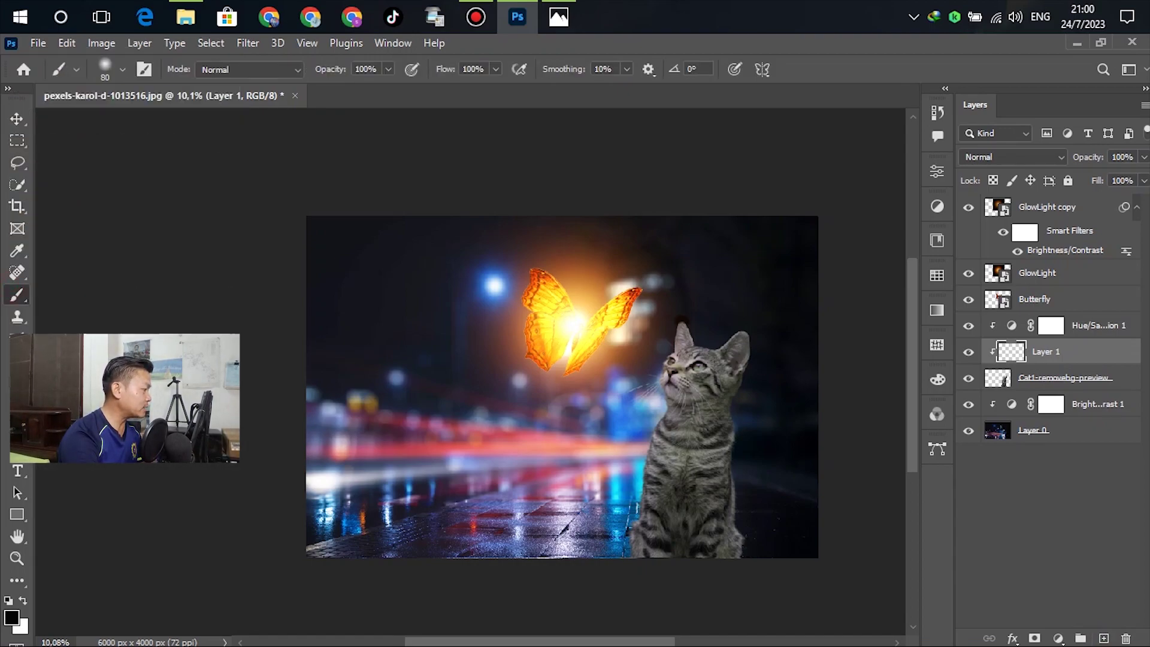
left_click(11, 617)
left_click_drag(718, 301, 288, 426)
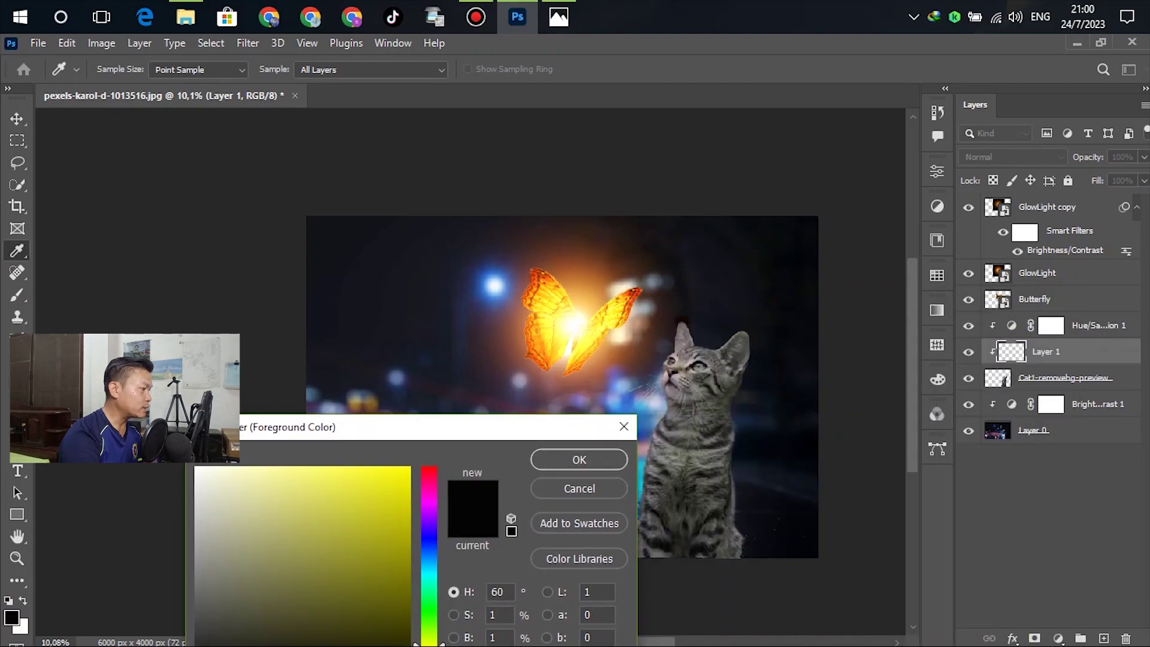
left_click(343, 467)
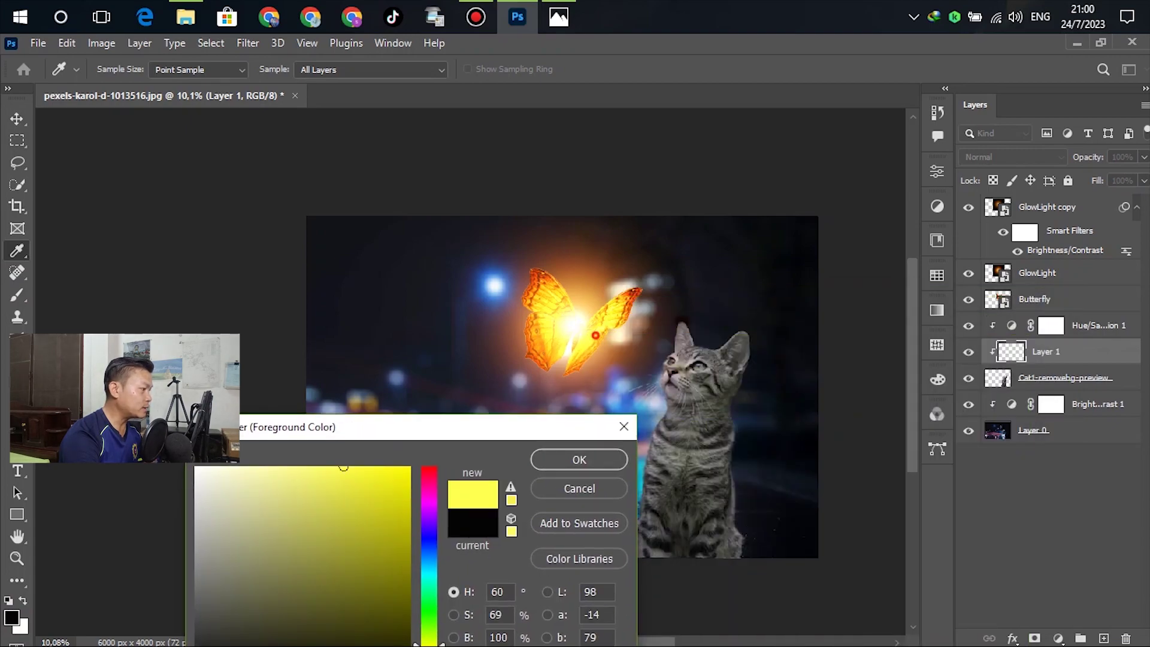
left_click(579, 459)
key("b")
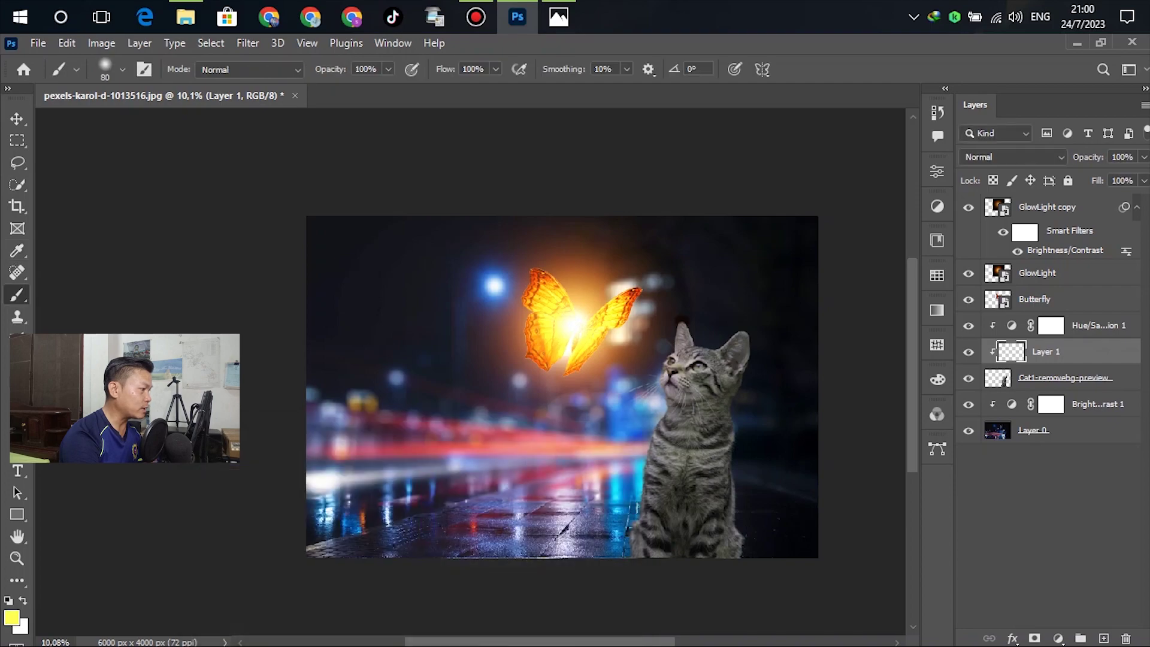
Enlarge the brush to 1400 and try a single yellow dab on the cat's face, then undo it.
scroll(762, 397, "up", 3)
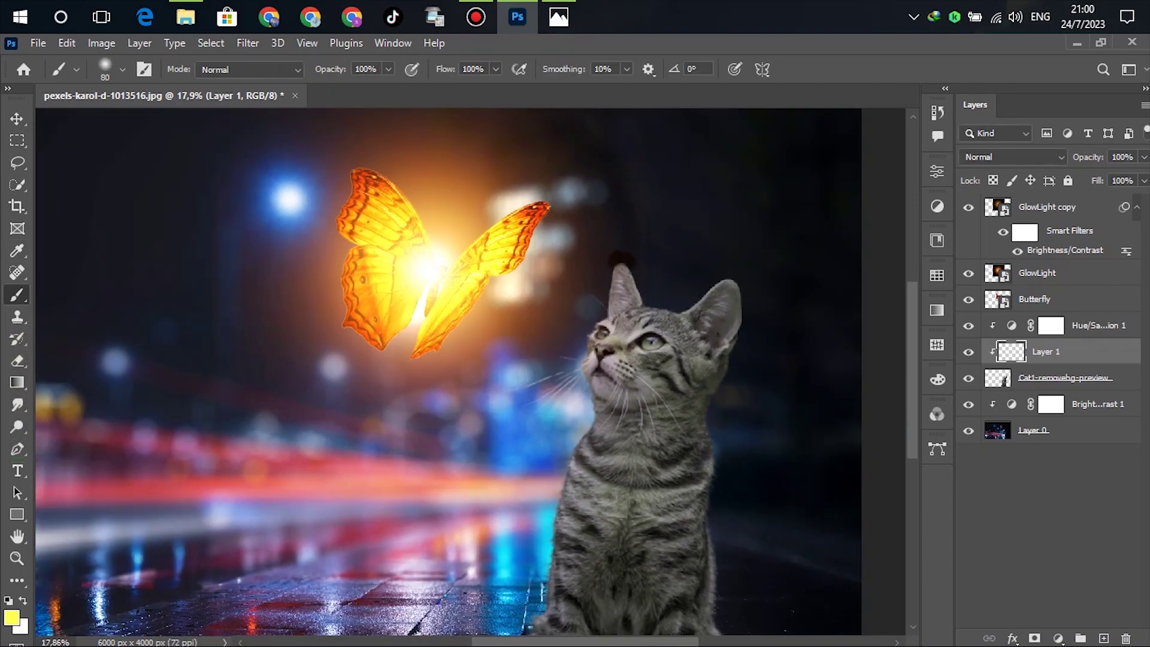
key("bracketright")
key("bracketright")
key("bracketright")
key("bracketright")
key("bracketright")
key("bracketright")
key("bracketright")
key("bracketright")
key("bracketright")
key("bracketright")
key("bracketright")
key("bracketright")
left_click(645, 374)
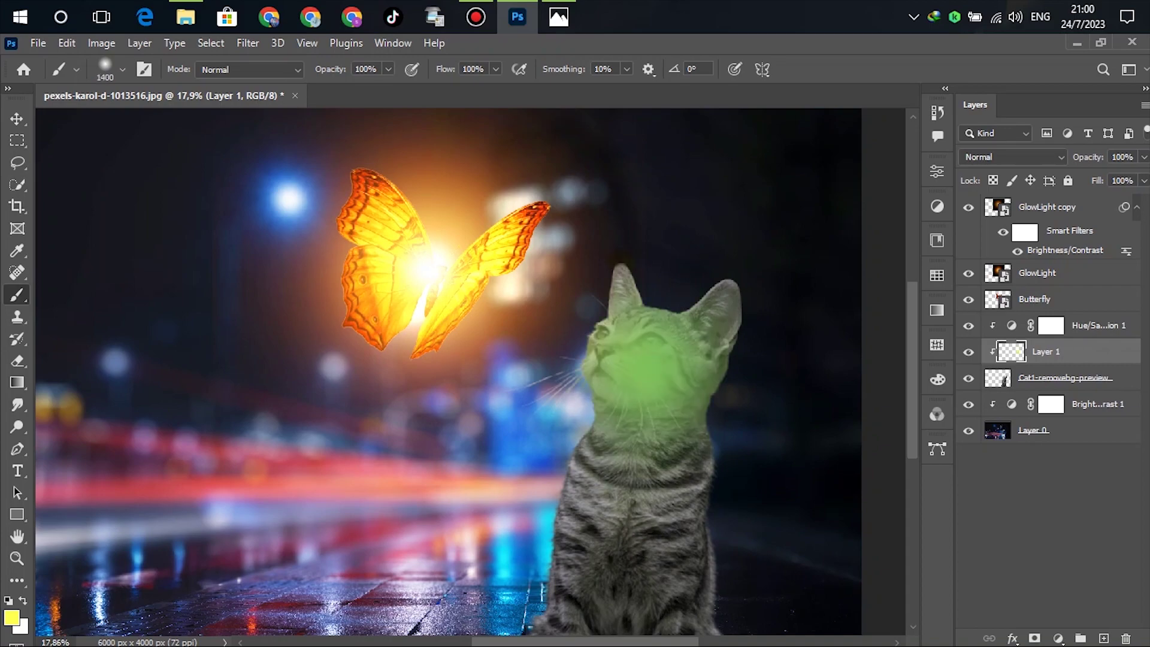
key("ctrl+z")
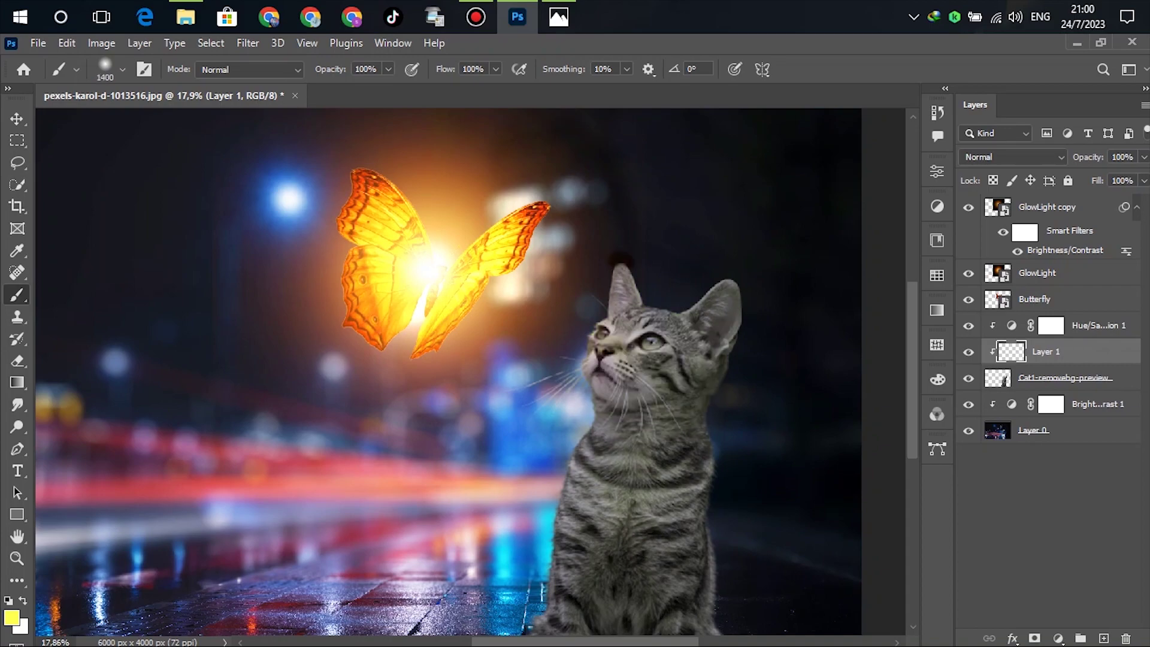
Set the foreground colour to orange ffa307.
left_click(12, 617)
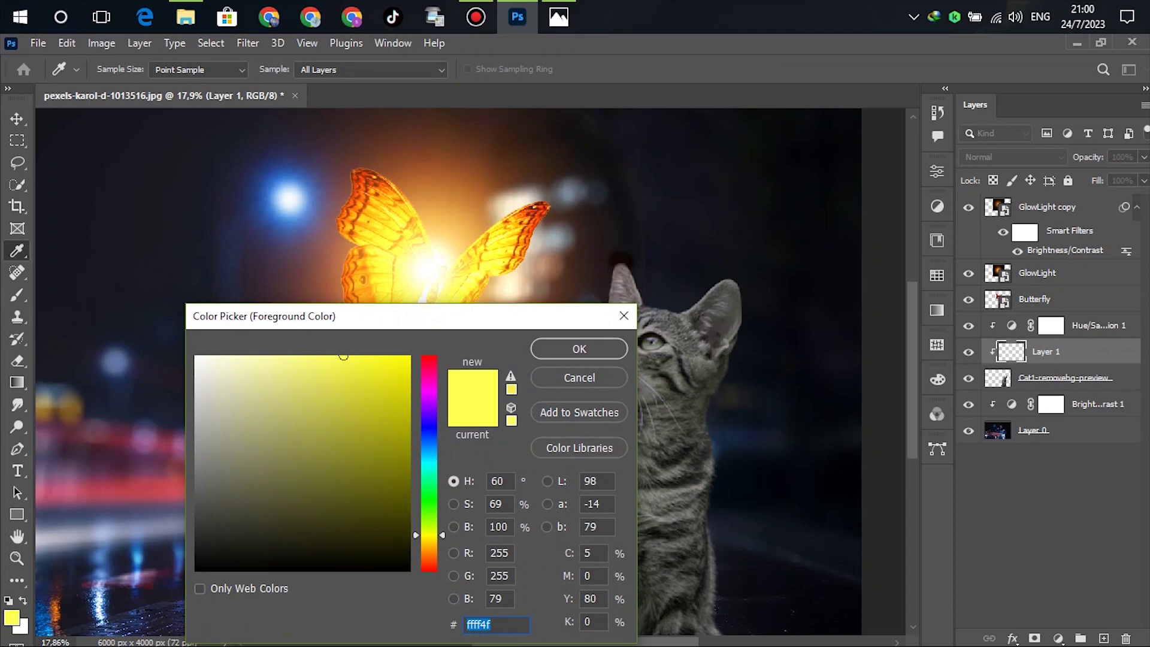
type("ffa307")
key("Return")
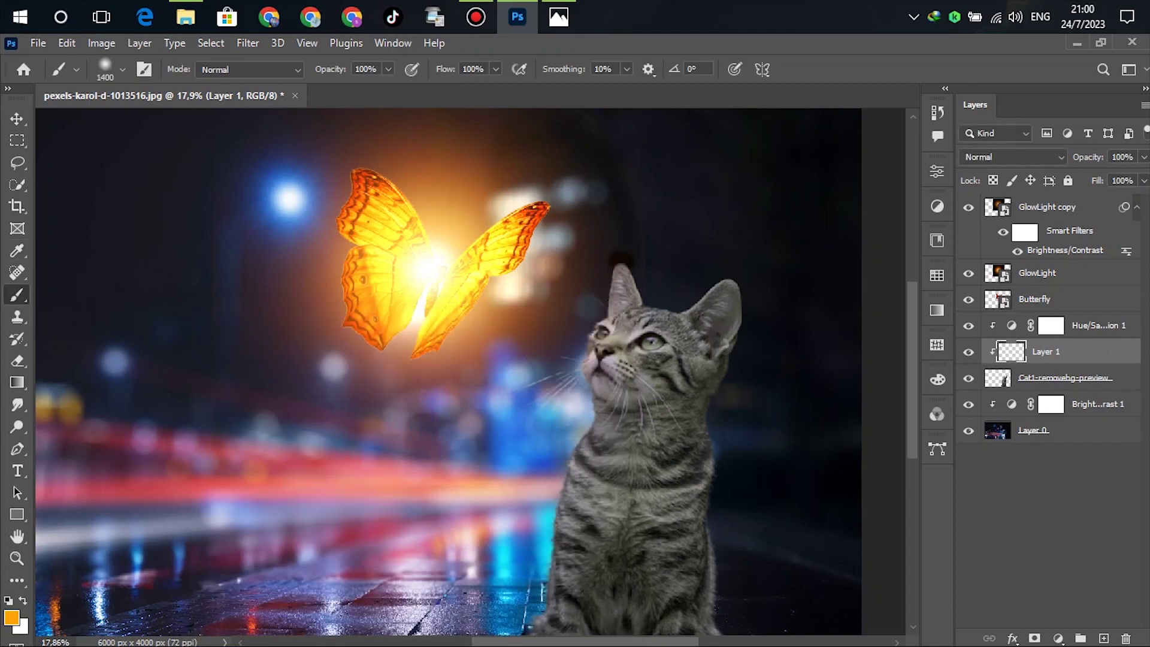
Reduce the brush size to 90 and try a short stroke at the tip of the ear nearest the butterfly, then undo it.
key("bracketleft")
key("bracketleft")
key("bracketleft")
key("bracketleft")
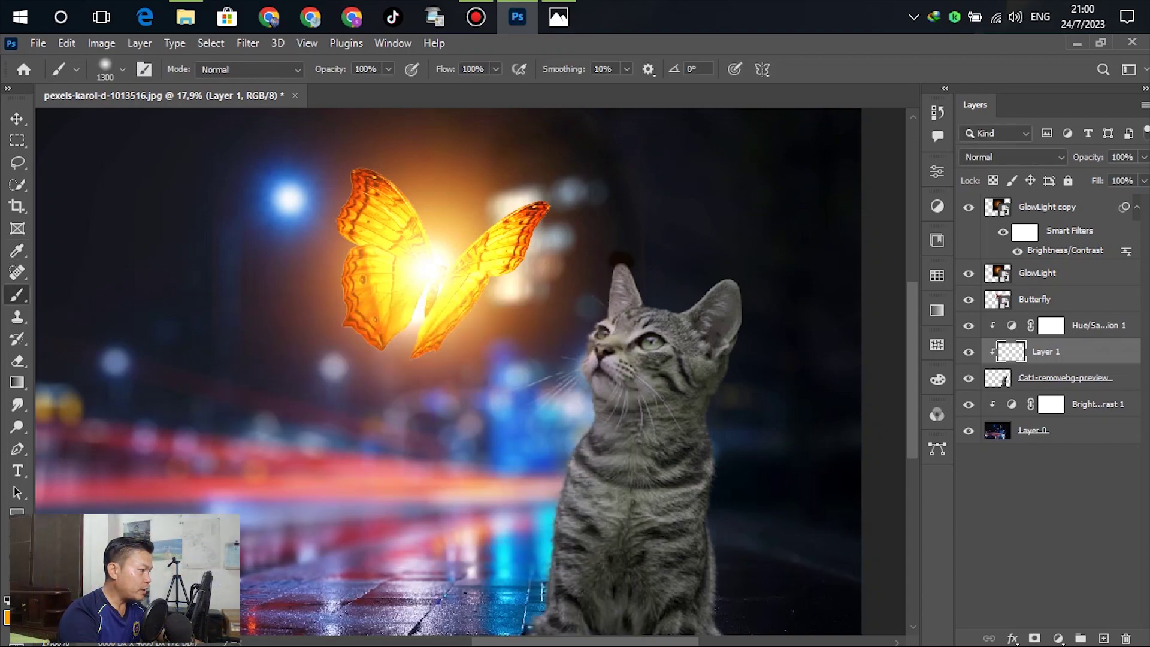
key("bracketleft")
key("bracketleft")
key("bracketleft")
key("bracketleft")
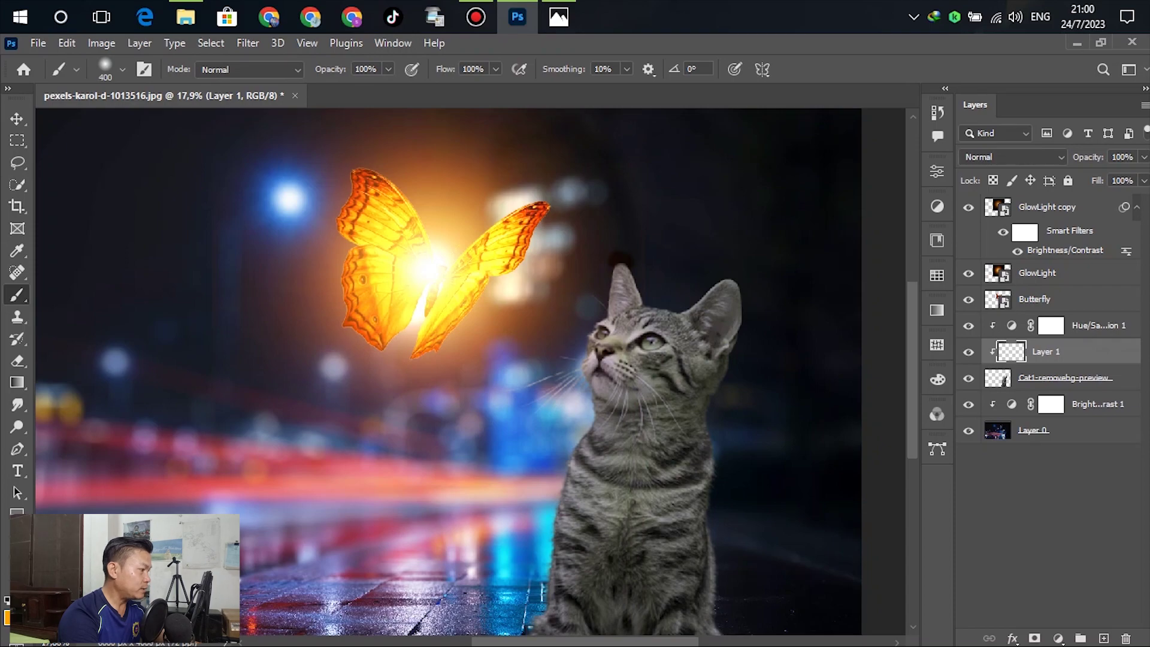
scroll(630, 277, "up", 5)
key("bracketleft")
scroll(597, 250, "up", 2)
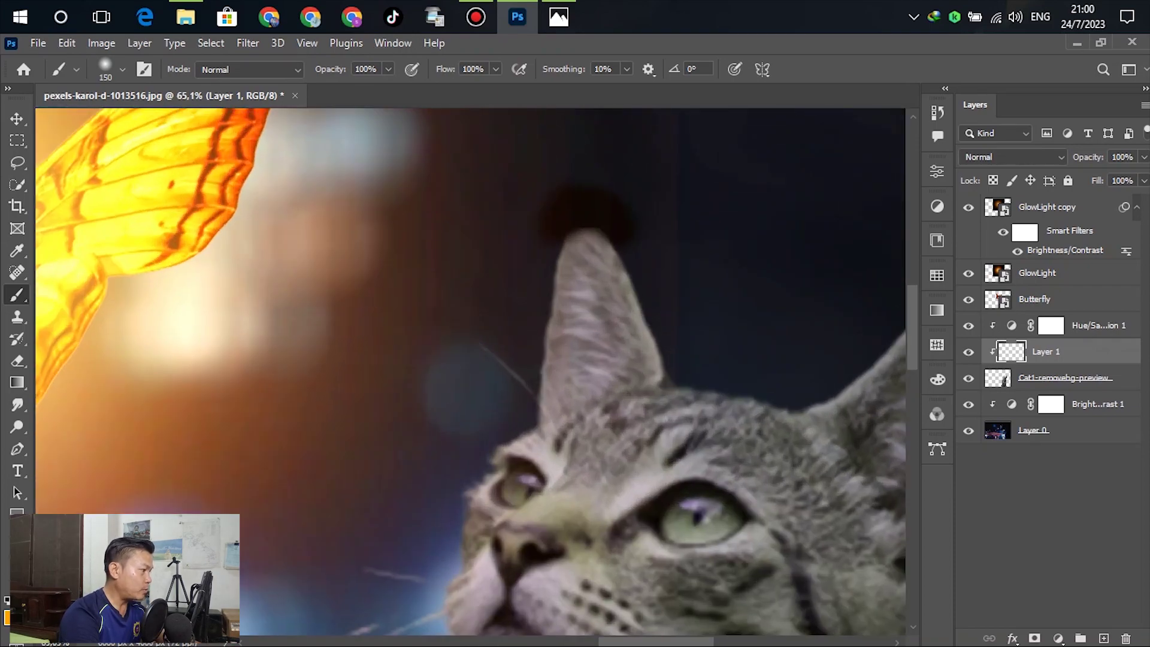
key("bracketleft")
key("bracketleft")
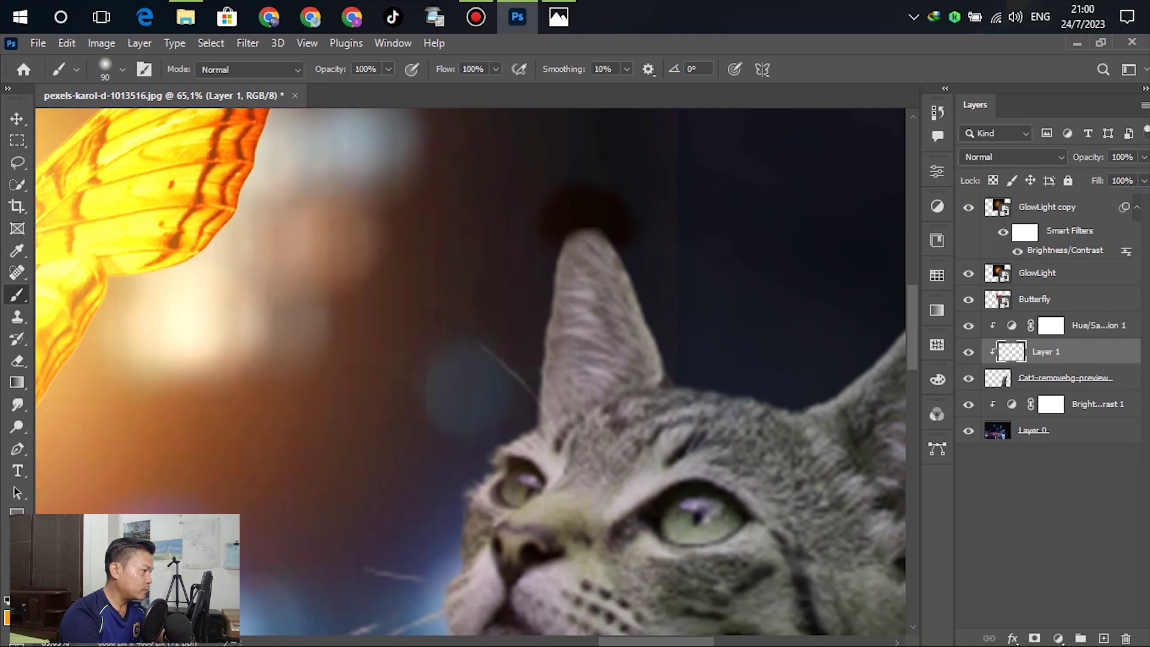
left_click_drag(596, 249, 604, 271)
key("ctrl+z")
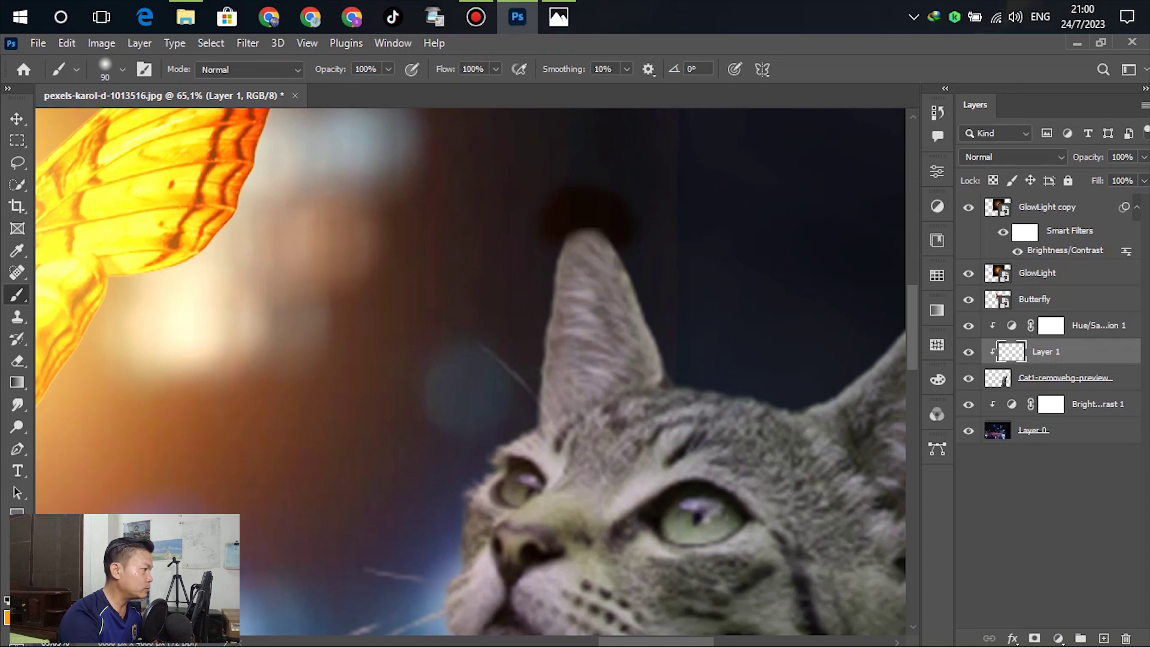
Lower the brush flow to 34% and try a stroke along the inner edge of the ear nearest the butterfly, undoing it.
left_click(496, 69)
left_click_drag(495, 88, 444, 89)
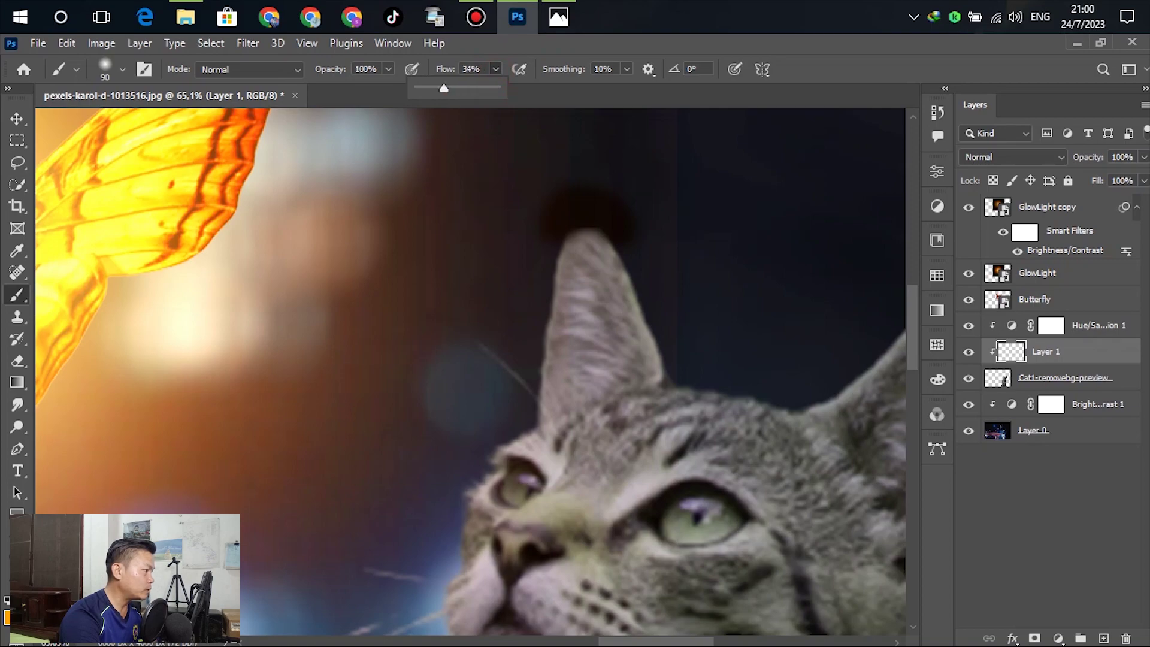
left_click_drag(599, 241, 651, 362)
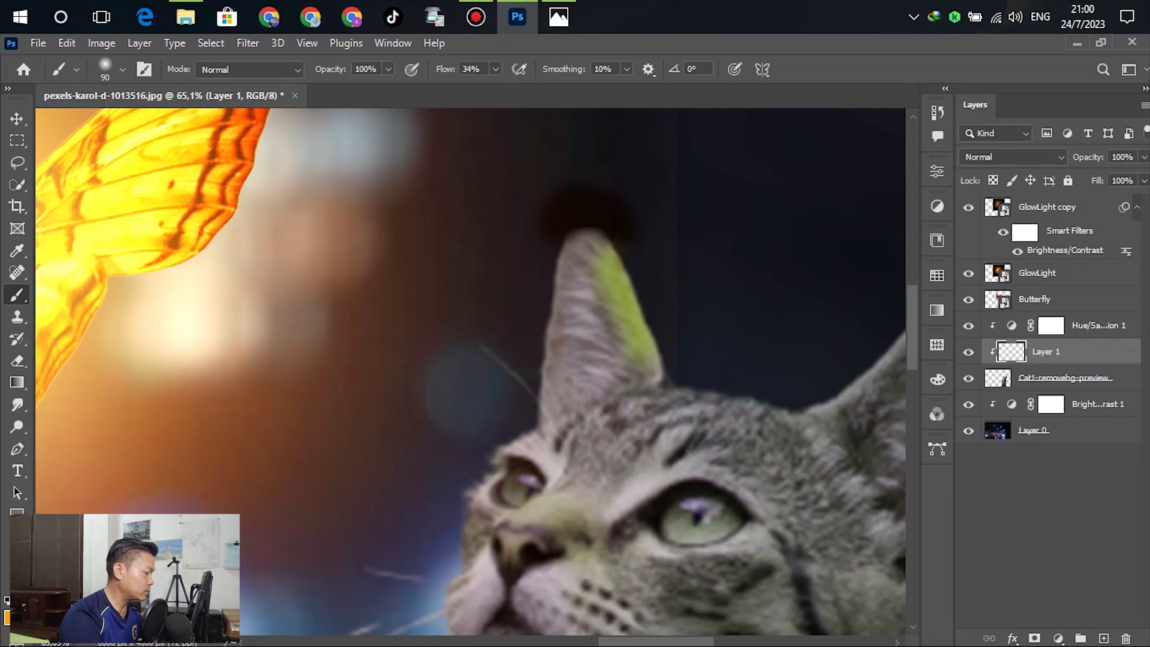
key("ctrl+z")
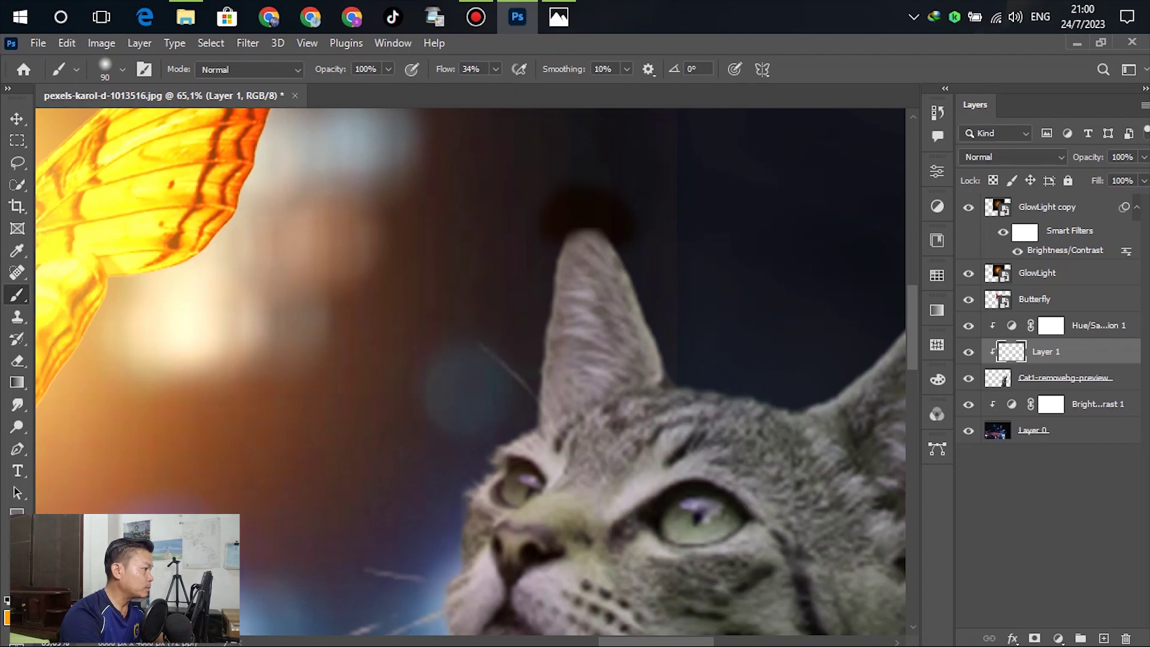
Set the brush opacity to 64% and the brush size to 45.
left_click(388, 69)
left_click_drag(388, 89, 360, 89)
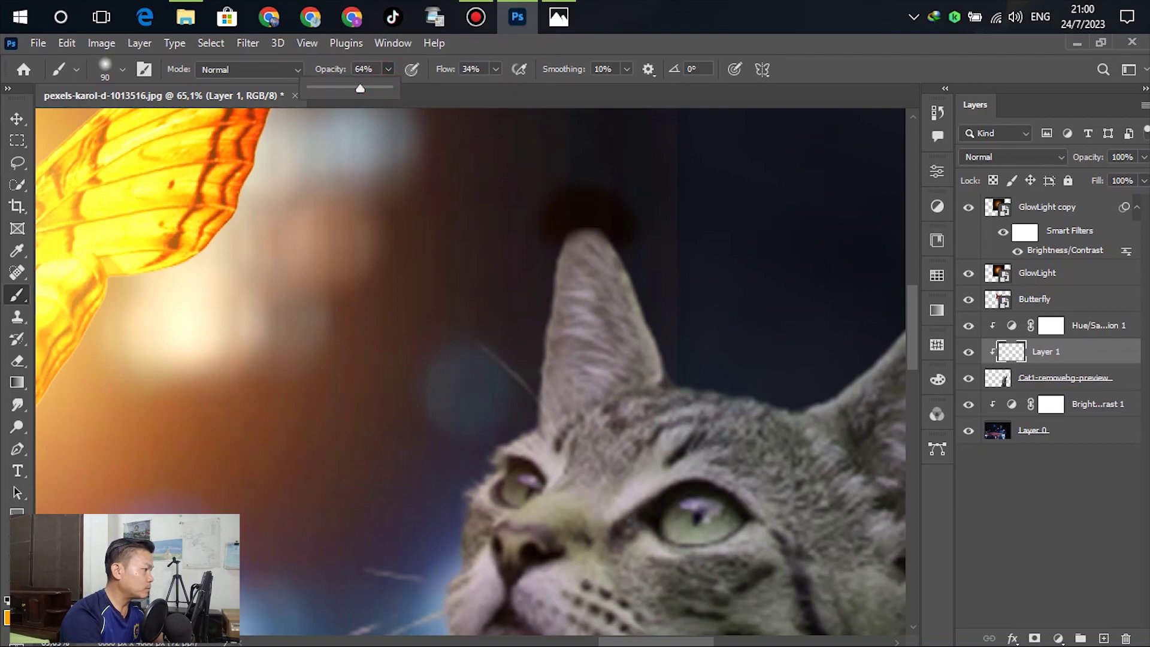
key("bracketleft")
key("bracketleft")
key("bracketleft")
key("bracketleft")
key("bracketleft")
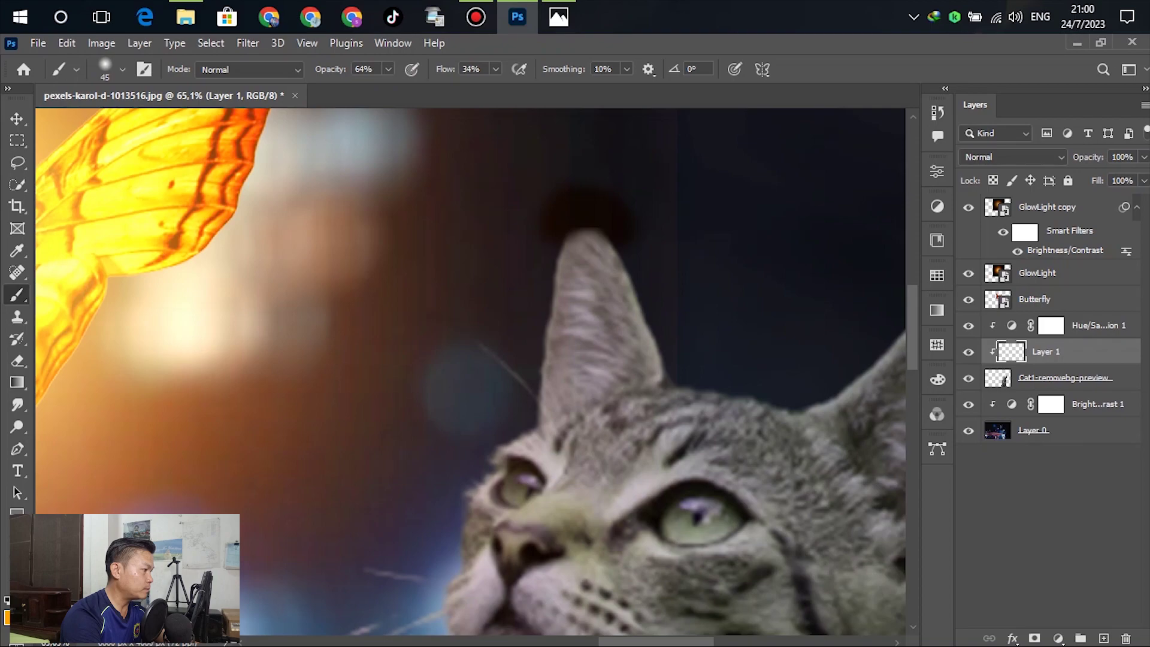
Paint a rim light on the clipped layer around both edges and the tip of the ear nearest the butterfly.
left_click_drag(607, 256, 646, 374)
mouse_move(622, 274)
left_mouse_down()
mouse_move(599, 243)
mouse_move(560, 283)
left_mouse_up()
left_click_drag(560, 333, 539, 431)
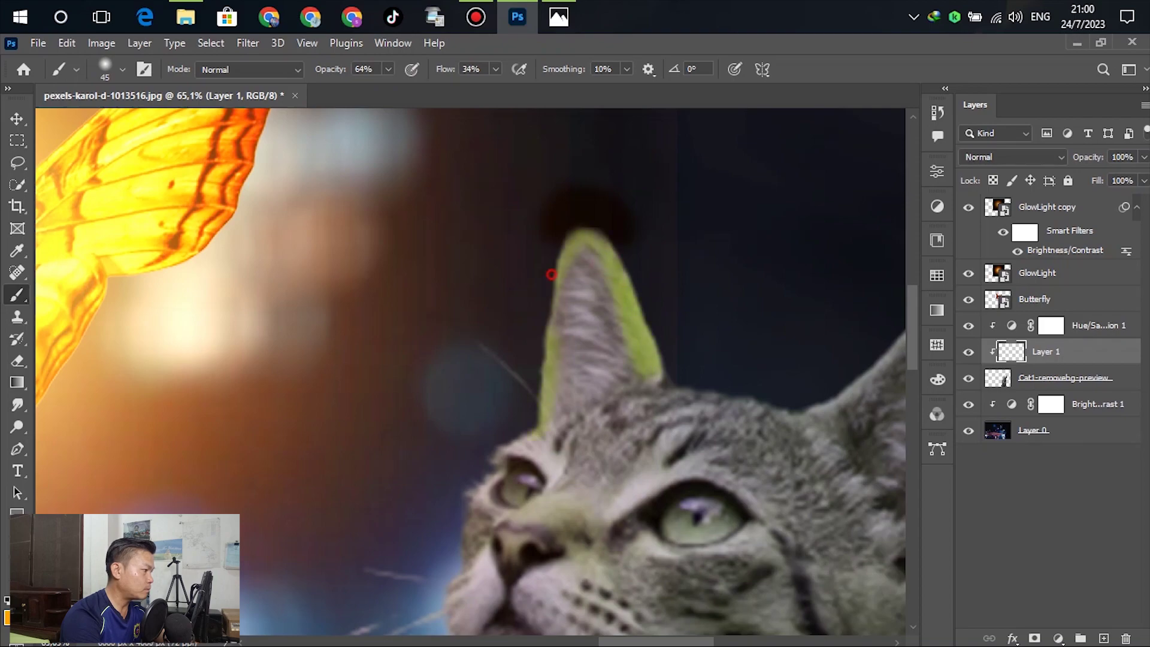
left_click_drag(552, 274, 548, 330)
scroll(557, 251, "down", 6)
scroll(557, 252, "up", 3)
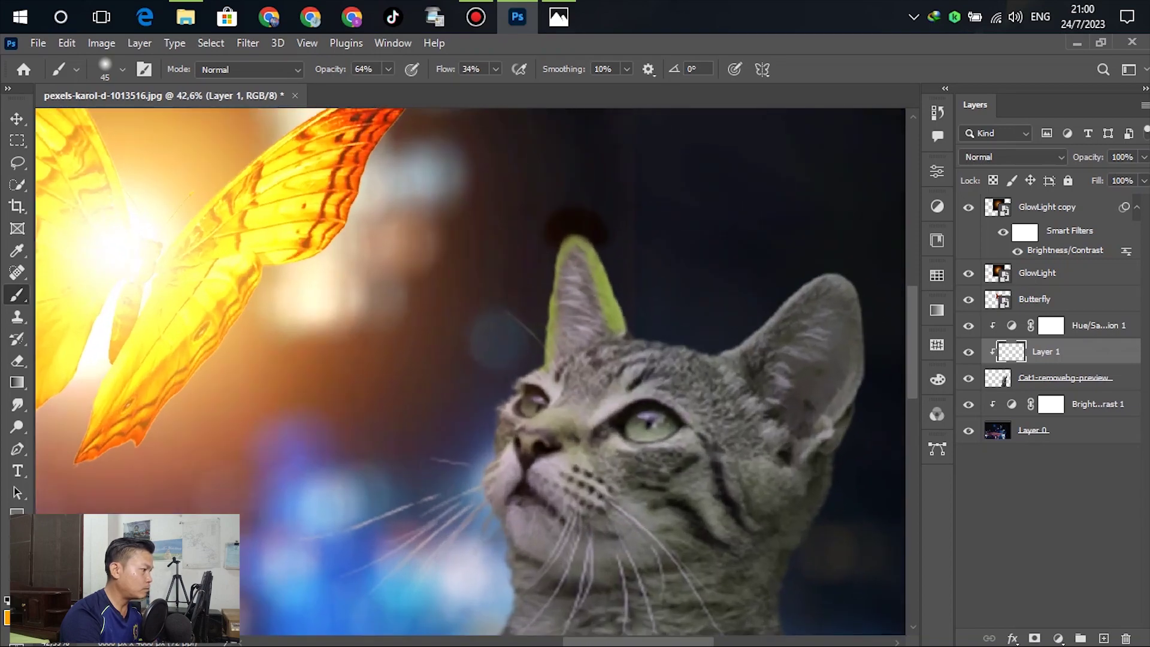
Delete the painted Layer 1, select the cat layer and try a stroke on the ear farther from the butterfly, undoing it.
key("Delete")
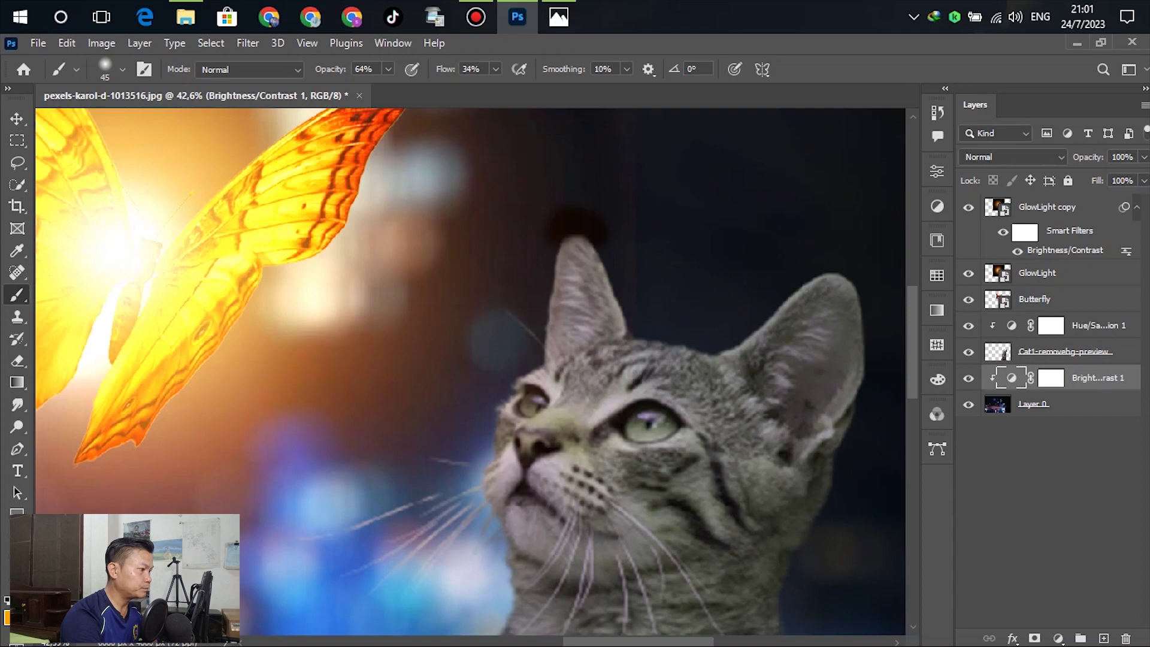
left_click(1062, 352)
left_click_drag(803, 301, 751, 351)
key("ctrl+z")
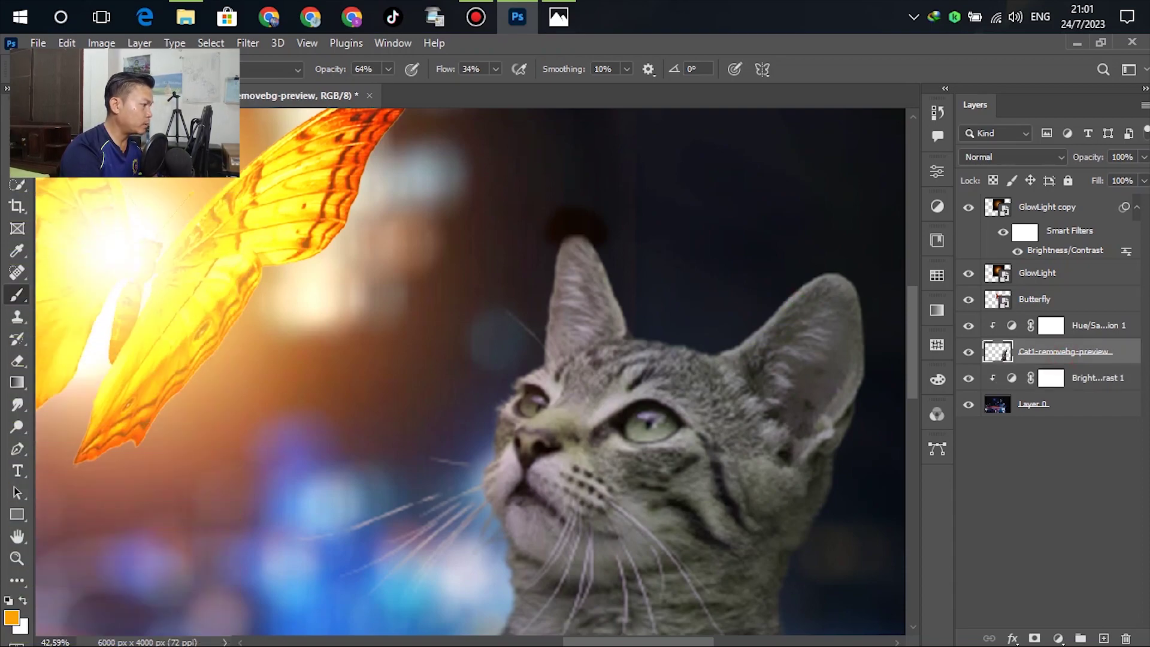
Set the foreground colour to deep orange ff6407 and try a stroke along the ear nearest the butterfly, undoing it.
left_click(11, 617)
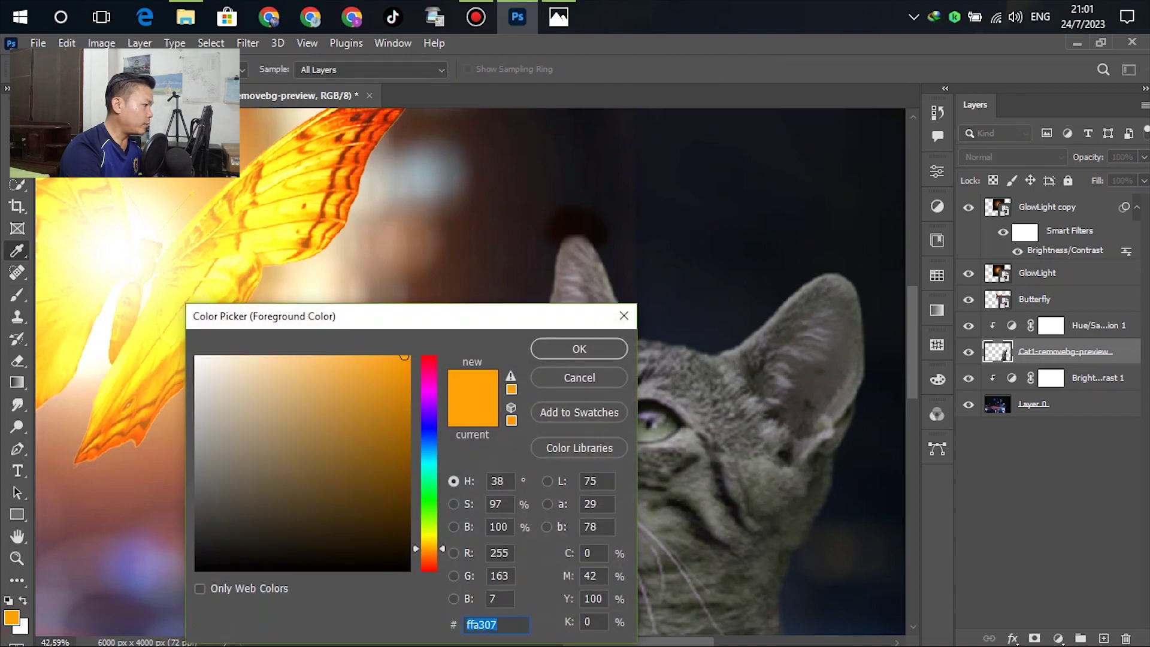
type("ff5907")
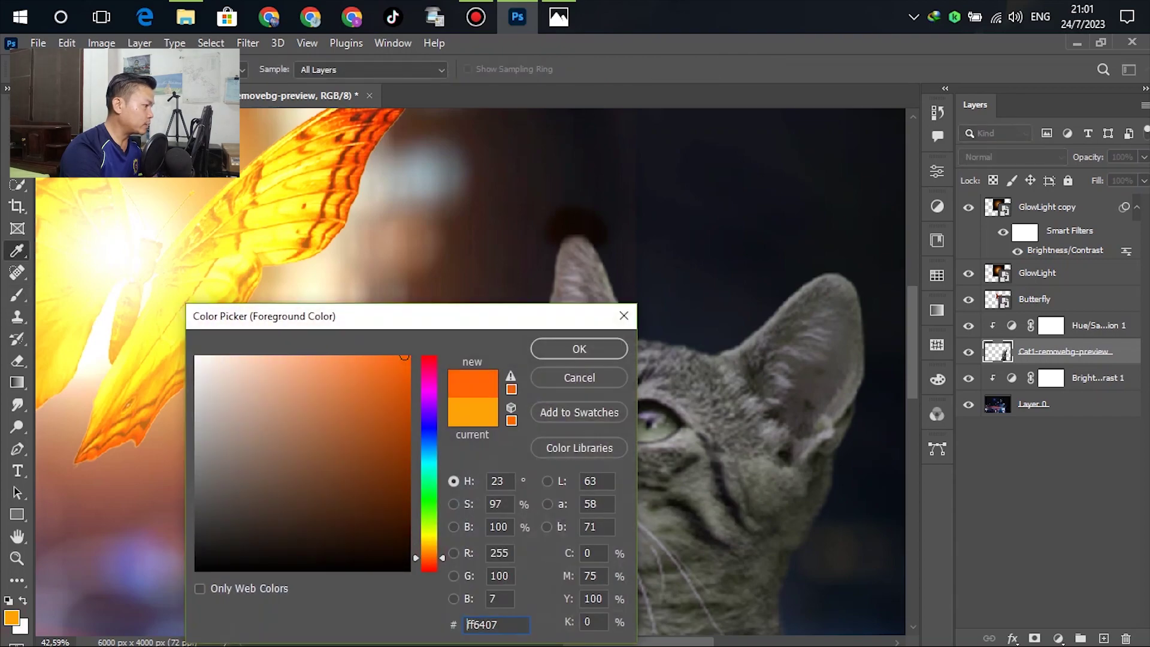
left_click(581, 348)
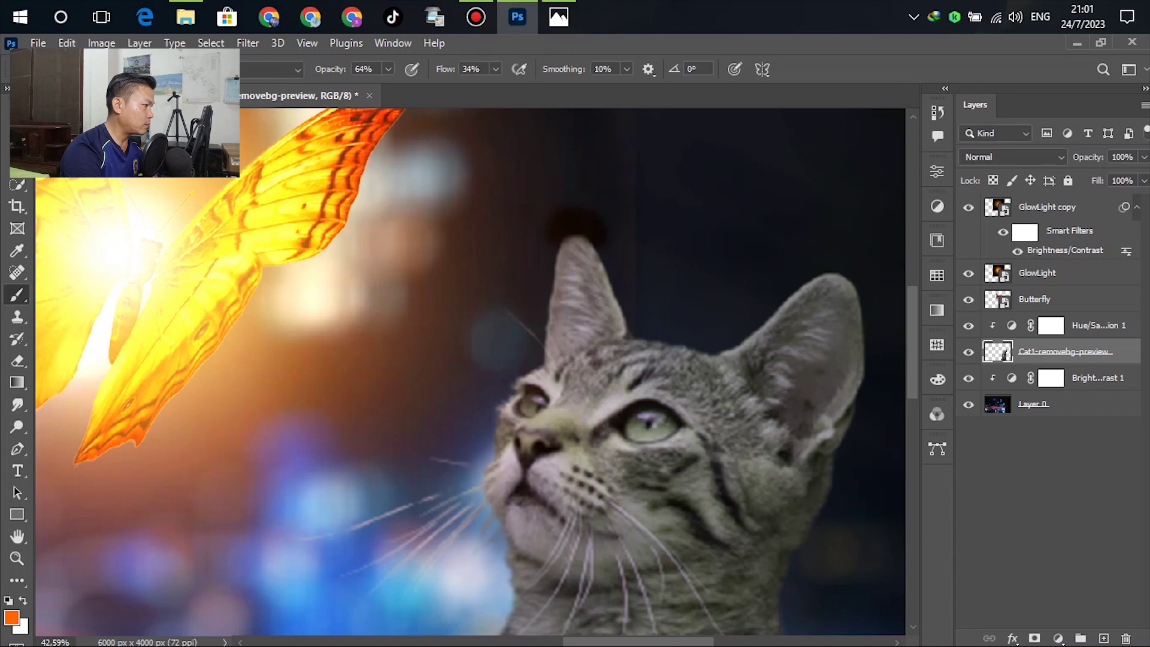
left_click_drag(553, 259, 548, 353)
key("ctrl+z")
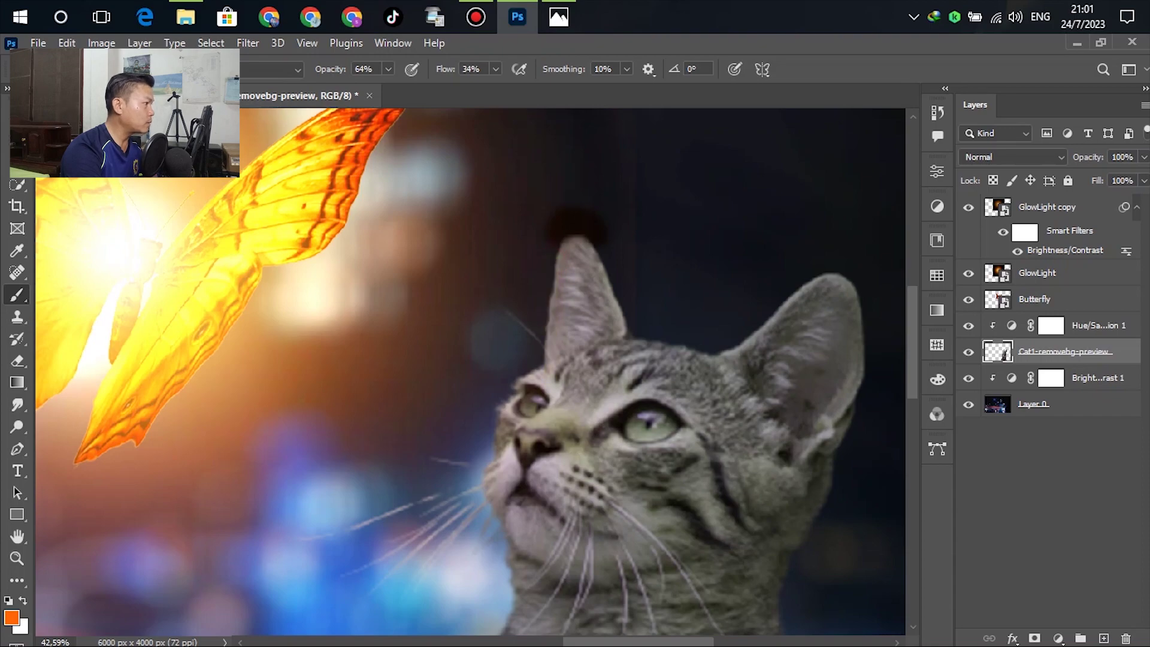
Lower the brush opacity to 22% and paint a faint orange rim on the edges of the ear farther from the butterfly.
left_click(389, 69)
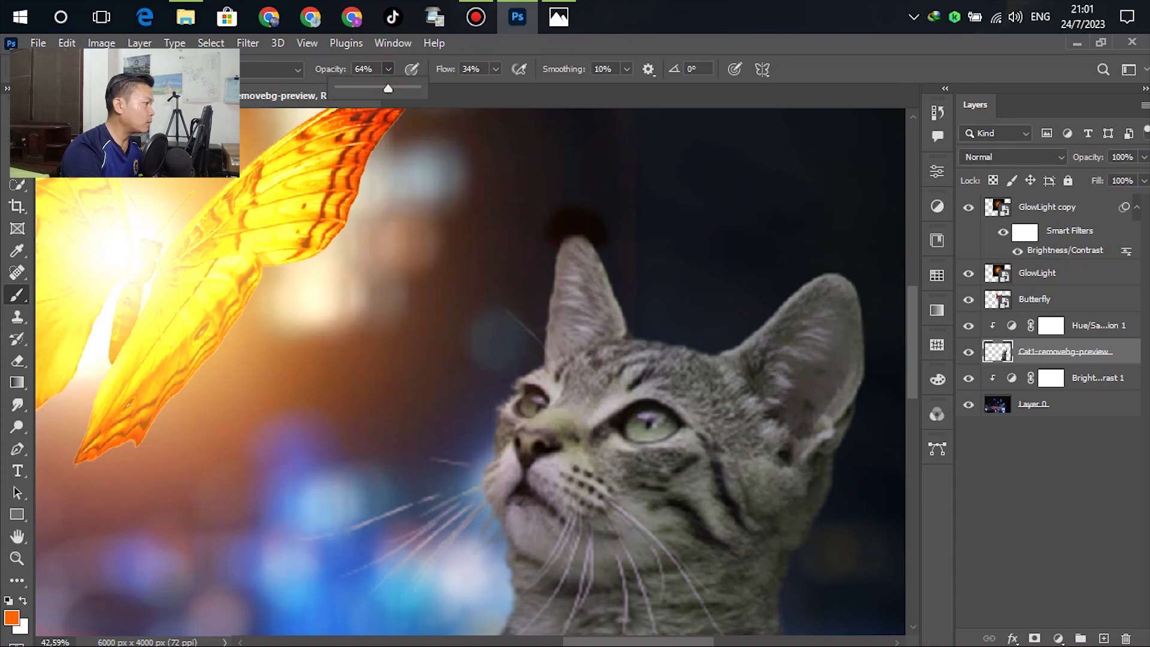
left_click_drag(388, 88, 354, 88)
left_click(823, 289)
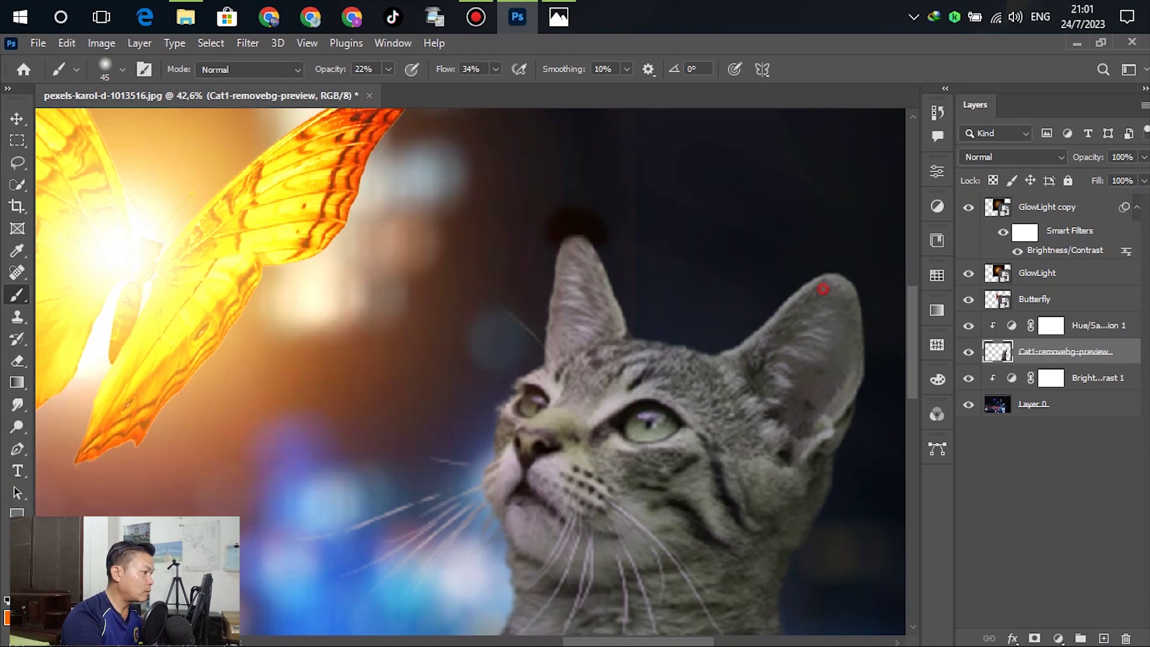
mouse_move(748, 351)
left_mouse_down()
mouse_move(772, 313)
mouse_move(838, 292)
mouse_move(868, 326)
mouse_move(842, 380)
left_mouse_up()
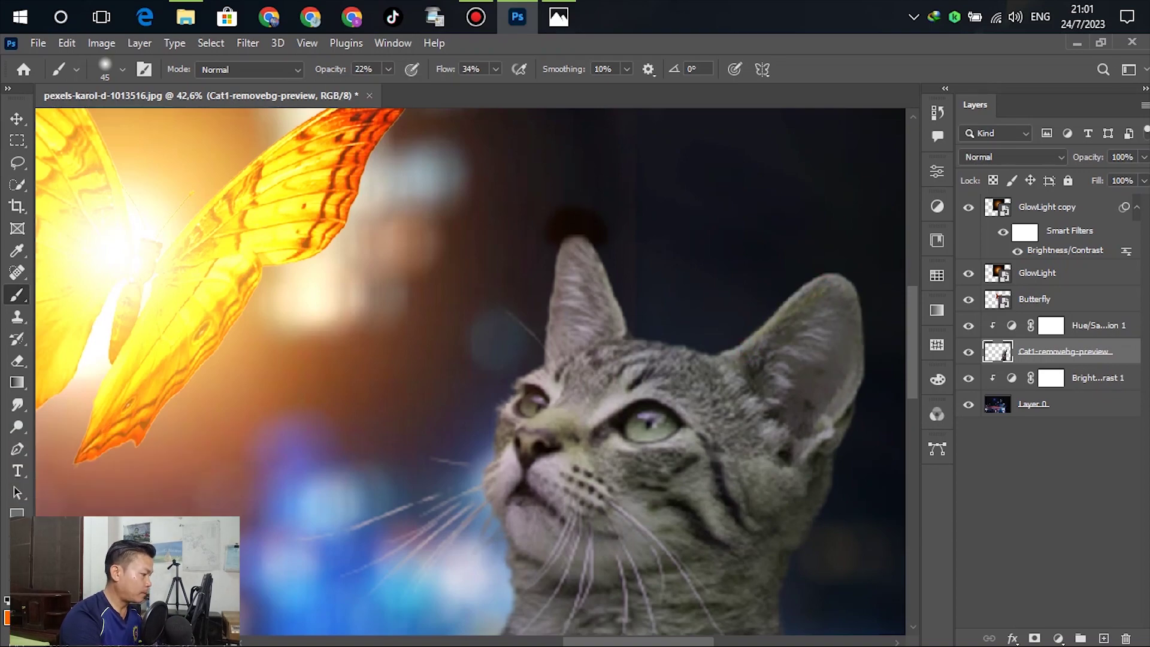
Enlarge the brush to 60 and strengthen the orange glow down the outer edge of the ear farther from the butterfly.
scroll(838, 392, "up", 5)
scroll(489, 435, "down", 3)
key("bracketright")
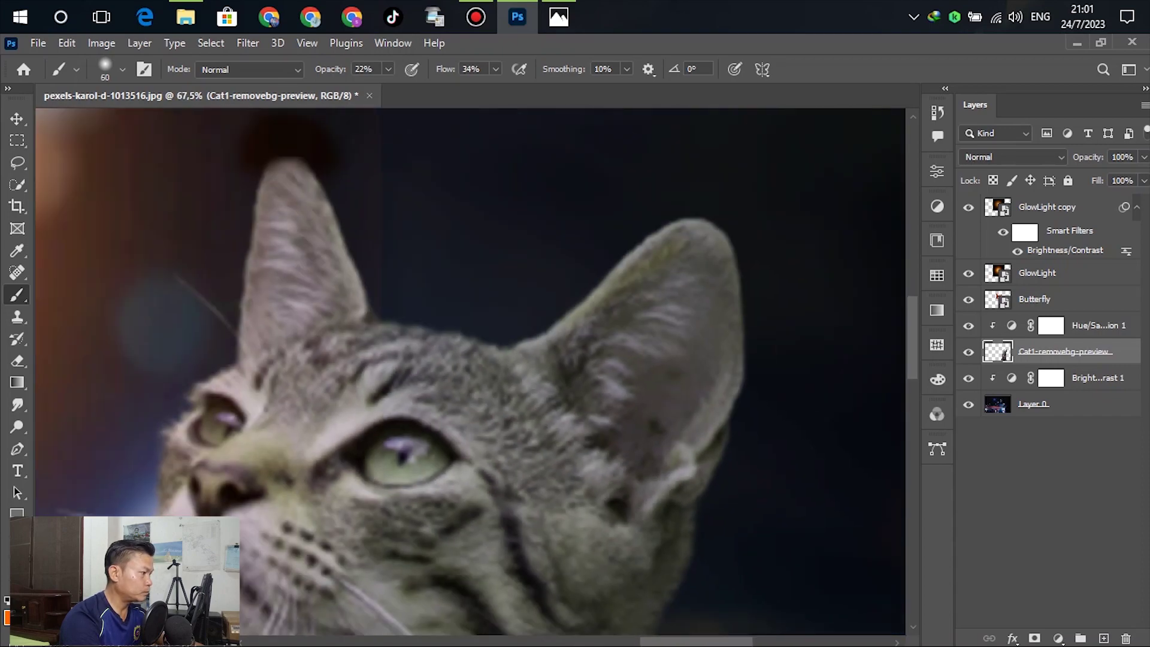
mouse_move(735, 251)
left_mouse_down()
mouse_move(739, 306)
mouse_move(718, 398)
mouse_move(695, 440)
left_mouse_up()
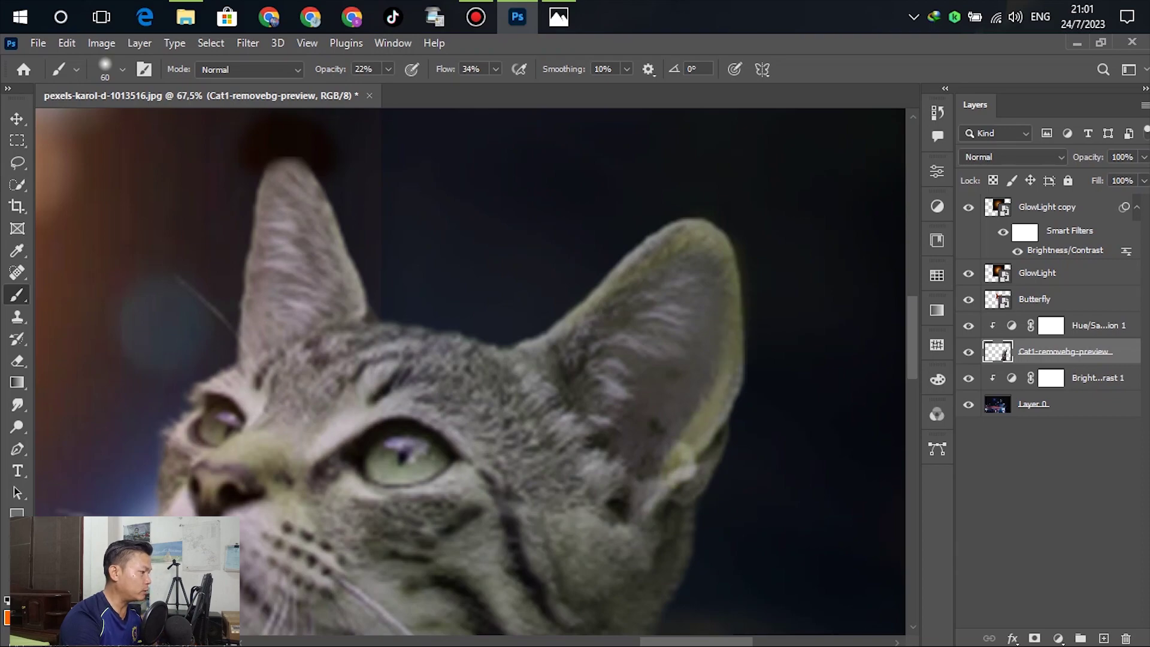
Dab a faint orange reflection into both of the cat's eyes.
scroll(719, 401, "down", 1)
scroll(461, 440, "up", 3)
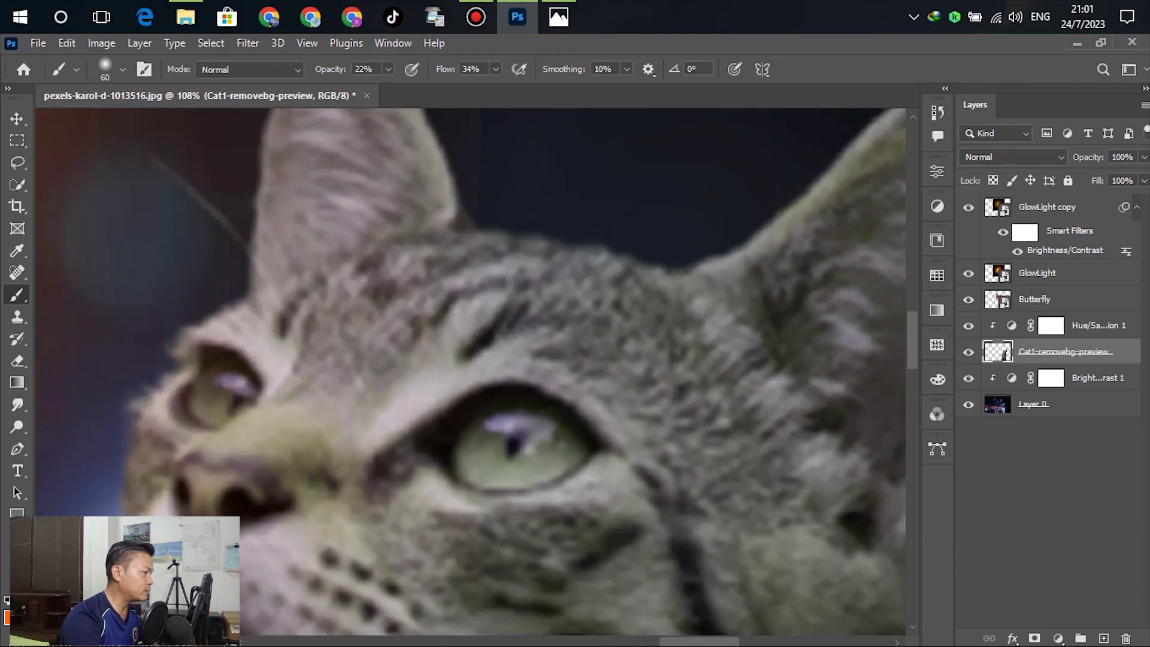
left_click(511, 447)
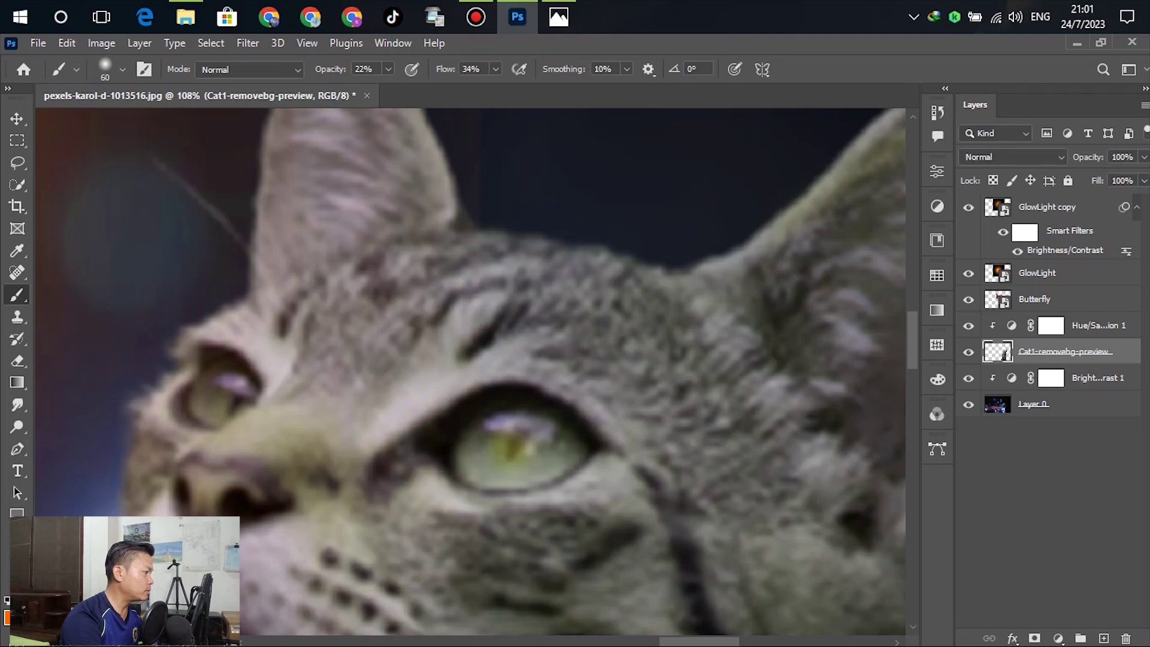
left_click(215, 395)
scroll(659, 365, "down", 3)
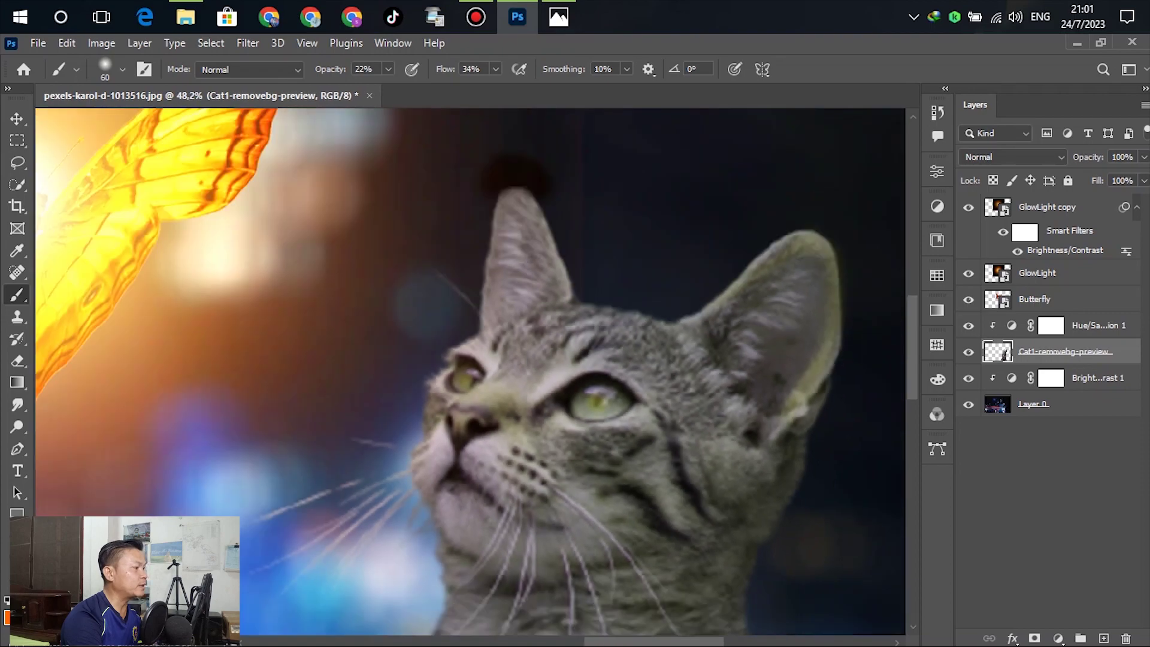
scroll(677, 342, "down", 2)
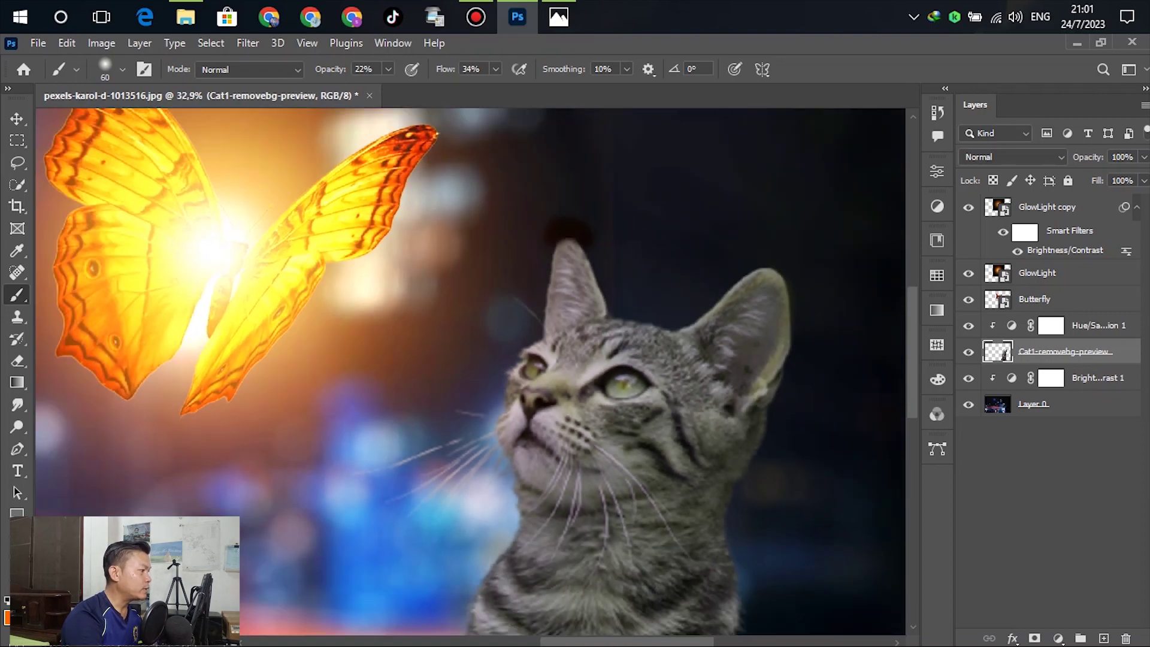
Brush a faint orange tint inside the ear farther from the butterfly.
scroll(470, 372, "down", 1)
left_click_drag(759, 322, 753, 293)
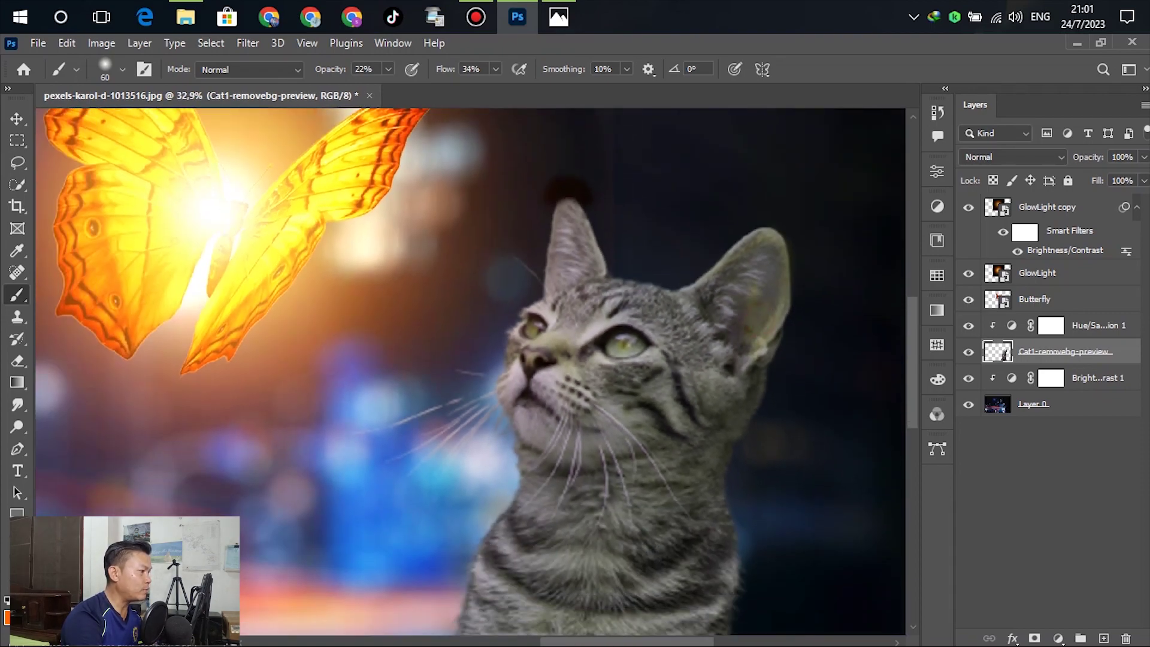
scroll(659, 409, "down", 2)
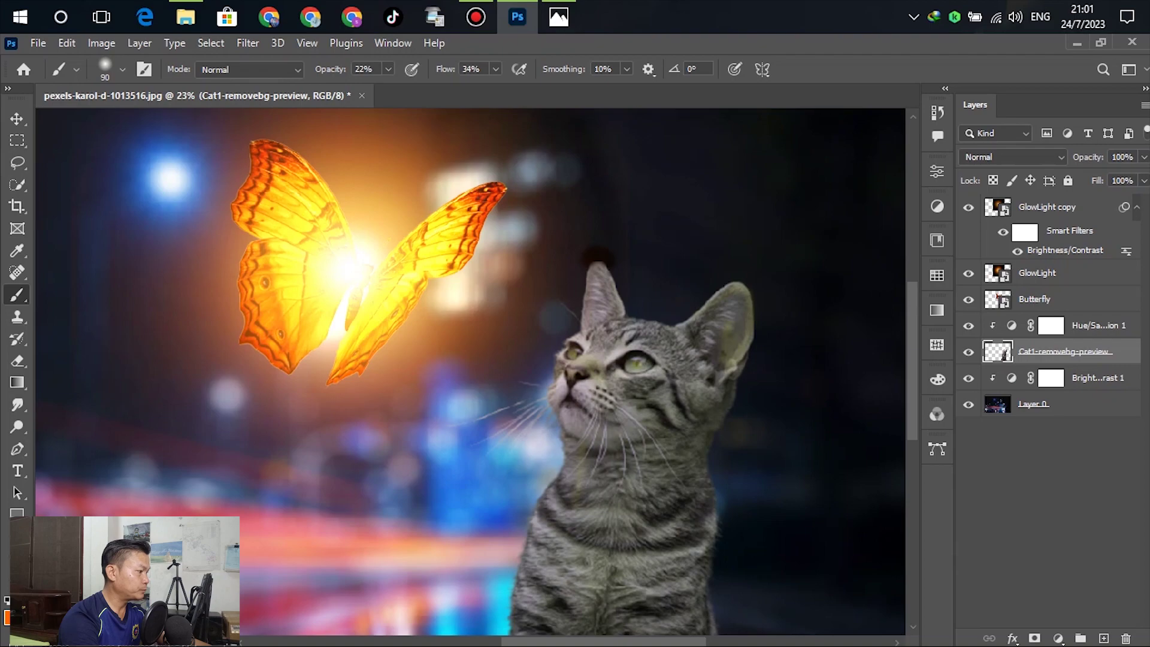
Enlarge the brush to 400 and paint a soft orange glow over the cat's neck, face and the ear nearest the butterfly.
key("bracketright")
key("bracketright")
key("bracketright")
key("bracketright")
key("bracketright")
key("bracketright")
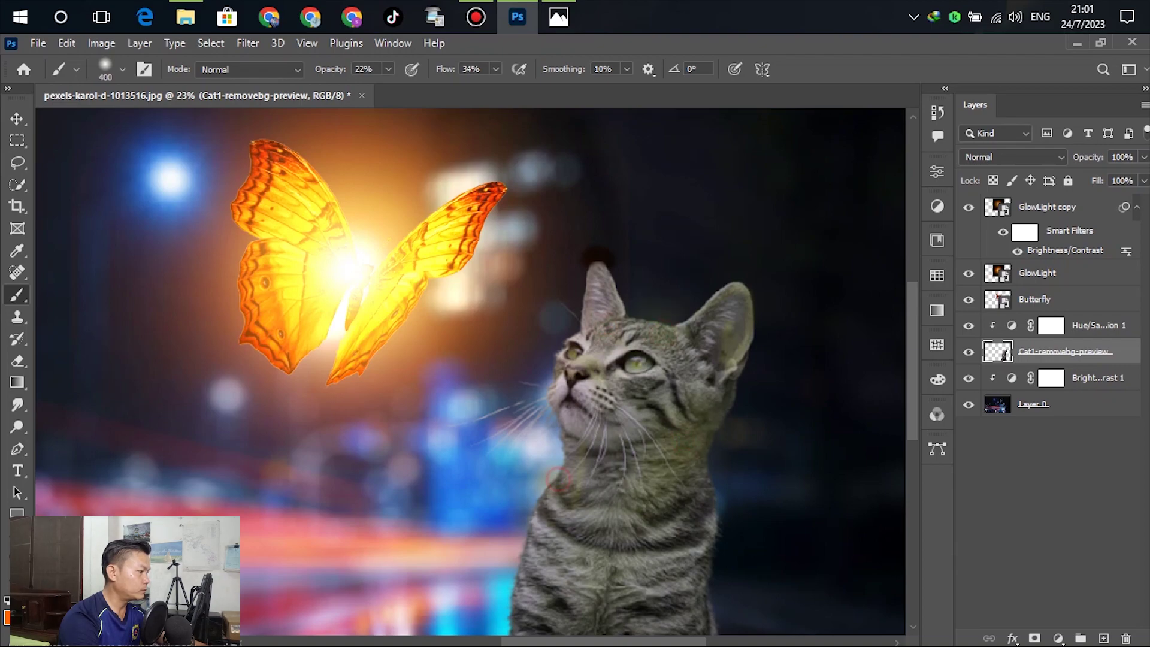
mouse_move(559, 479)
left_mouse_down()
mouse_move(545, 507)
mouse_move(508, 517)
mouse_move(591, 452)
mouse_move(589, 500)
left_mouse_up()
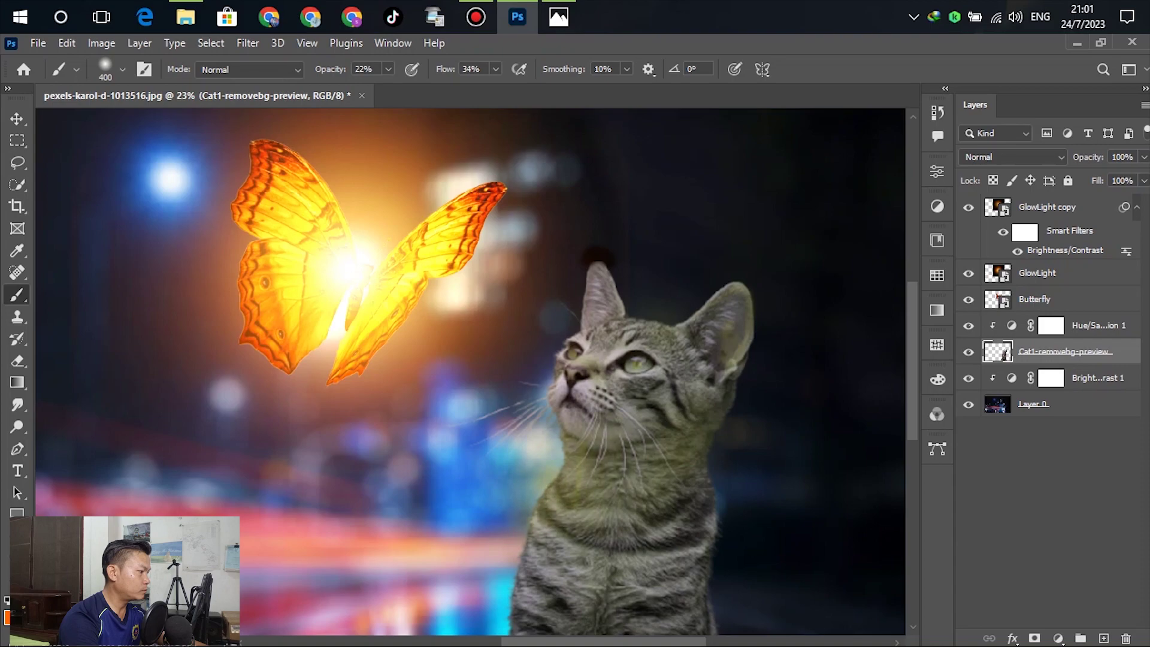
mouse_move(575, 407)
left_mouse_down()
mouse_move(558, 358)
mouse_move(647, 358)
mouse_move(651, 393)
left_mouse_up()
left_click_drag(580, 302, 581, 279)
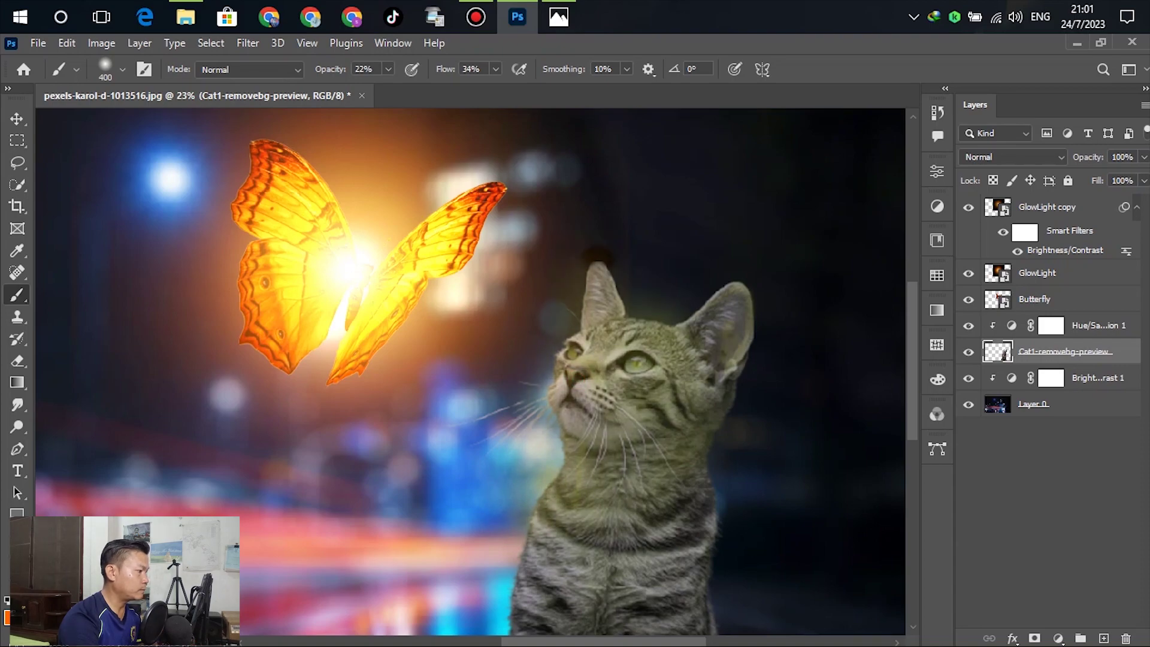
Paint the soft orange glow up the side of the cat's body facing the butterfly.
scroll(699, 347, "down", 3)
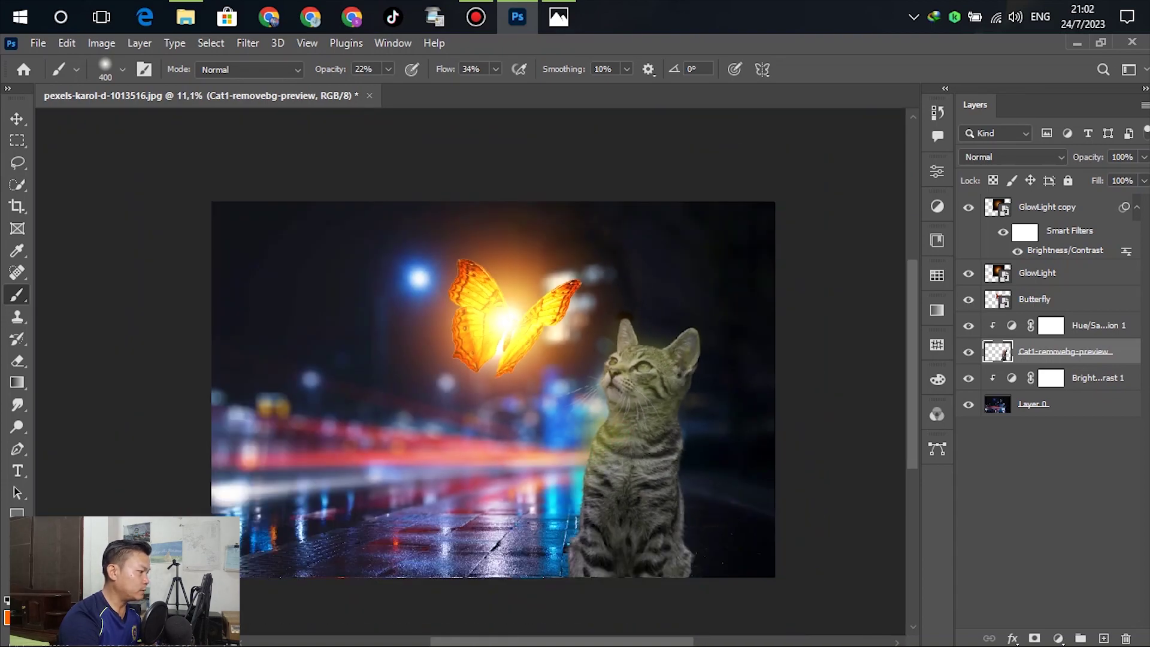
left_click_drag(572, 545, 616, 450)
scroll(680, 448, "down", 1)
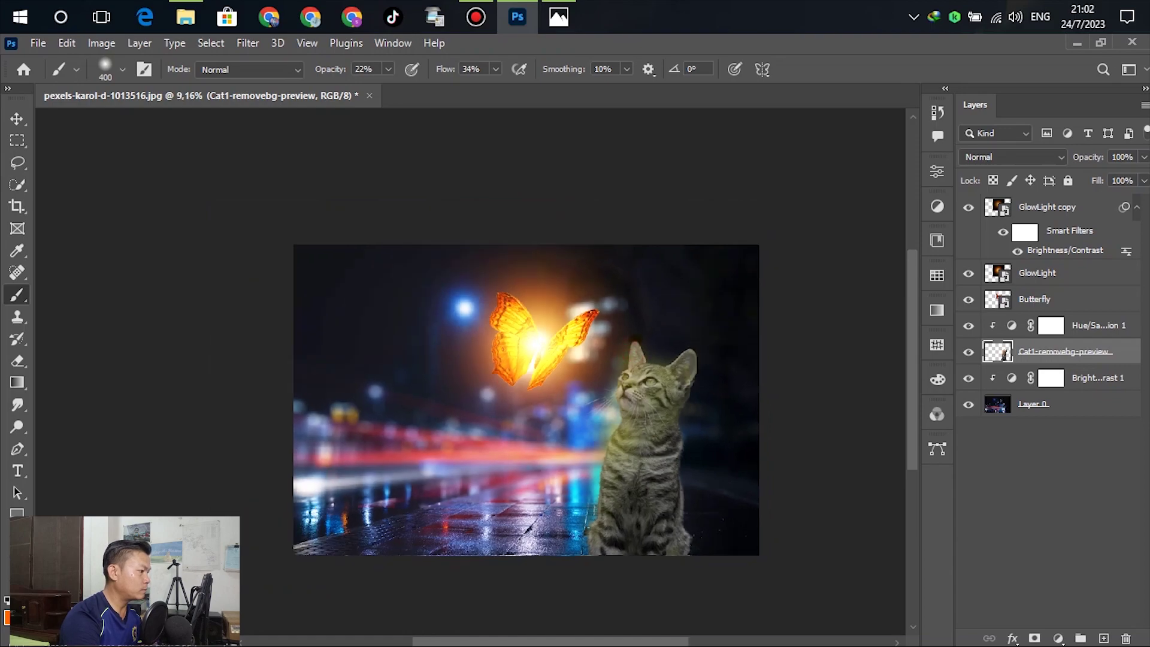
Shrink the brush and strengthen the orange reflection in the cat's larger eye with repeated dabs.
scroll(652, 381, "up", 10)
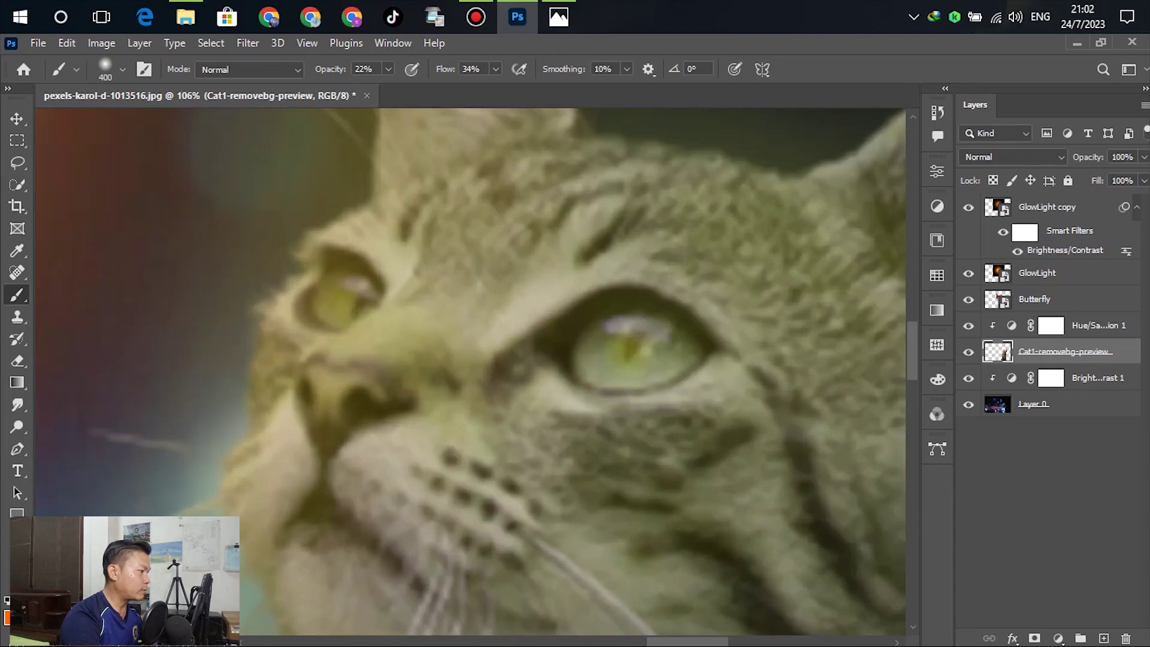
key("bracketleft")
key("bracketleft")
key("bracketleft")
key("bracketleft")
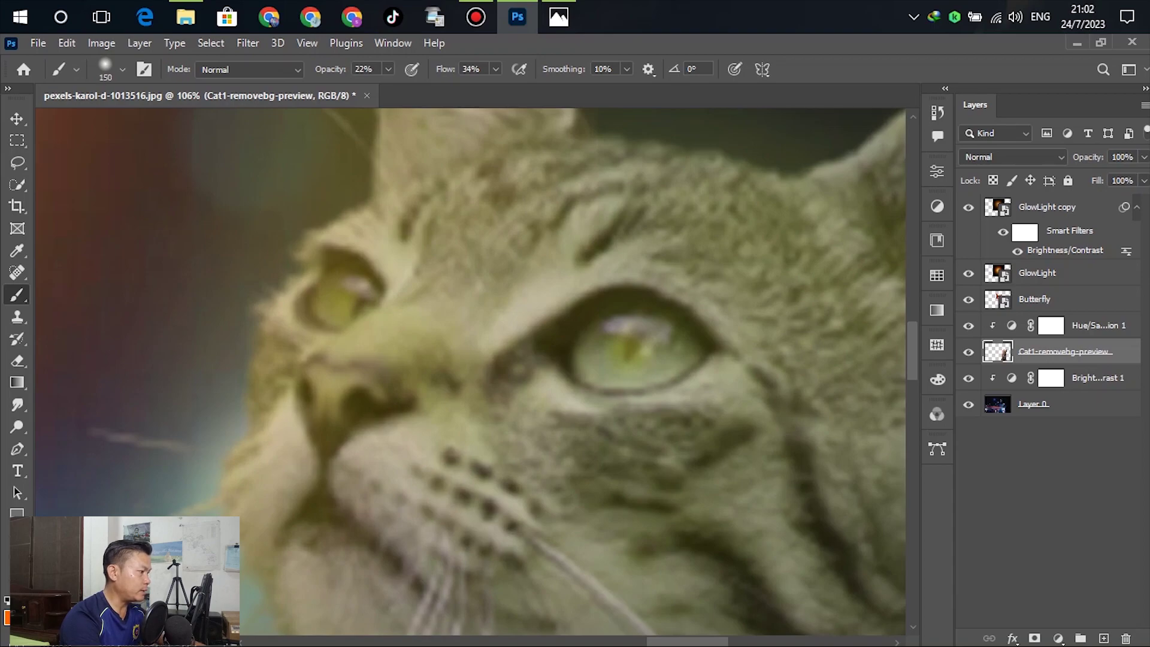
left_click(630, 345)
left_click(630, 345)
left_click(630, 345)
Reduce the brush to 45 and deepen the orange reflection in the cat's smaller eye.
key("bracketleft")
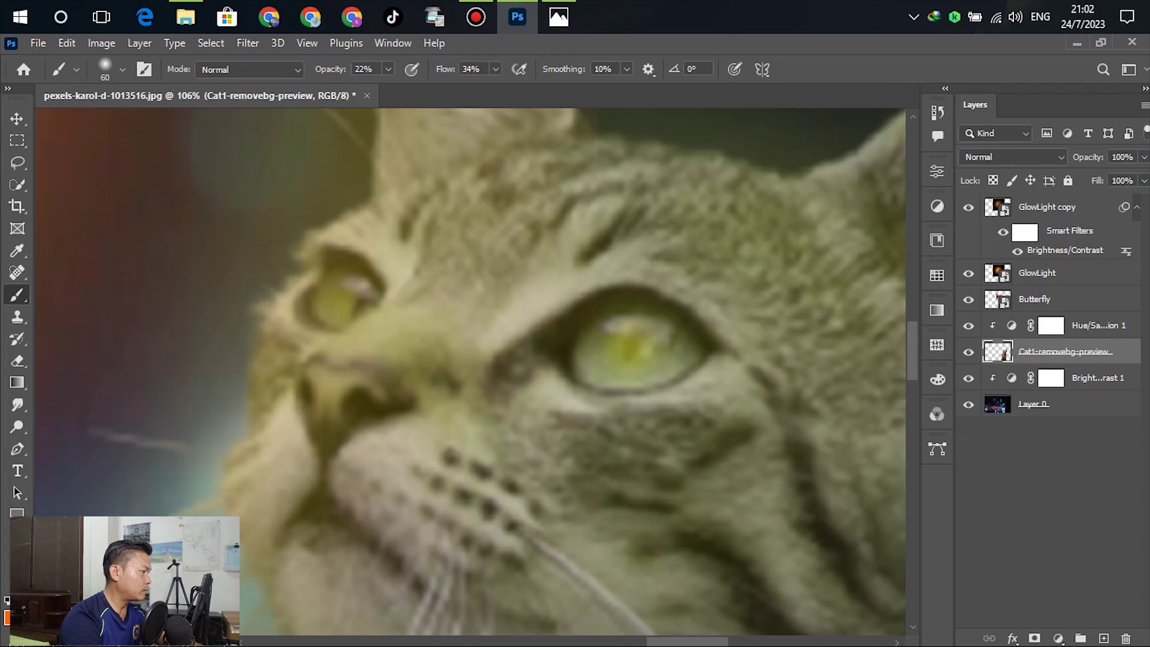
key("bracketleft")
key("bracketleft")
left_click(334, 295)
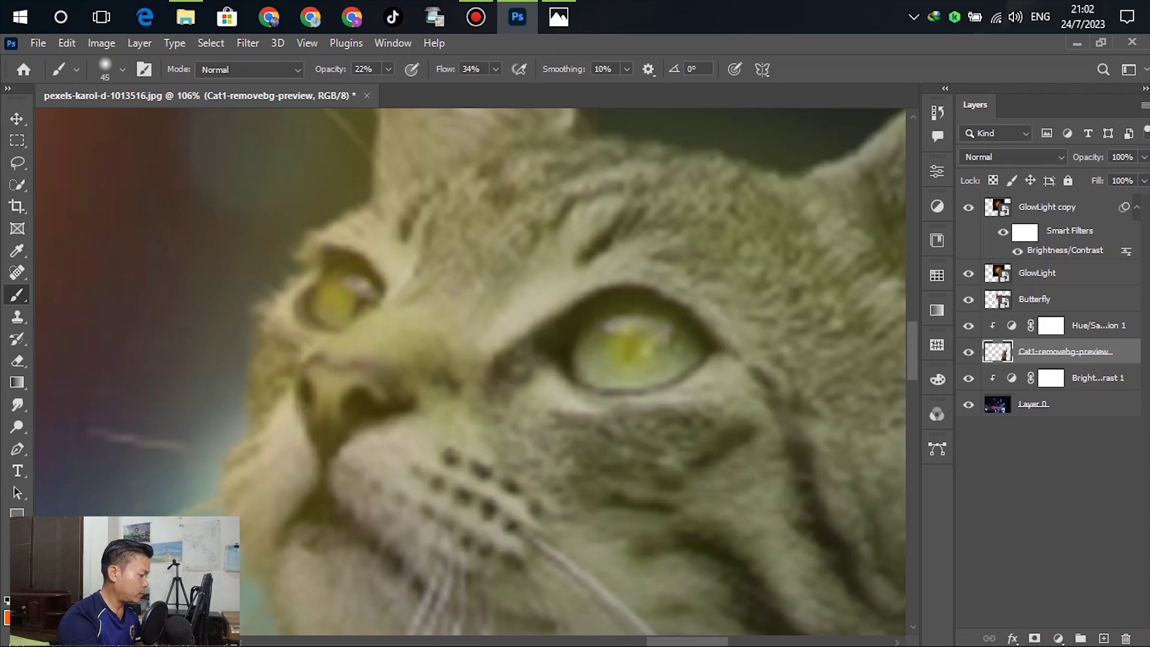
Enlarge the brush to 600 and paint a broad orange glow down the cat's chest and front.
scroll(556, 365, "down", 5)
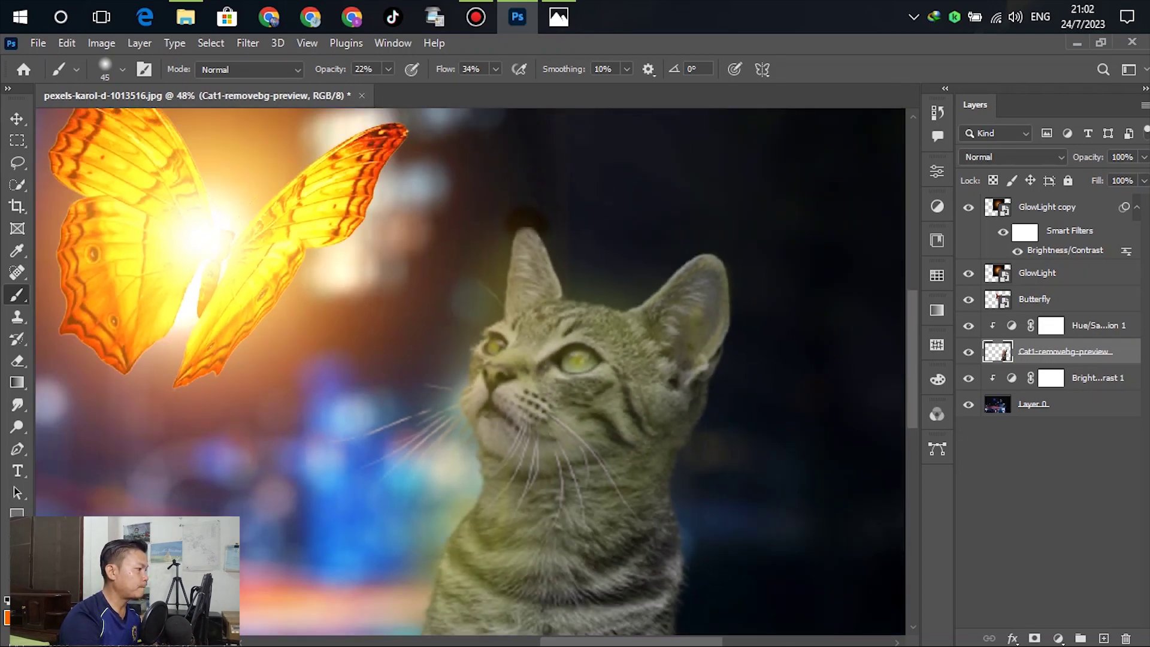
scroll(536, 368, "down", 3)
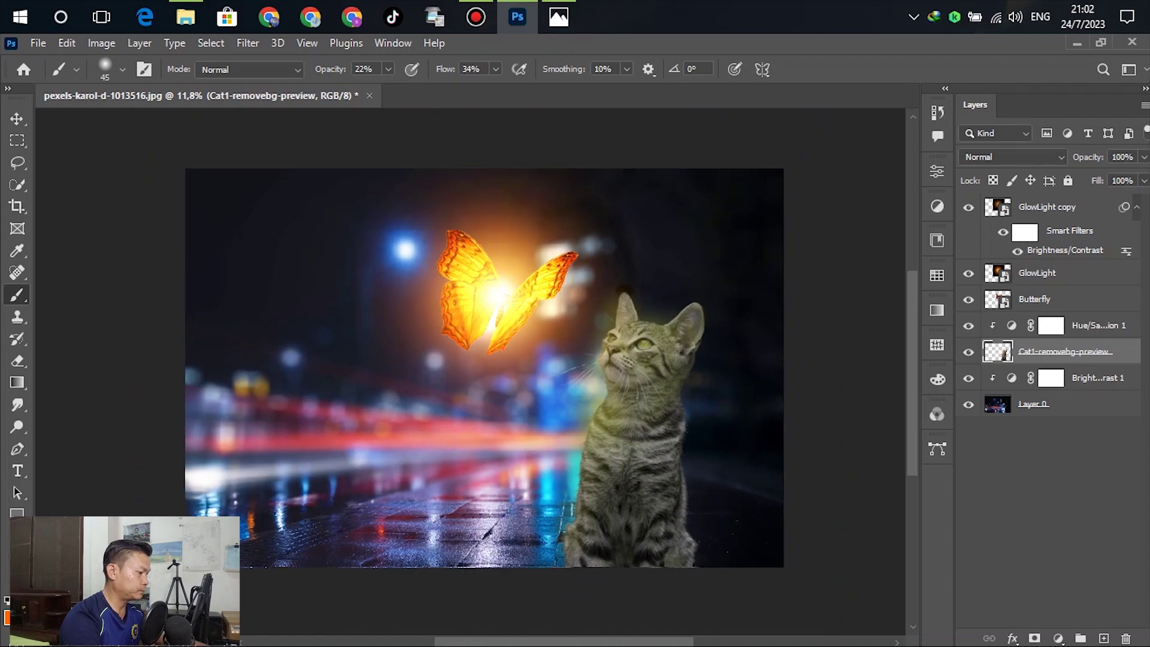
key("bracketright")
key("bracketright")
key("bracketright")
key("bracketright")
key("bracketright")
key("bracketright")
key("bracketright")
key("bracketright")
key("bracketright")
key("bracketright")
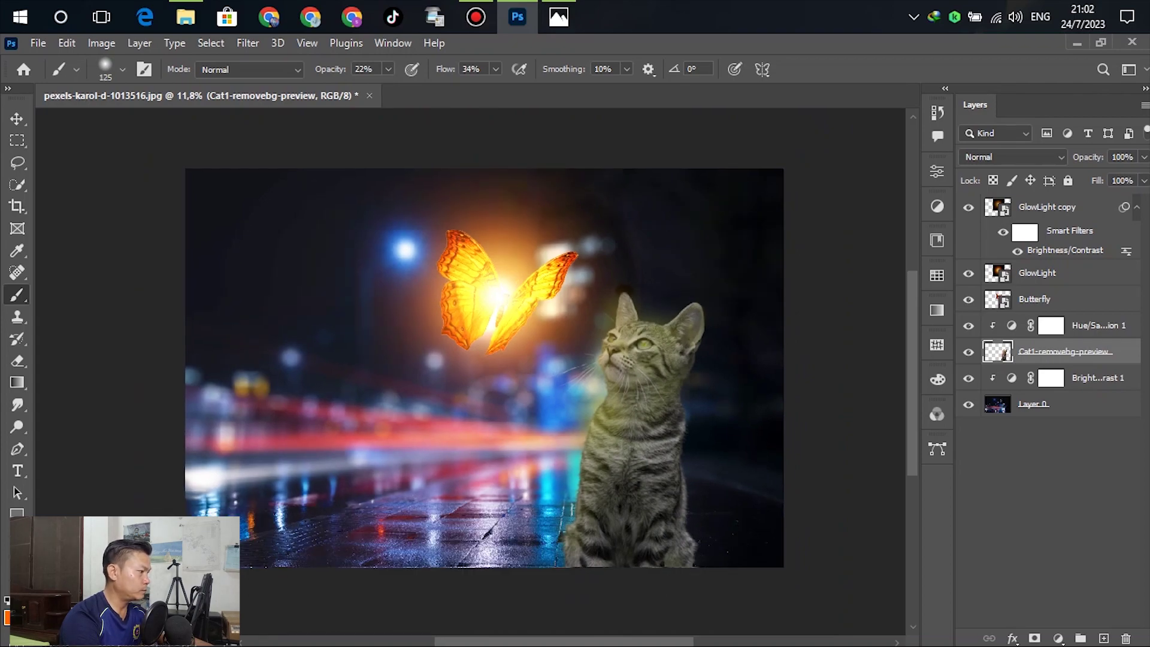
mouse_move(562, 384)
left_mouse_down()
mouse_move(539, 358)
mouse_move(543, 337)
mouse_move(580, 336)
mouse_move(510, 366)
mouse_move(533, 417)
mouse_move(599, 484)
mouse_move(605, 539)
mouse_move(627, 481)
left_mouse_up()
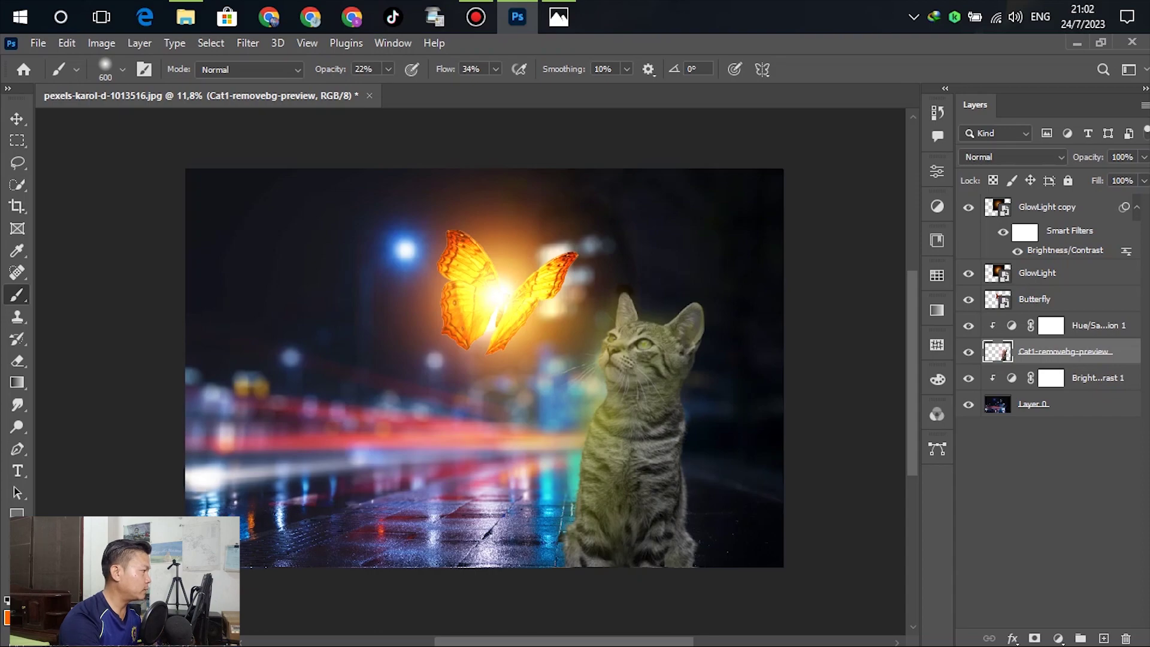
Deselect the cat layer and place the Particle image from the Cat folder into the composition.
key("v")
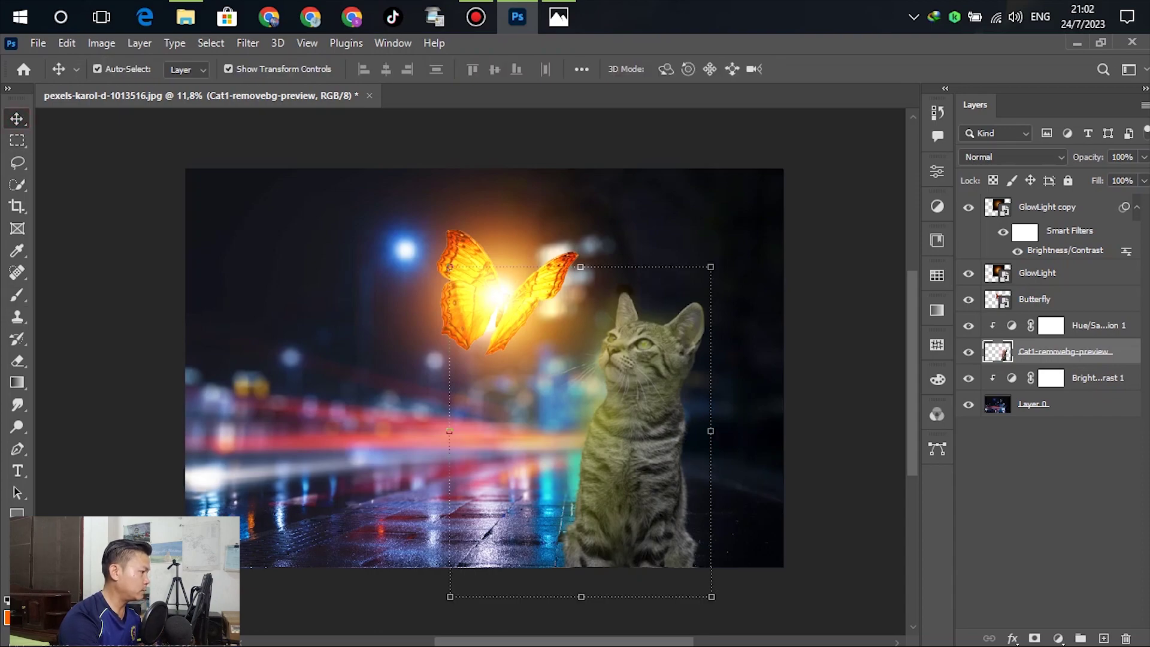
left_click(129, 330)
key("ctrl+minus")
left_click(97, 69)
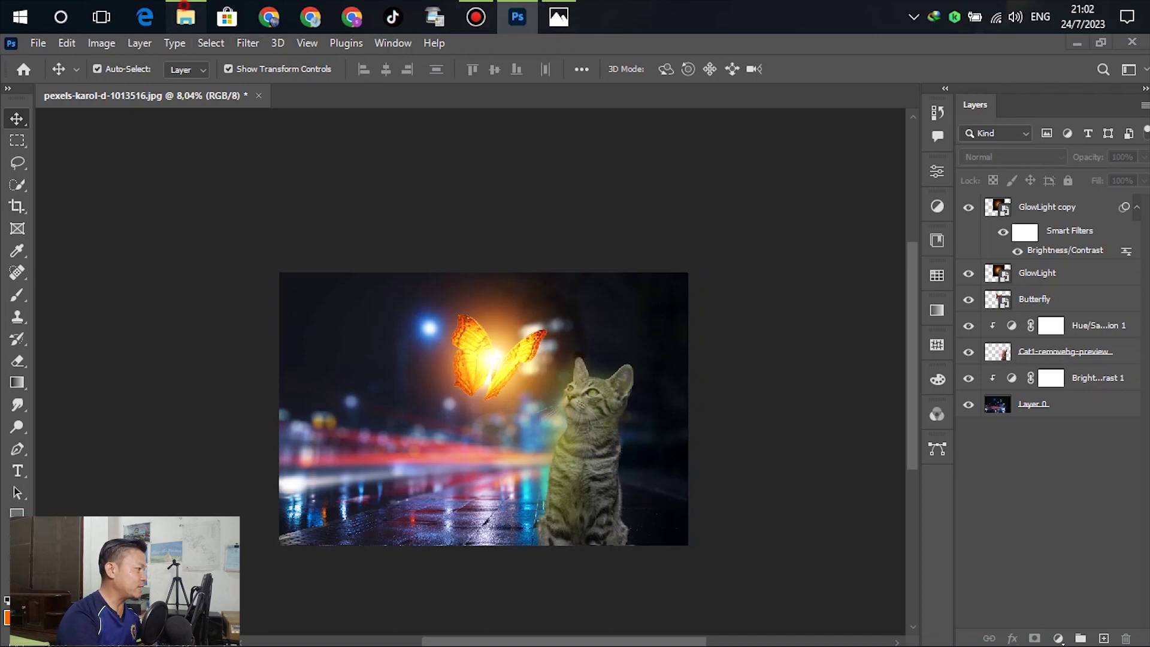
left_click(185, 17)
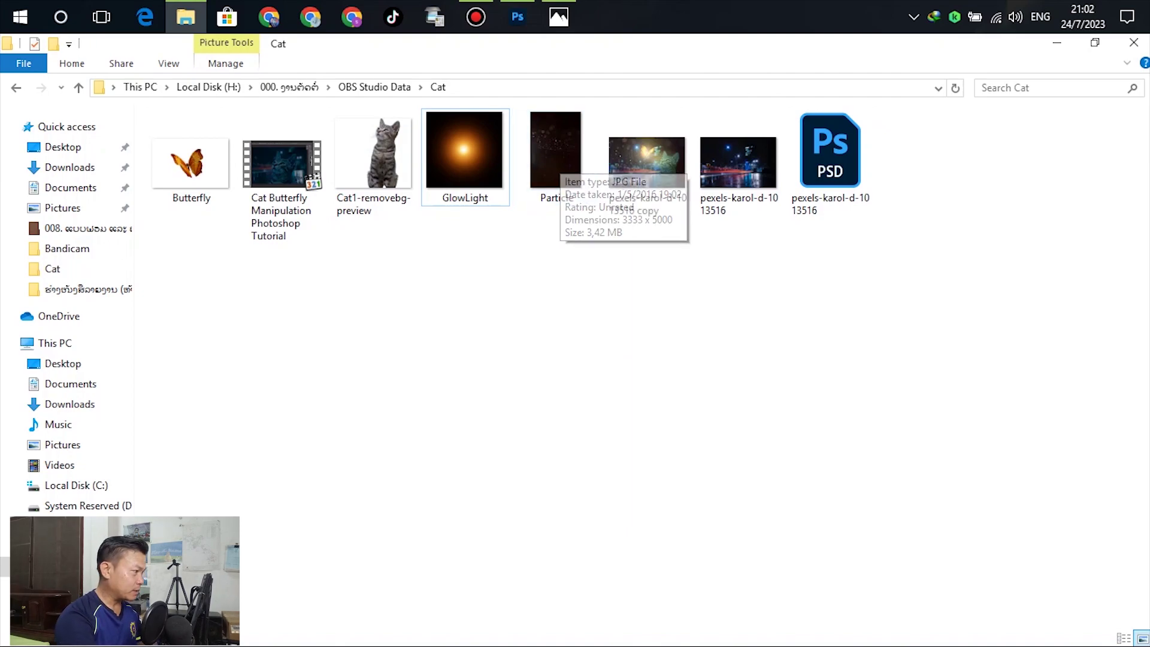
left_click_drag(554, 150, 377, 473)
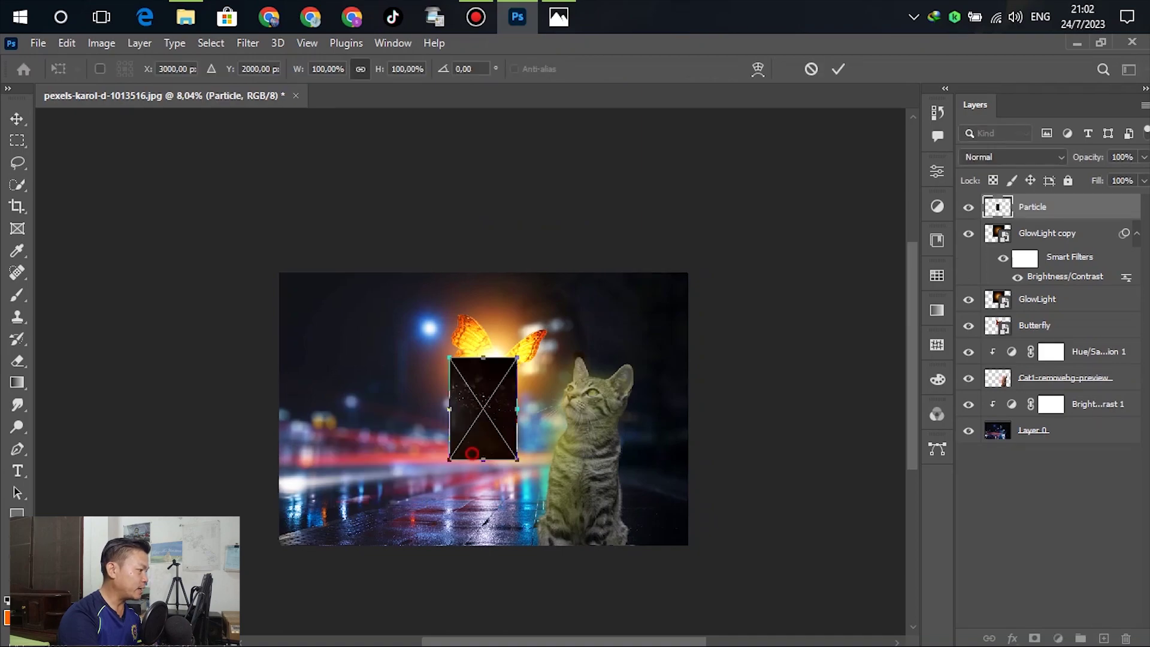
Scale the Particle image to 647.88% and centre it horizontally so it covers the whole canvas.
left_click_drag(483, 409, 709, 508)
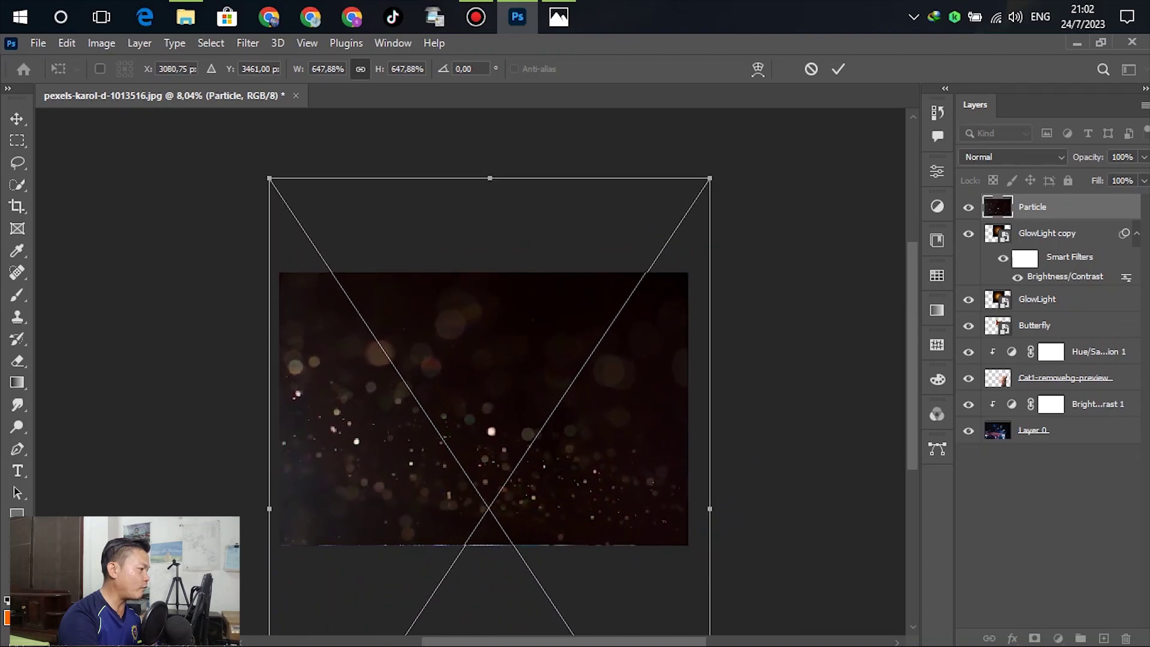
left_click_drag(589, 411, 593, 378)
left_click_drag(593, 452, 584, 457)
left_click(836, 68)
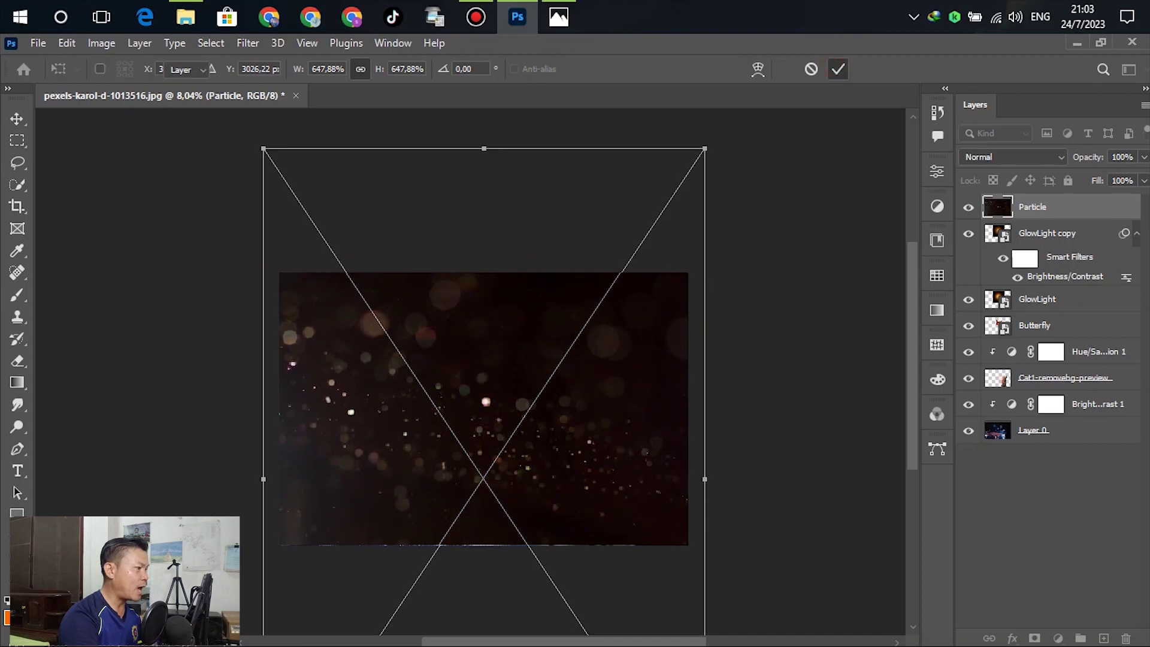
key("Return")
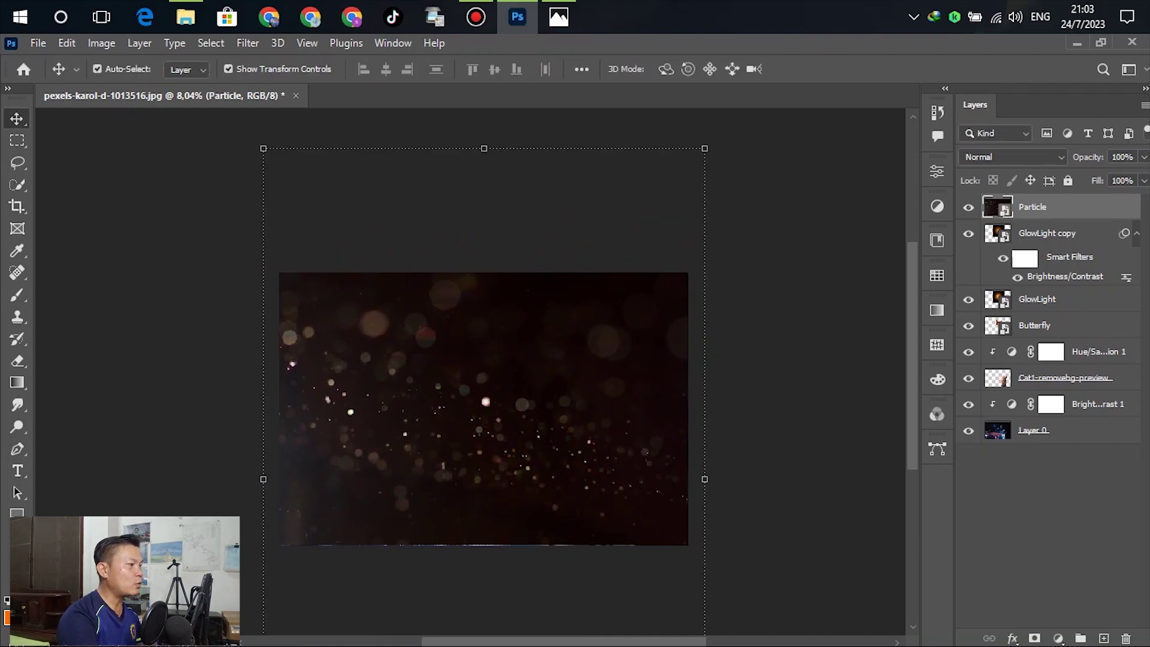
Set the Particle layer's blending mode to Screen and inspect the overlay on the composition.
left_click(1042, 156)
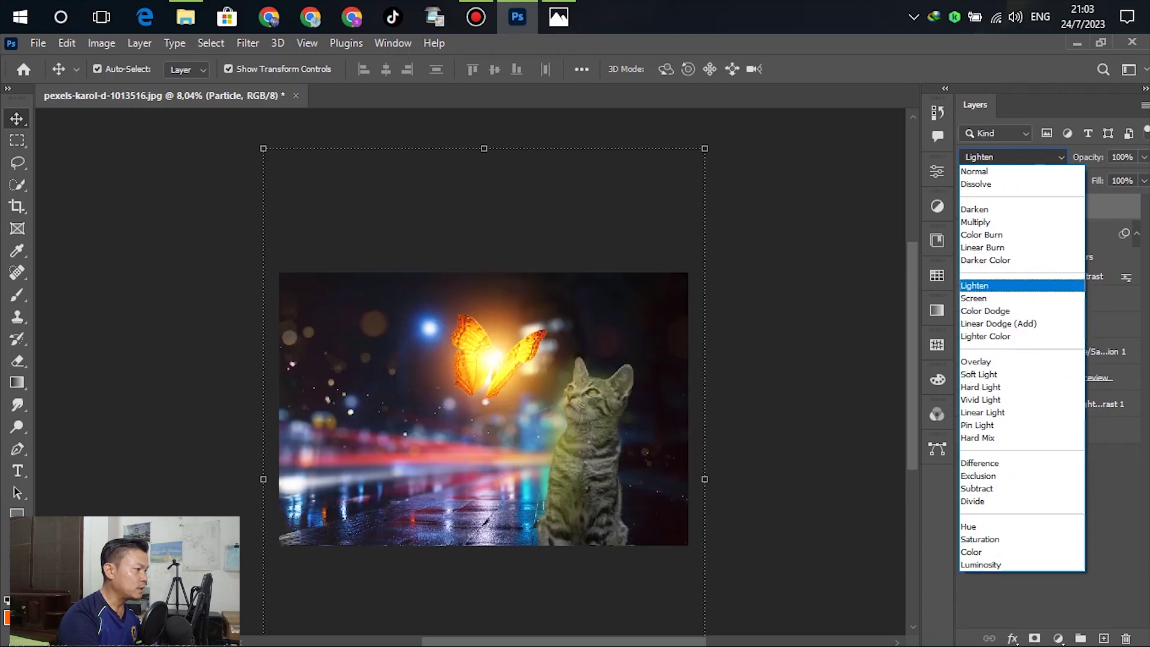
left_click(972, 297)
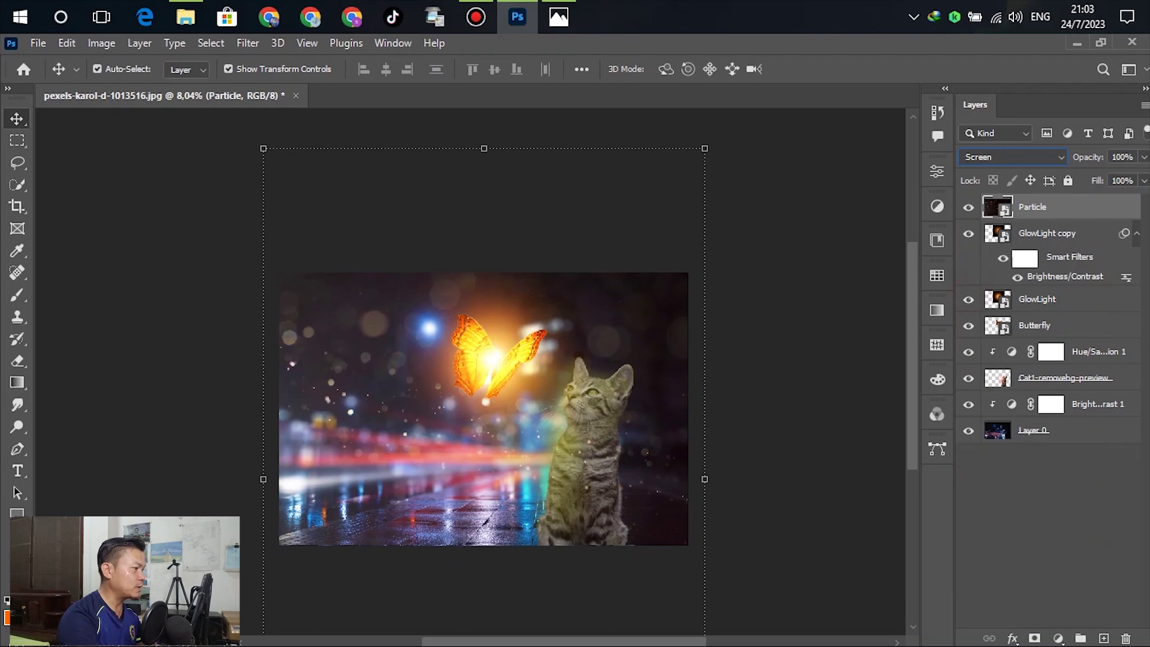
left_click(771, 288)
scroll(530, 386, "up", 7)
scroll(703, 202, "down", 5)
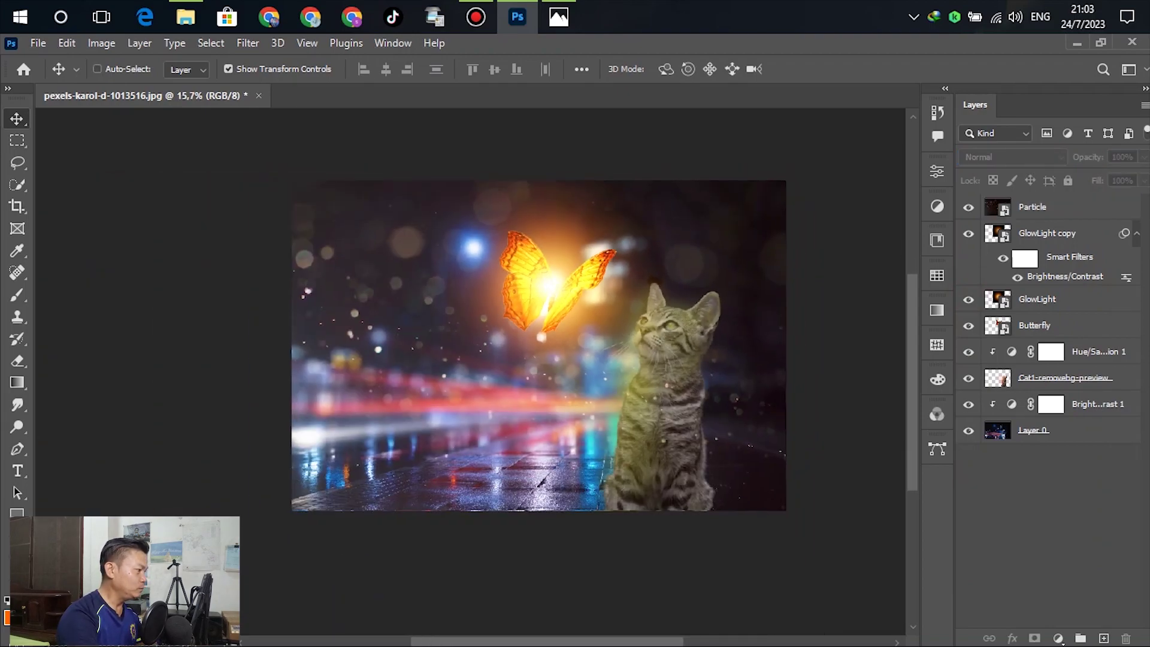
scroll(599, 285, "up", 3)
Select the Particle layer, activate the Brush tool and rasterize the layer.
left_click(1041, 207)
scroll(429, 166, "down", 1)
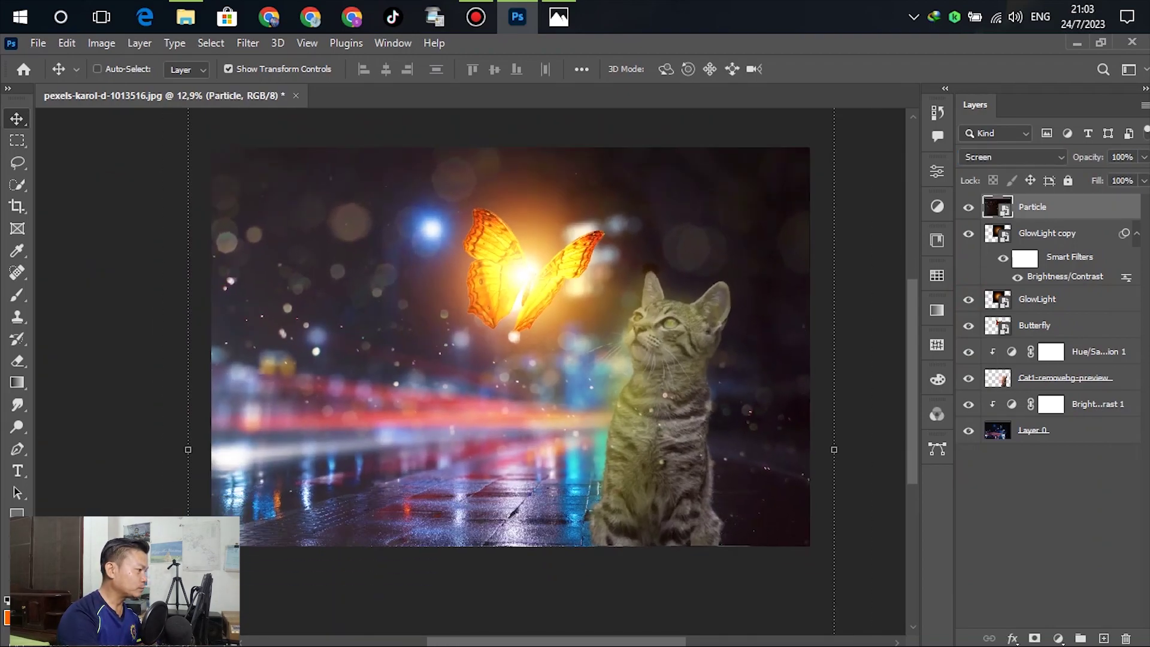
scroll(510, 346, "down", 3)
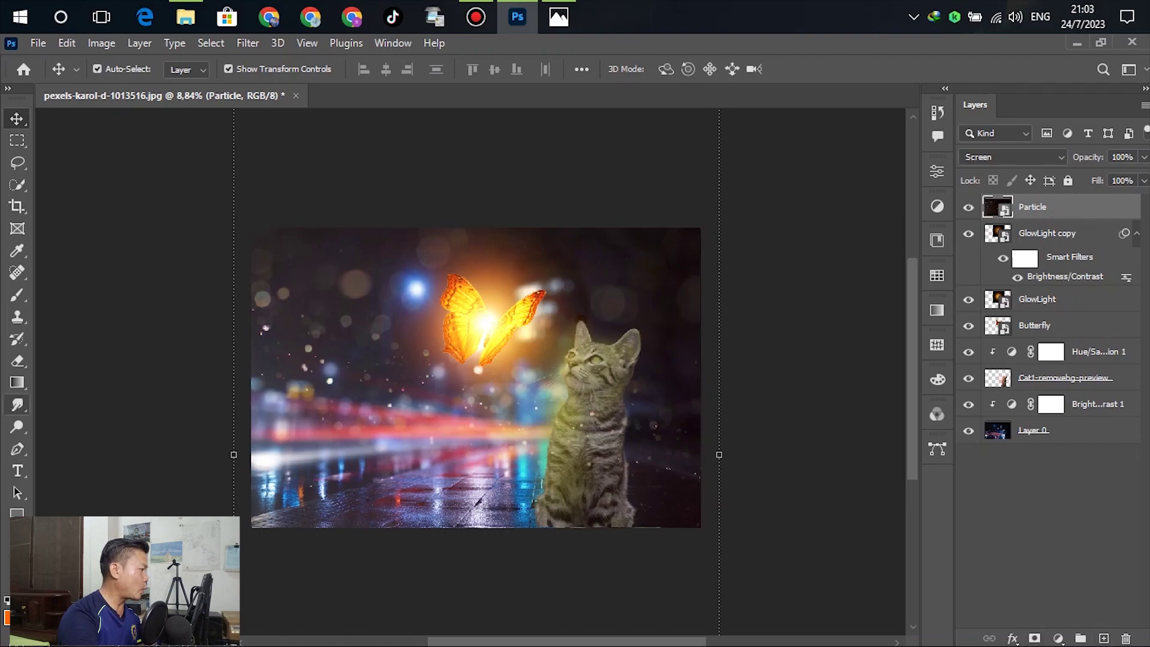
left_click(18, 295)
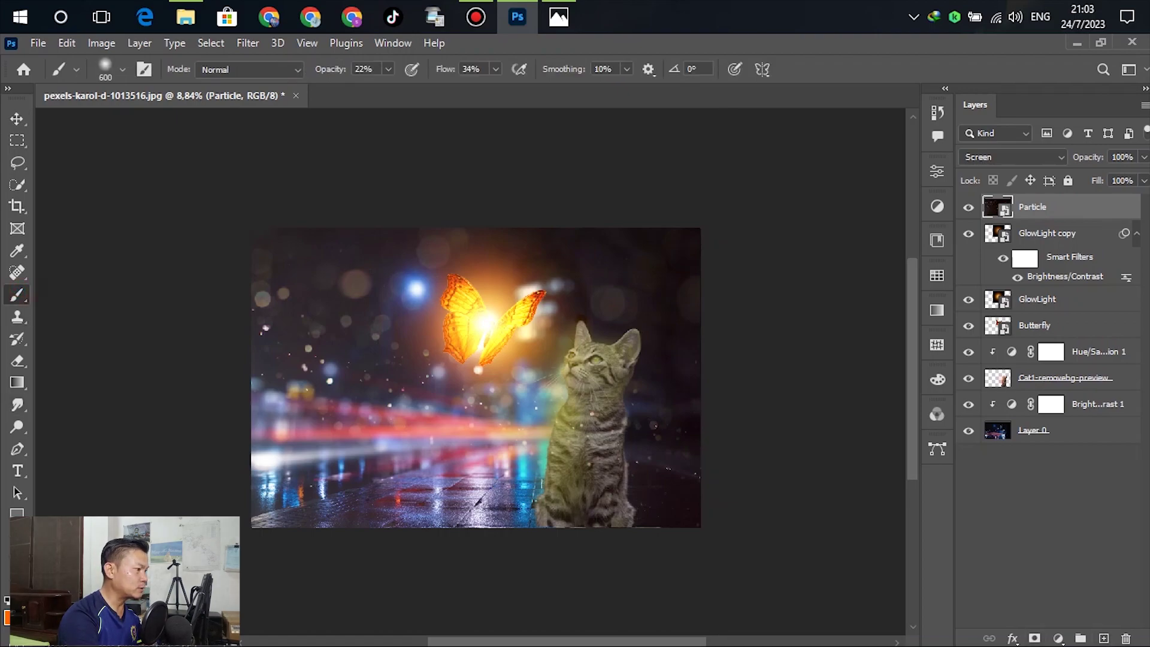
right_click(1036, 213)
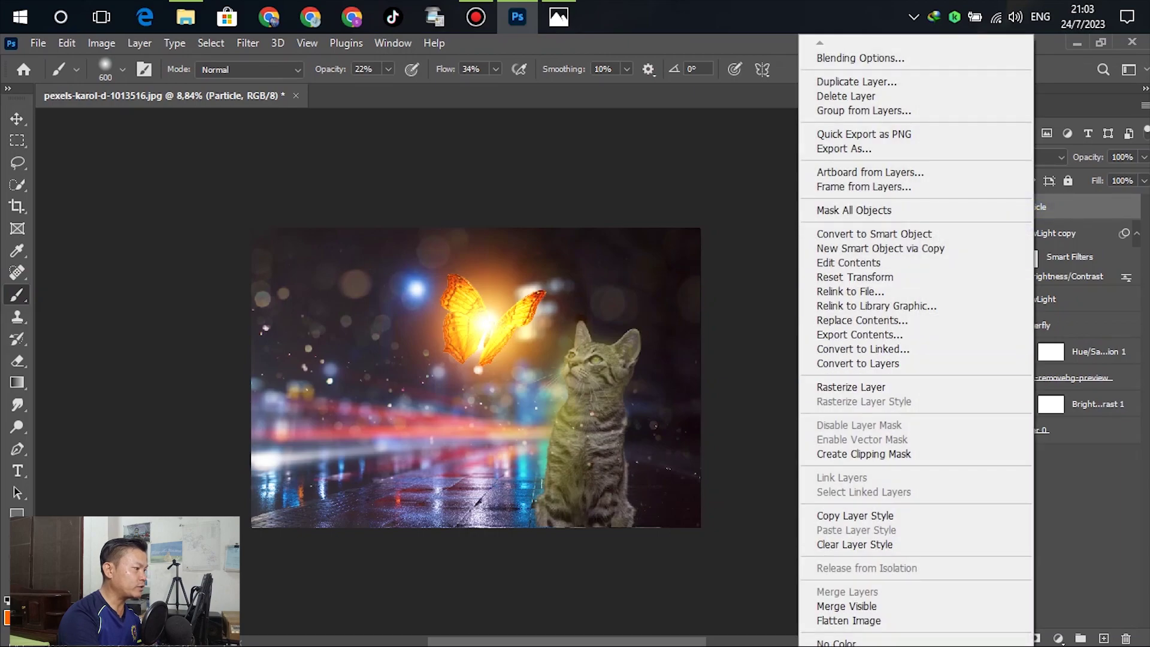
left_click(851, 388)
scroll(504, 253, "up", 5)
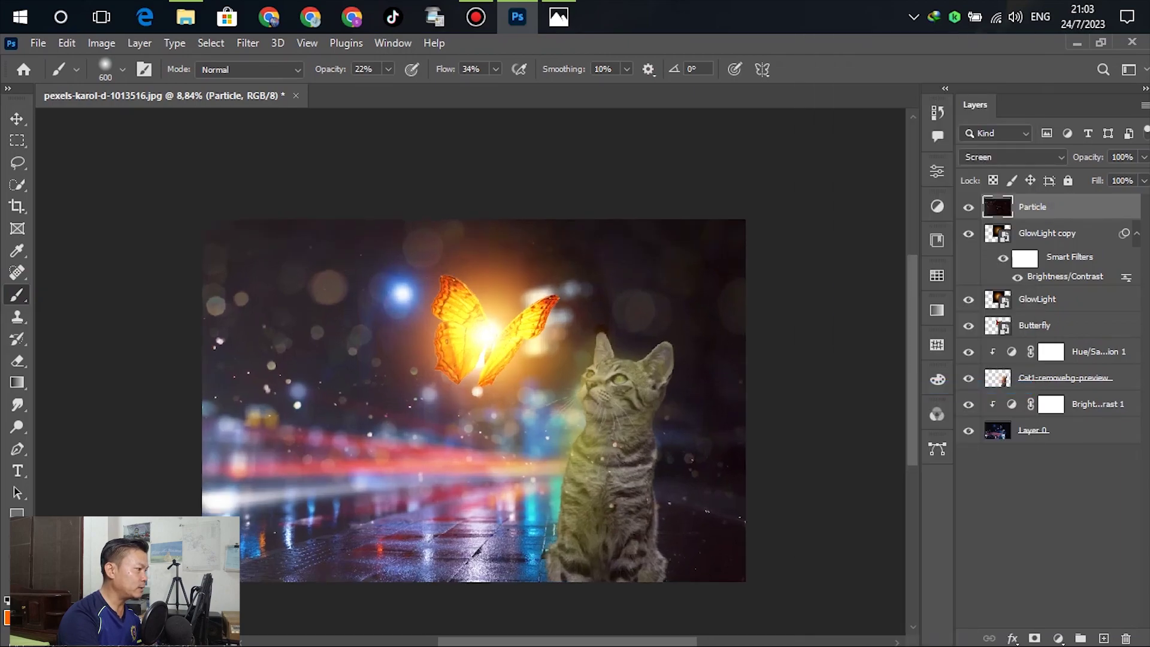
left_click_drag(691, 242, 455, 204)
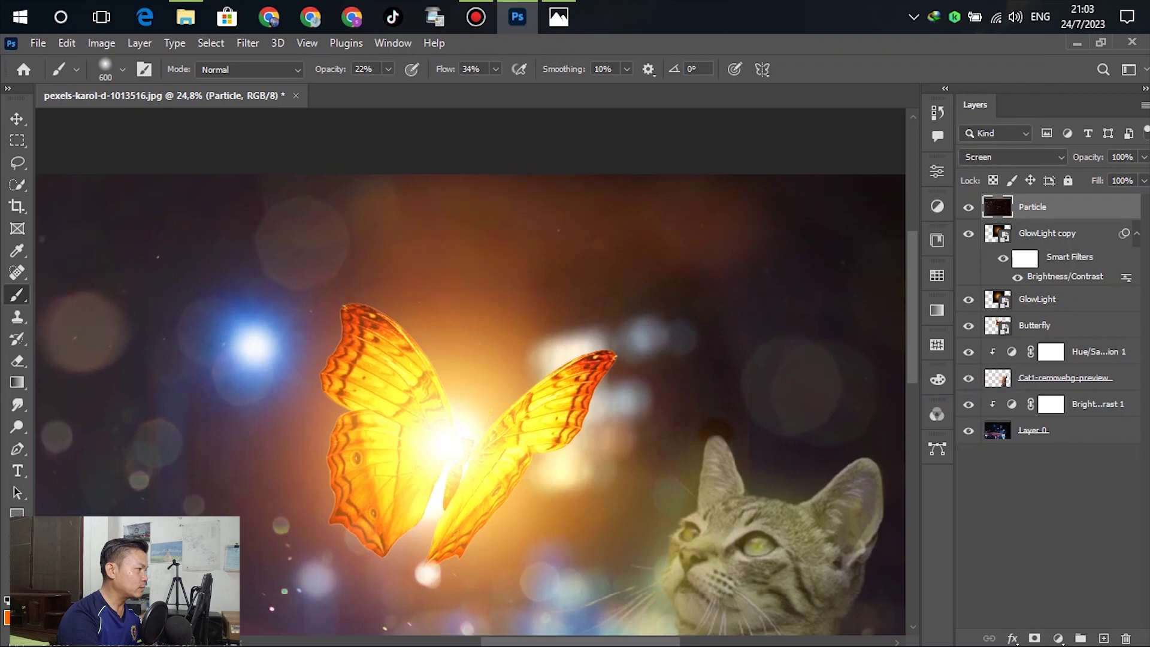
scroll(611, 253, "down", 4)
key("ctrl+z")
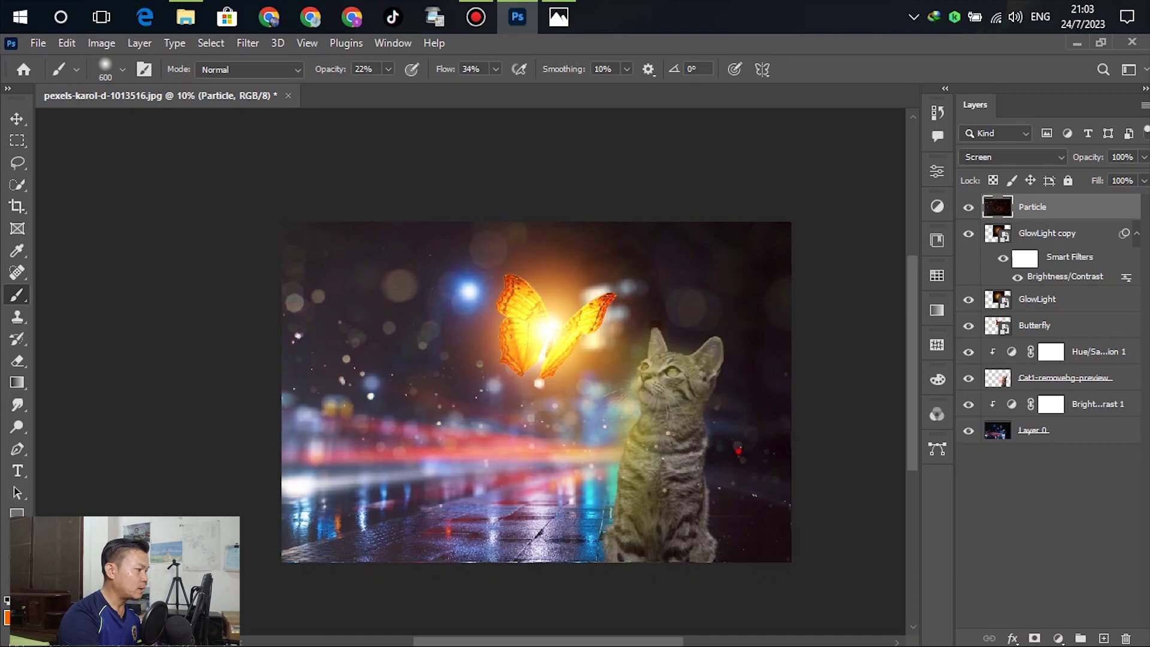
left_click_drag(738, 450, 759, 428)
key("ctrl+z")
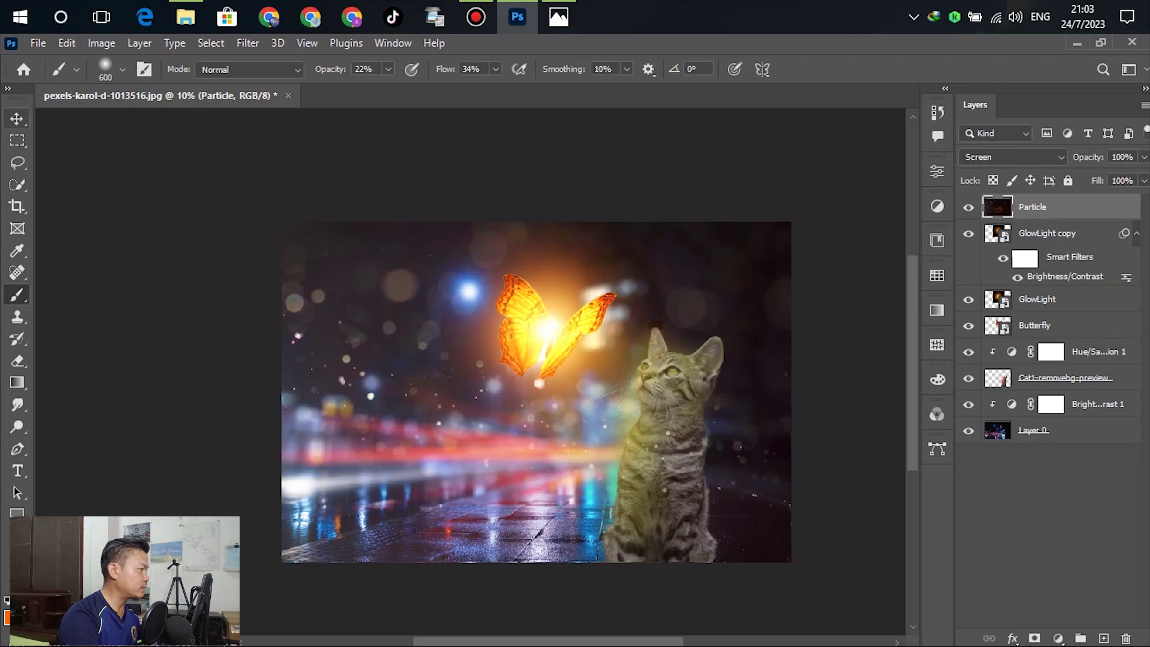
Activate the Move tool, deselect the Particle layer and review the whole composition.
left_click(20, 116)
left_click(225, 293)
scroll(576, 474, "down", 4)
scroll(613, 389, "up", 5)
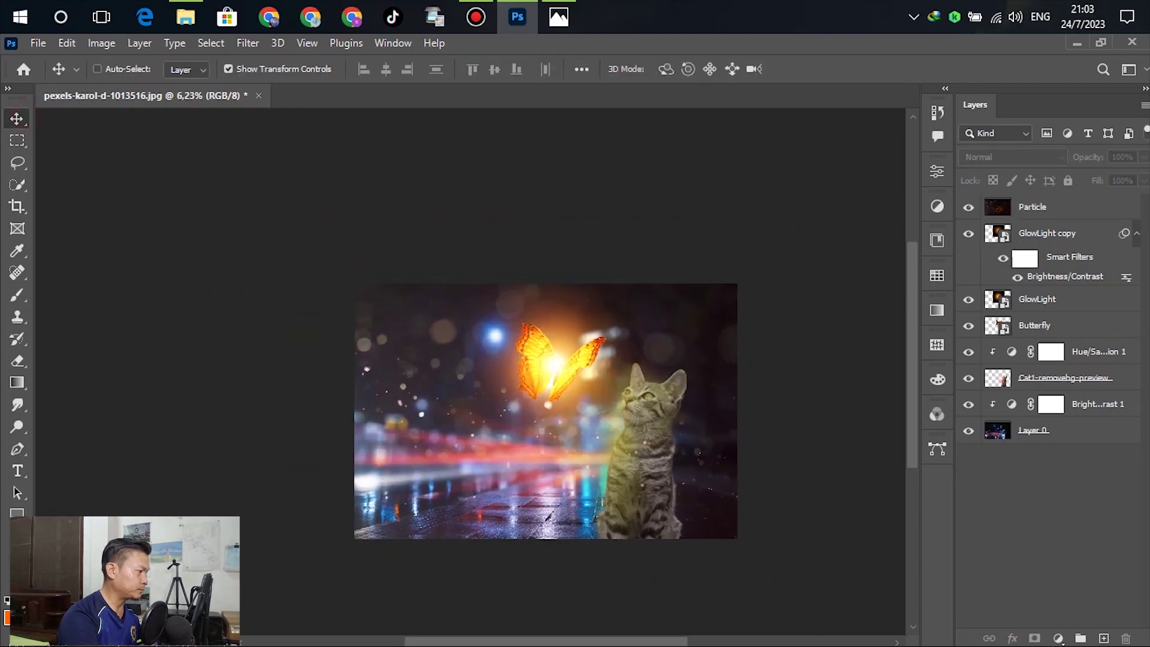
left_click(97, 69)
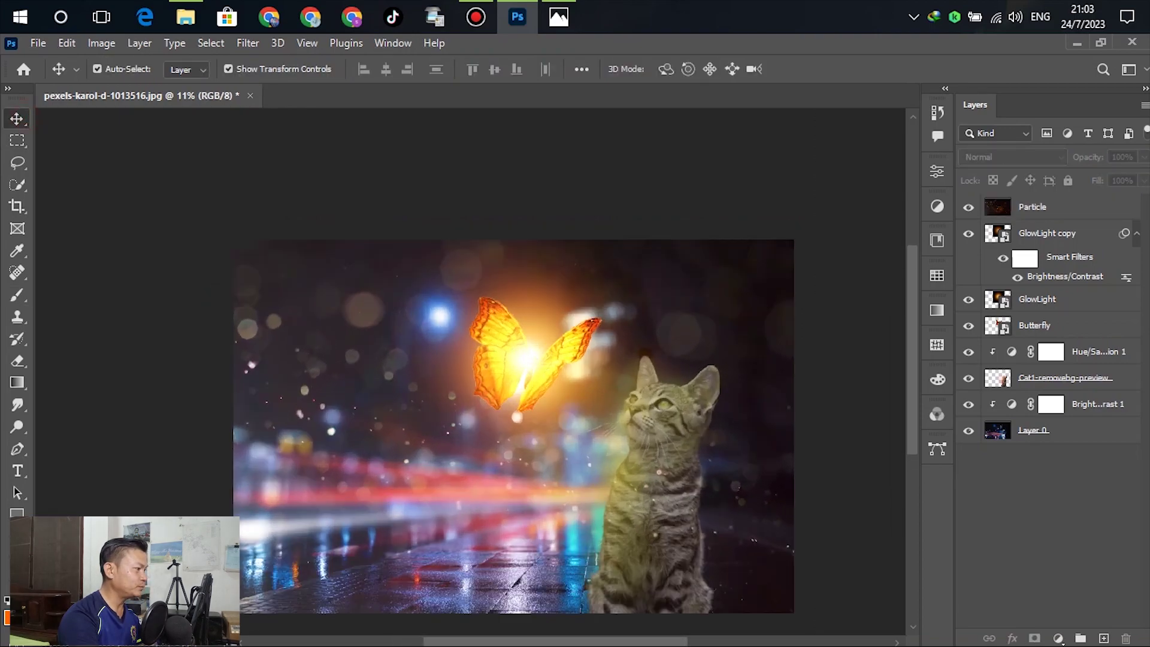
scroll(432, 467, "down", 1)
scroll(432, 468, "up", 2)
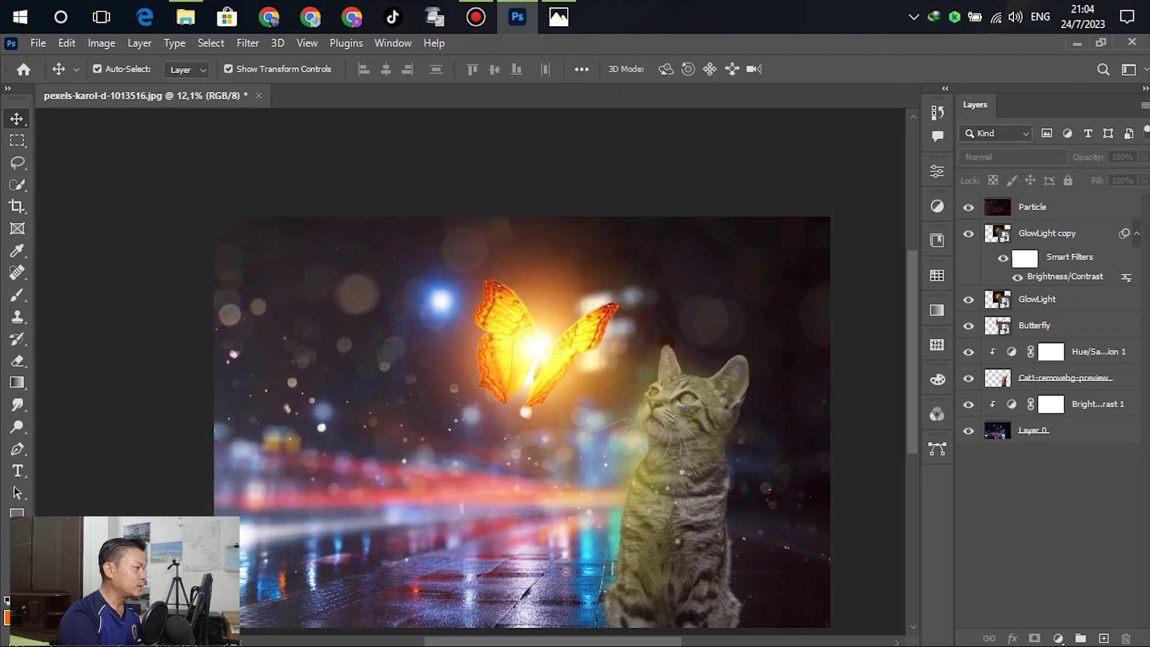
scroll(655, 241, "down", 1)
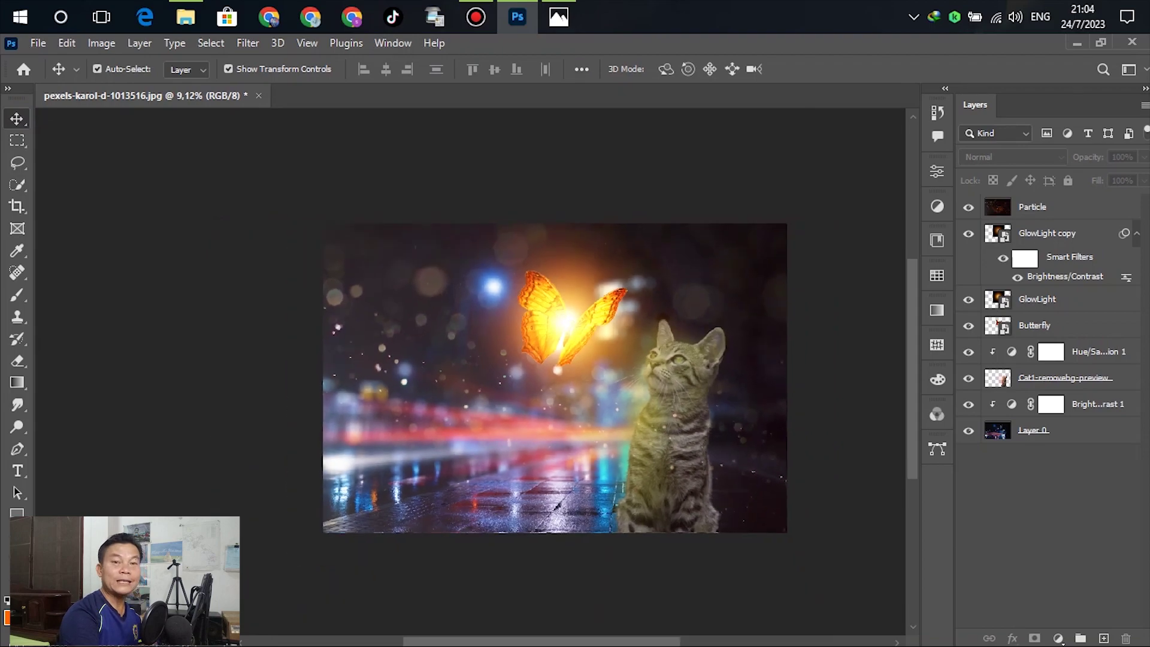
Add a Curves adjustment layer directly above the Cat1-removebg-preview layer, affecting only the cat.
left_click(676, 456)
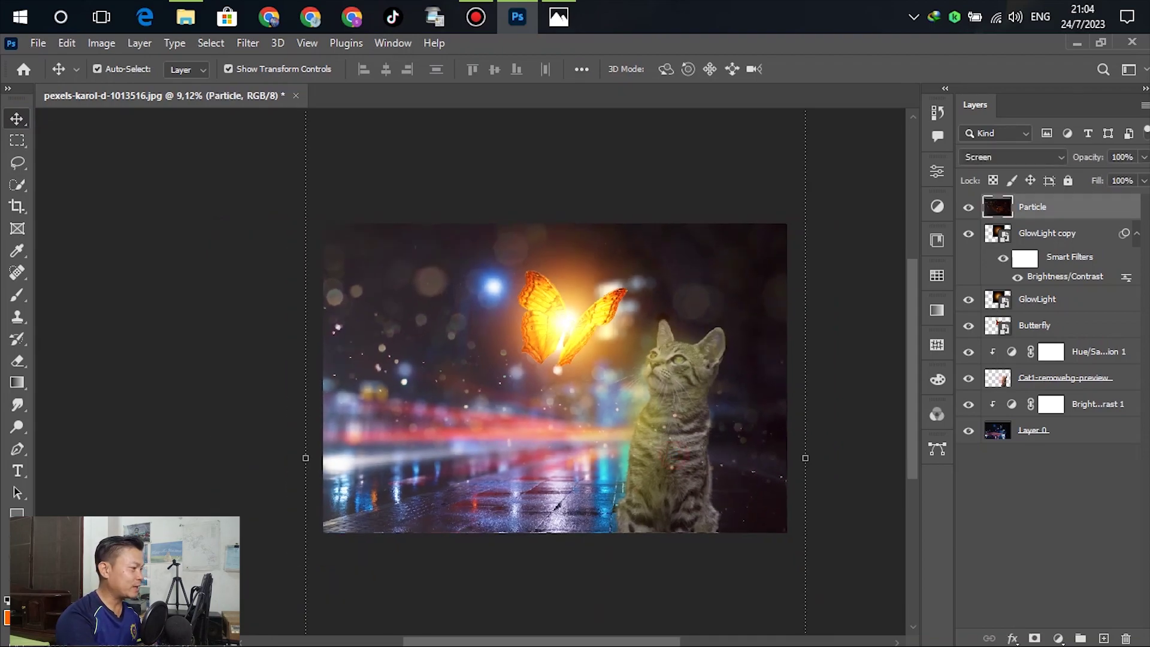
left_click(1045, 371)
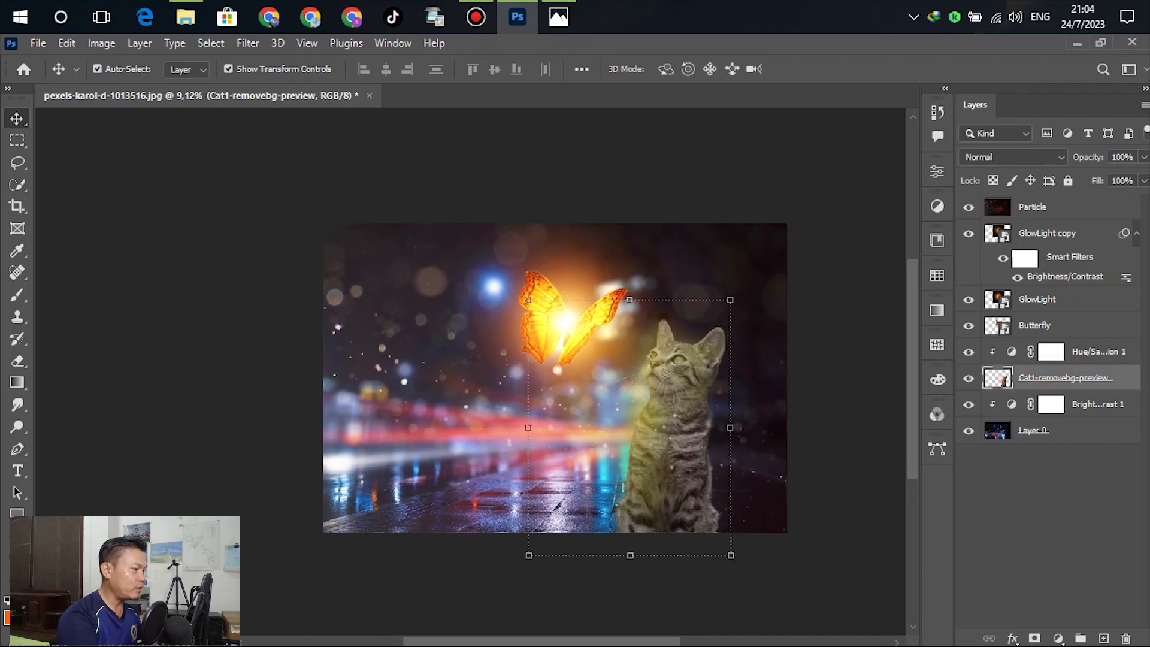
left_click(1058, 639)
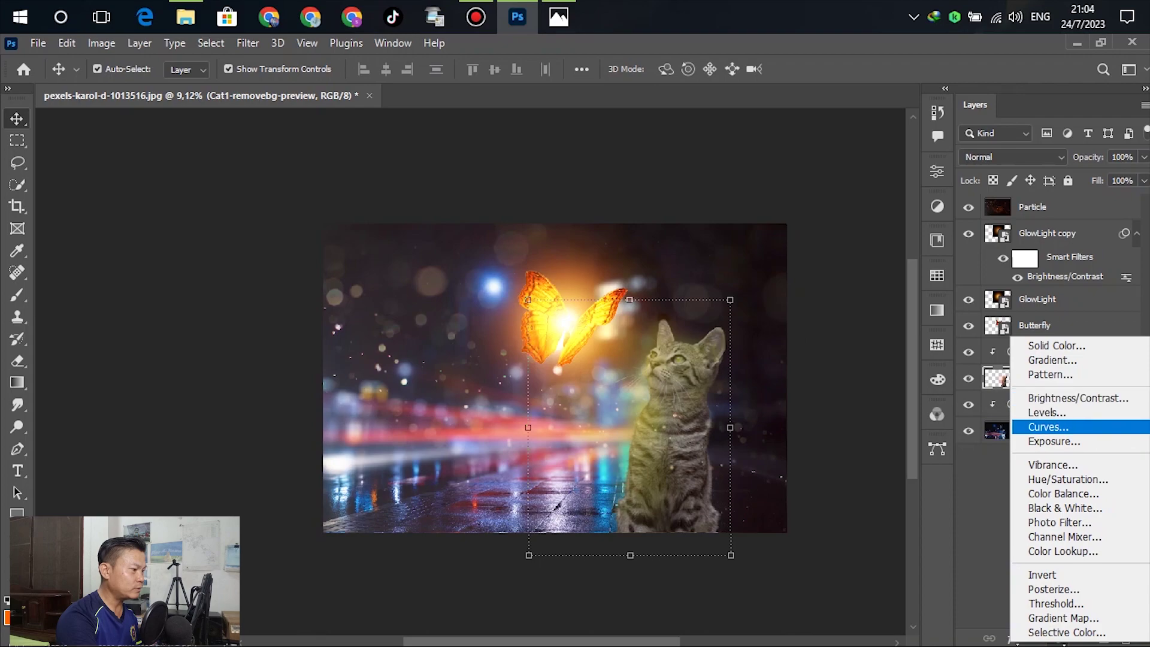
left_click(1047, 426)
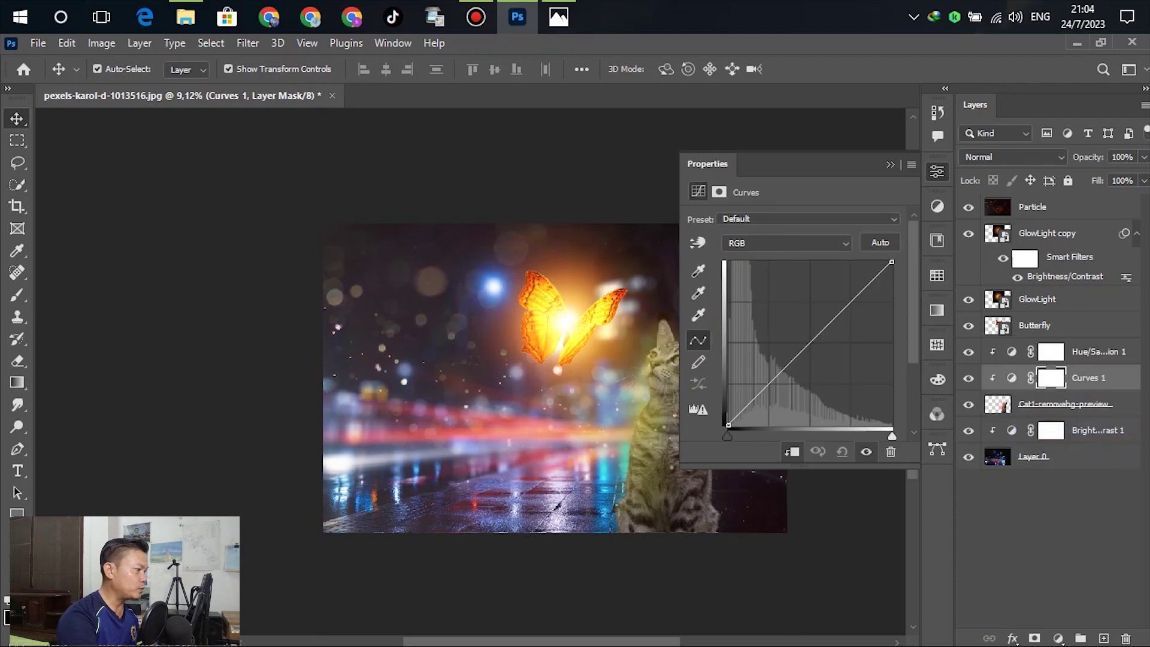
Shape the cat's RGB curve into an S, raising the highlights and lowering the shadows for stronger contrast.
key("ctrl+minus")
key("ctrl+plus")
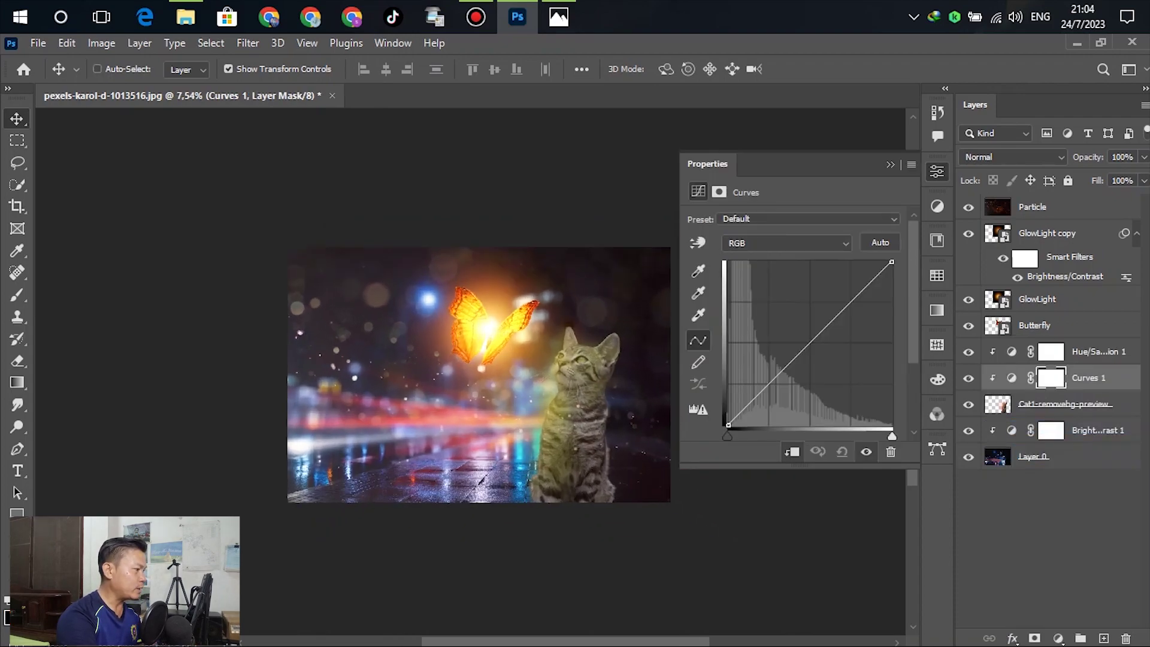
left_click_drag(605, 387, 670, 388)
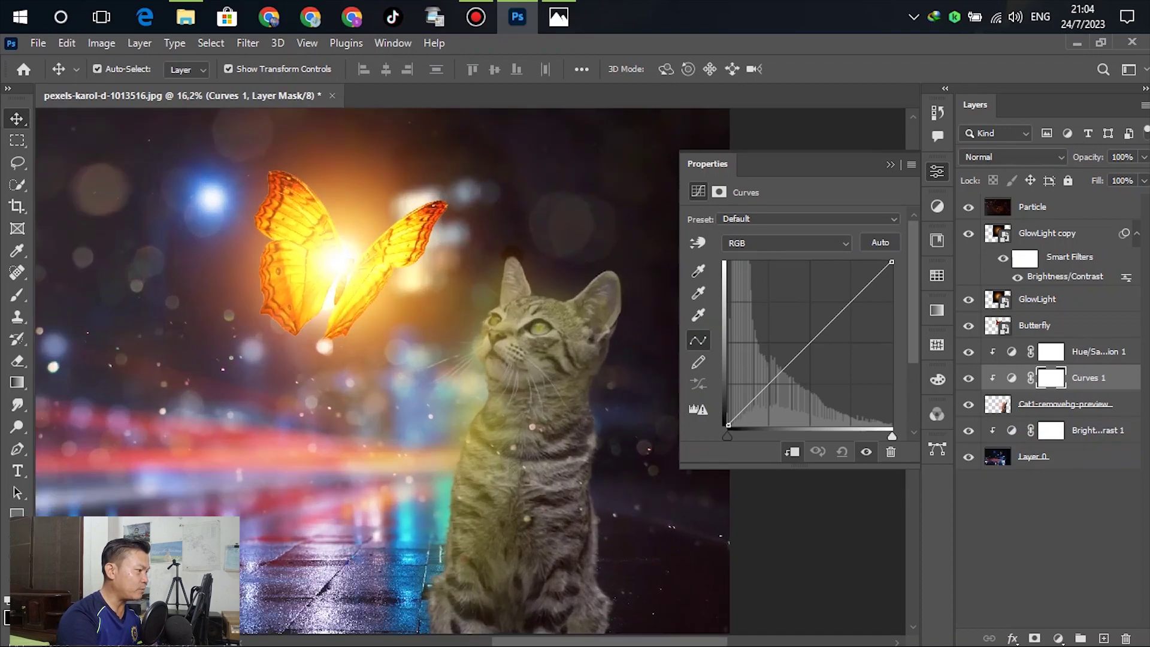
left_click_drag(808, 343, 851, 283)
left_click_drag(792, 349, 792, 397)
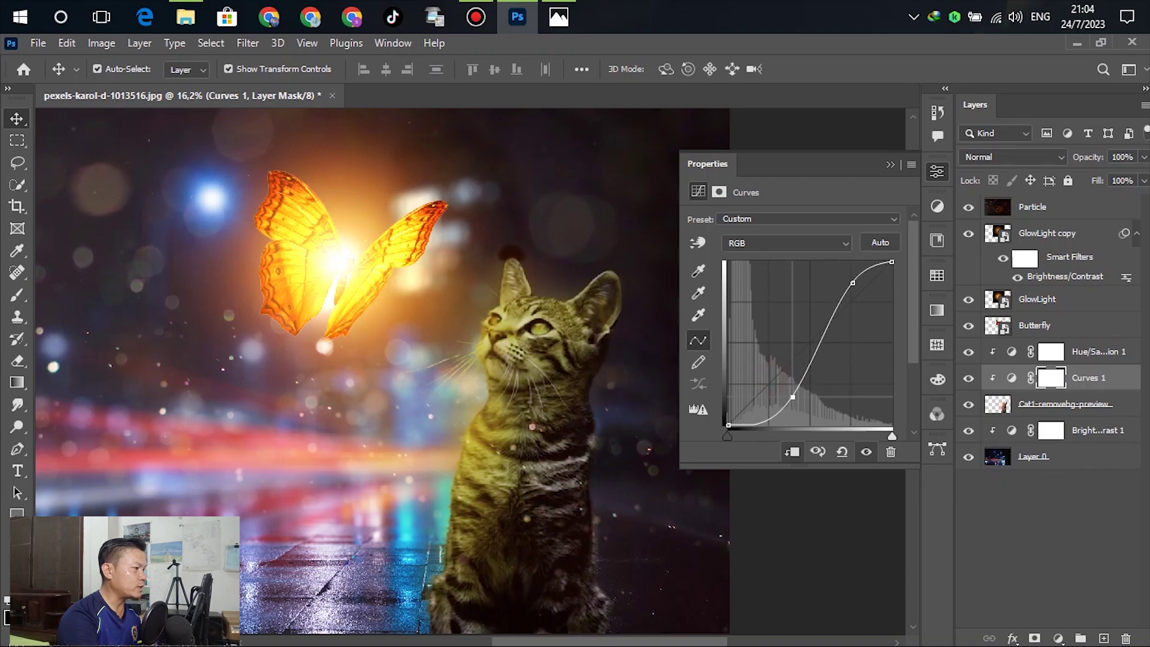
left_click(937, 171)
Examine how the cat's contrast fits the rest of the scene, both from afar and close up.
key("ctrl+minus")
key("ctrl+minus")
key("ctrl+minus")
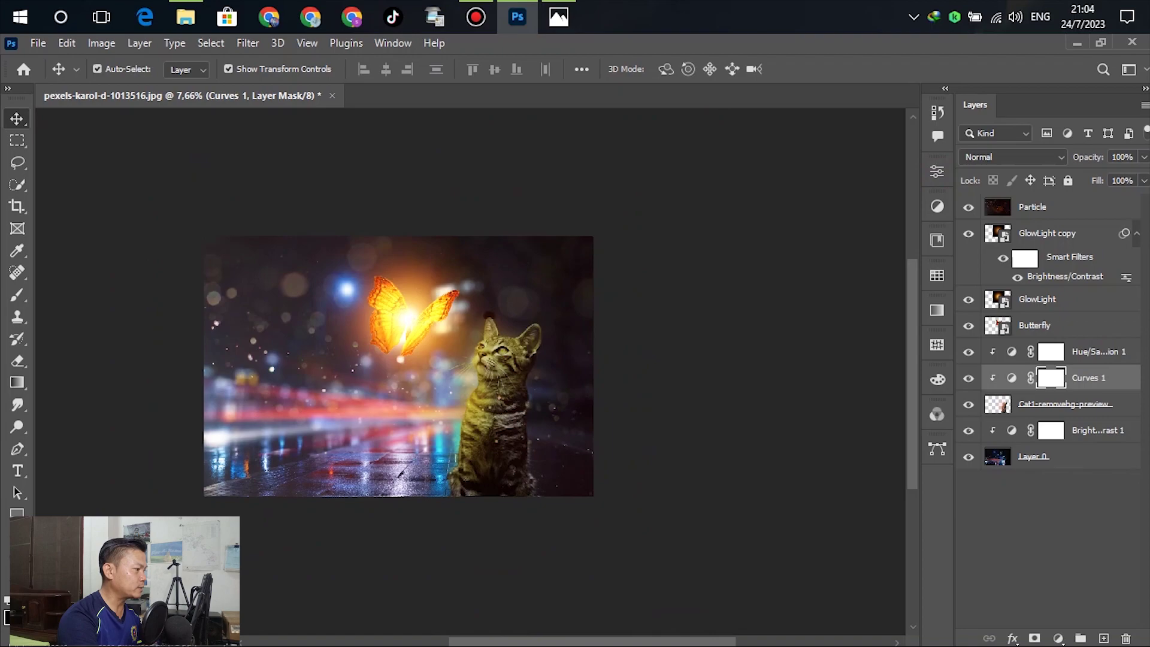
key("ctrl+plus")
key("ctrl+plus")
key("ctrl+plus")
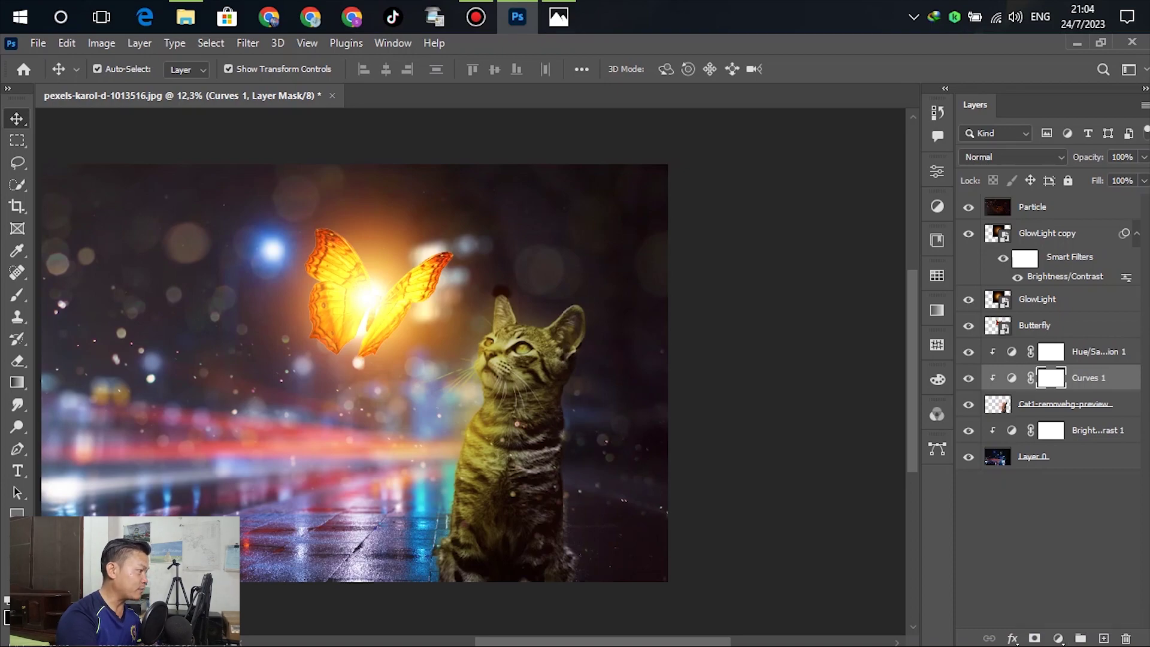
scroll(469, 352, "down", 6)
scroll(346, 297, "up", 8)
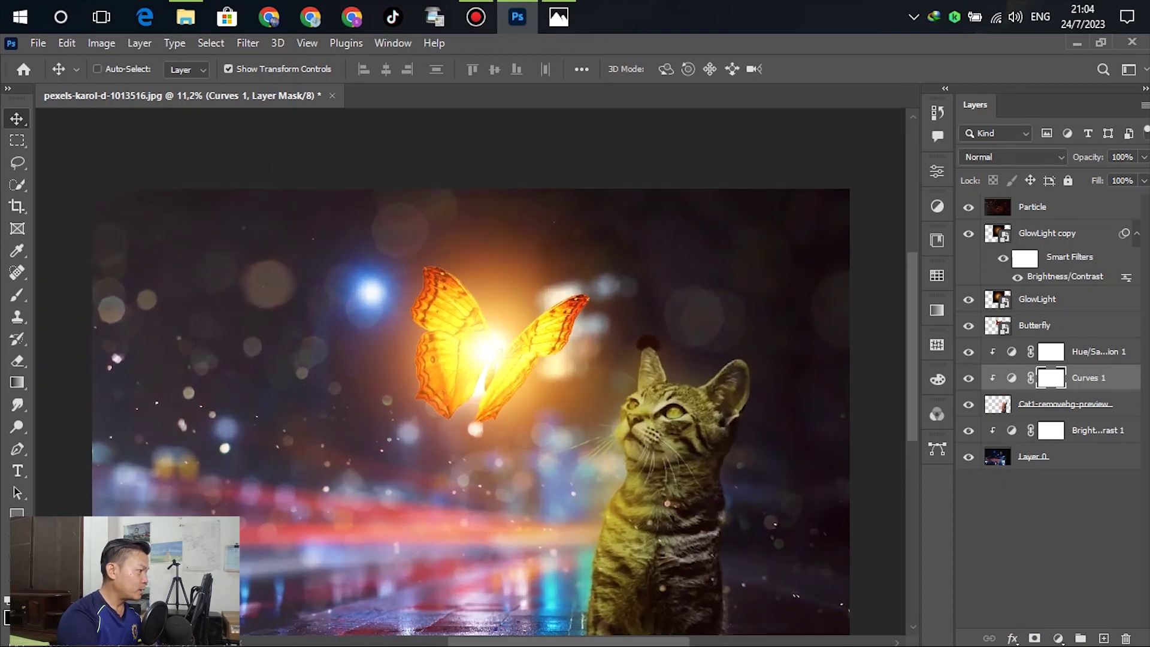
Apply a Brightness/Contrast adjustment to the Butterfly layer with brightness -77 and contrast 53.
scroll(392, 296, "up", 1)
left_click(453, 319)
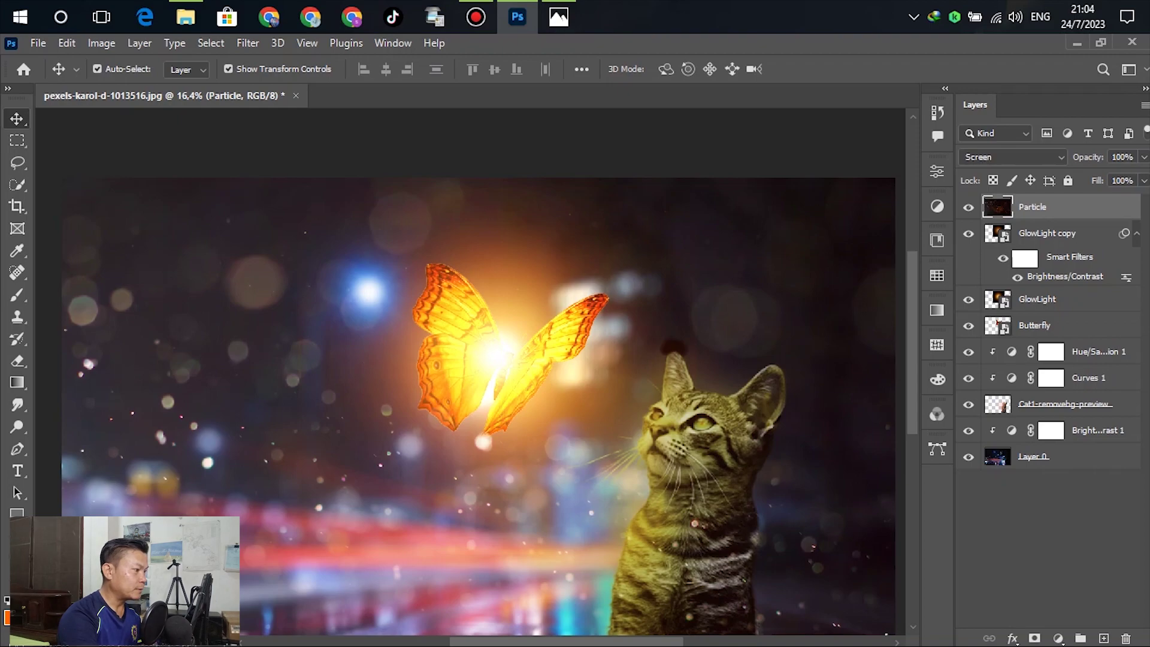
left_click(1025, 325)
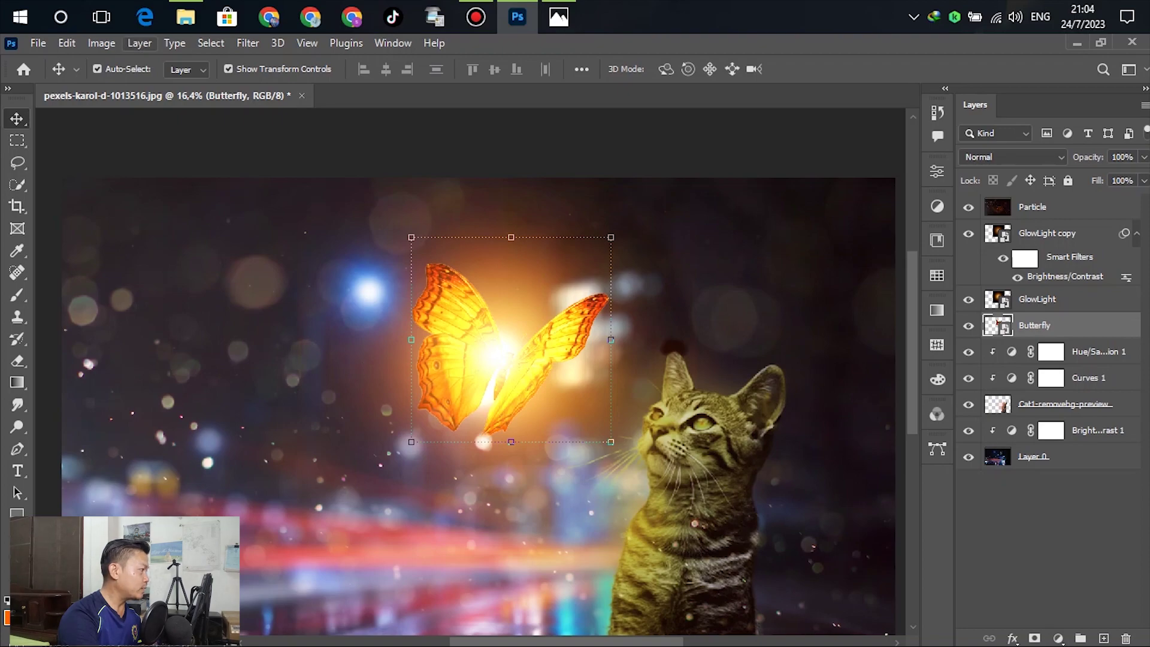
left_click(101, 43)
mouse_move(127, 87)
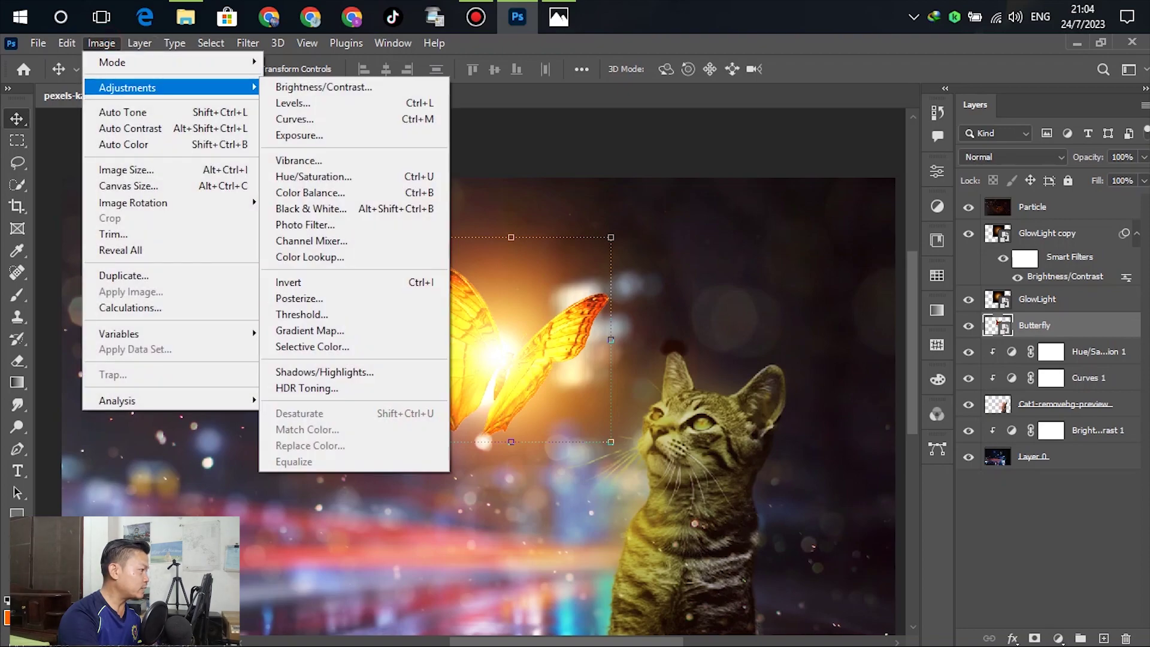
left_click(324, 87)
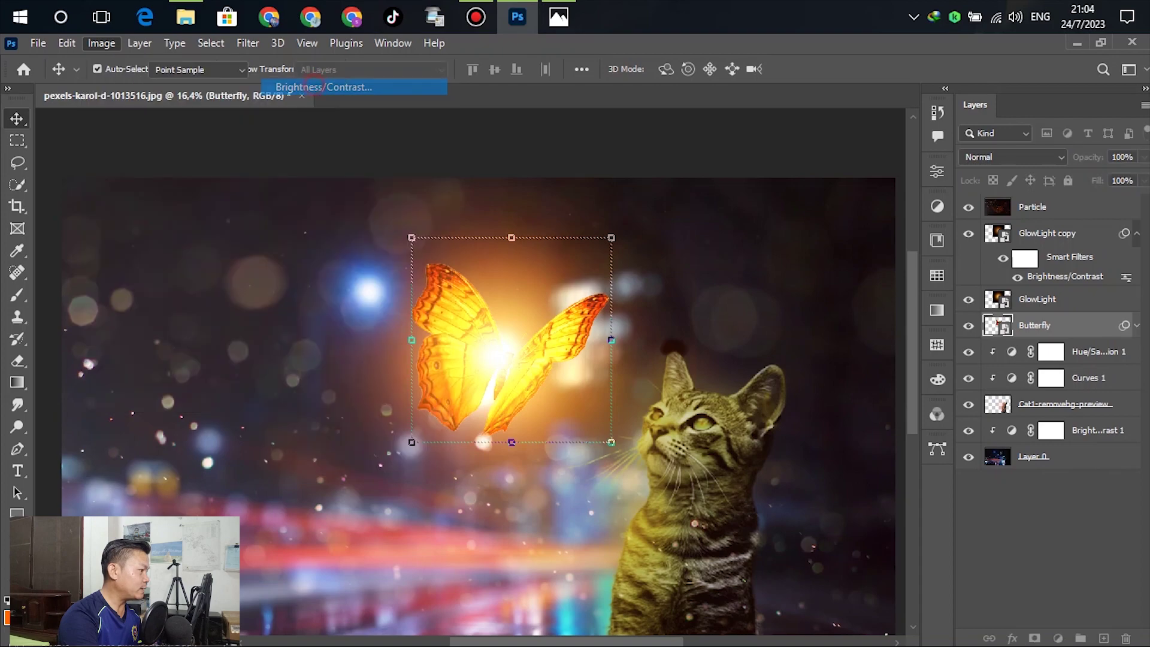
left_click_drag(696, 98, 654, 99)
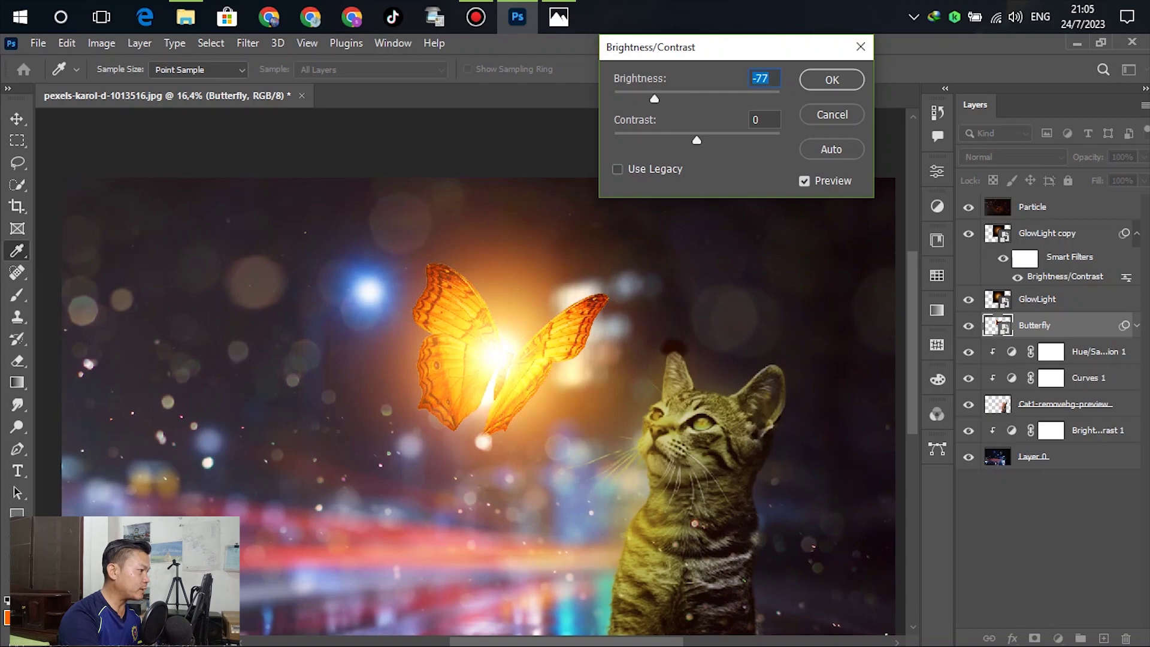
left_click_drag(696, 140, 741, 140)
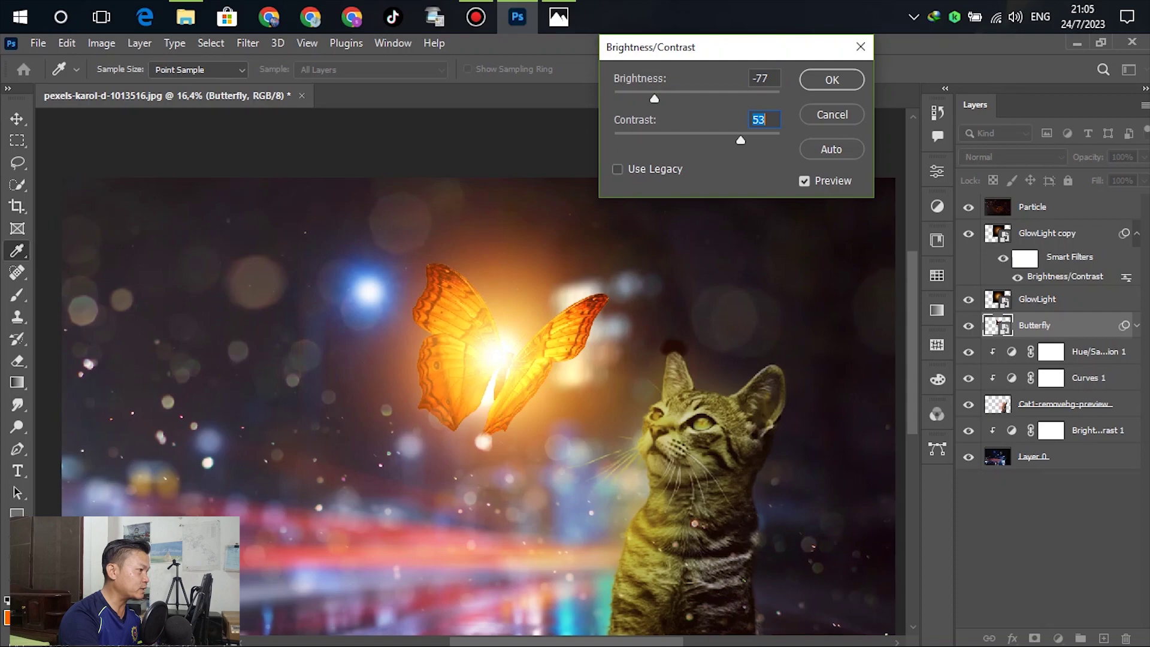
key("Return")
Deselect the Butterfly layer and check the darkened butterfly within the full composition.
scroll(845, 305, "down", 5)
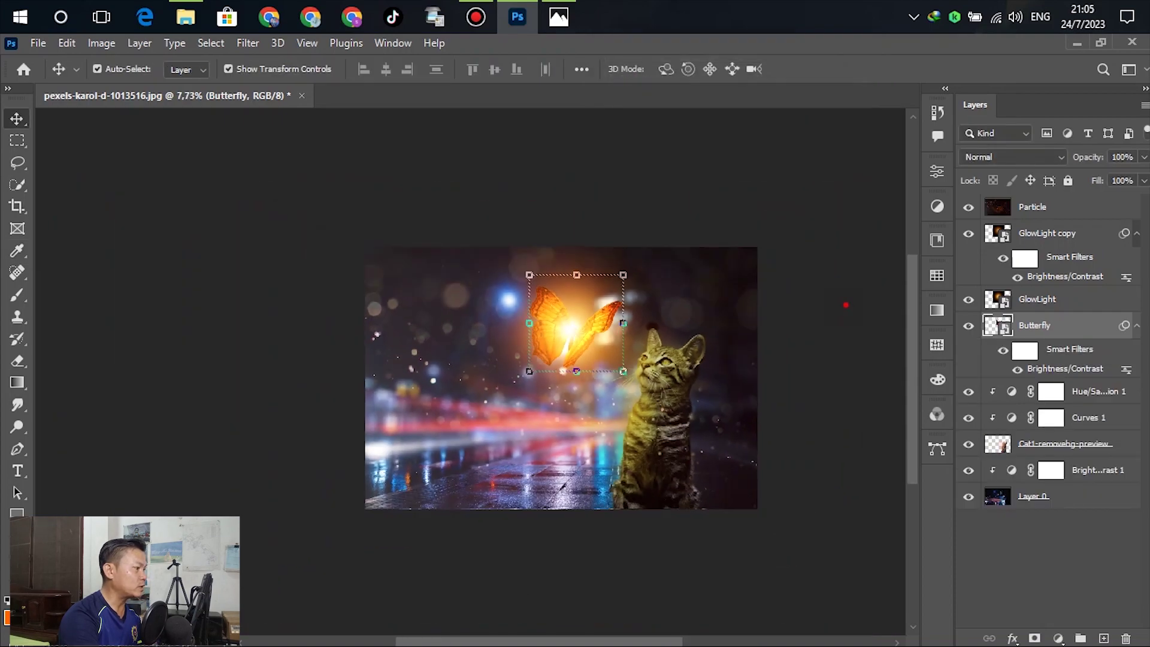
left_click(845, 305)
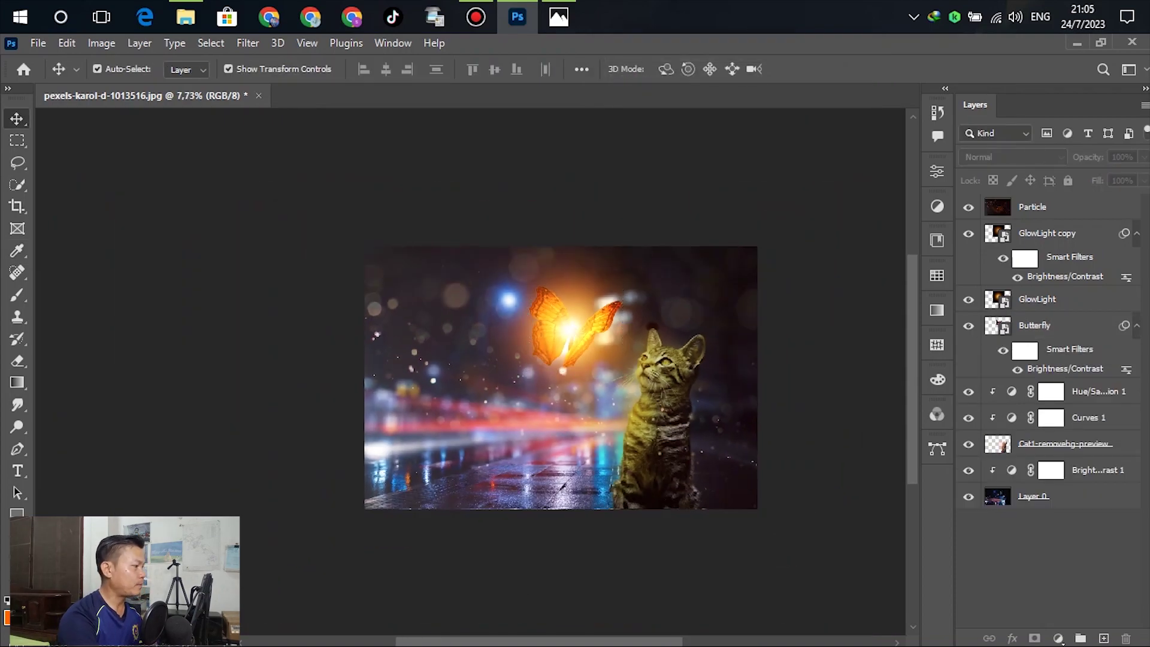
scroll(479, 372, "up", 3)
scroll(497, 370, "down", 4)
scroll(673, 348, "up", 5)
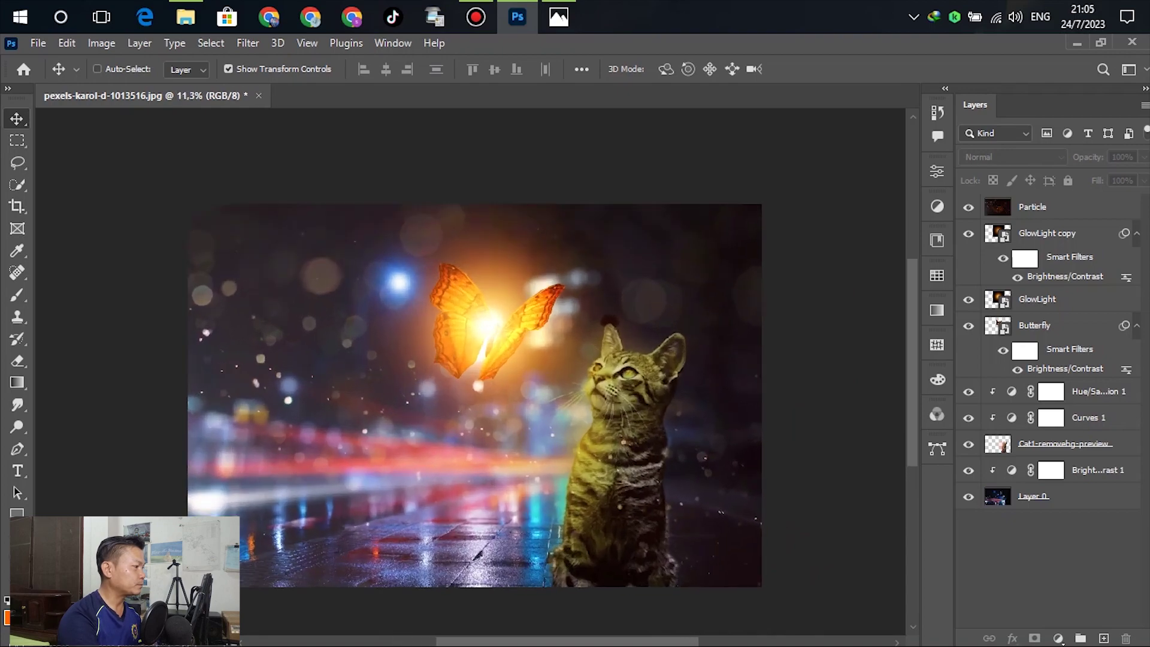
scroll(608, 272, "down", 1)
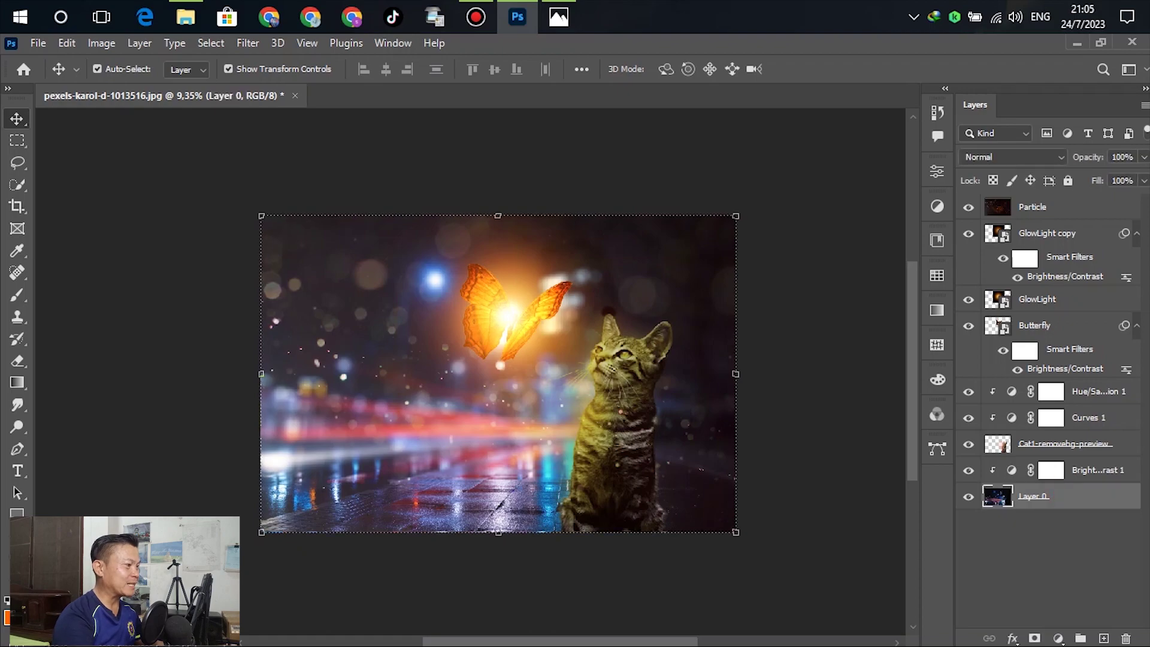
Group all the layers and rename the group Poster.
key("ctrl+alt+a")
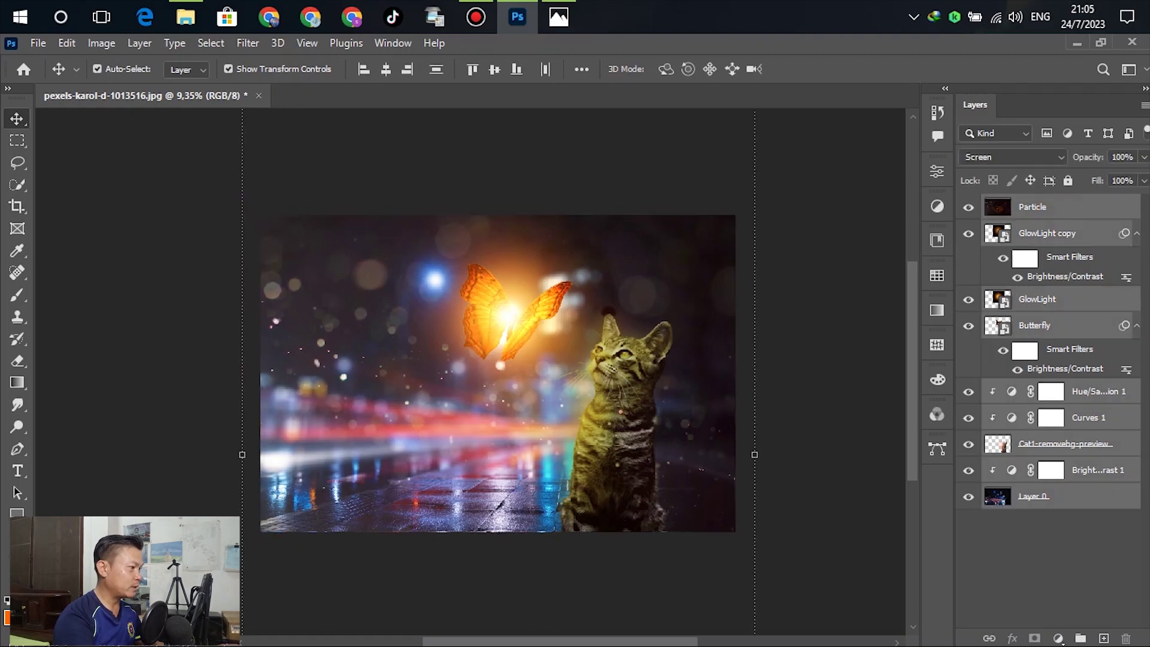
key("ctrl+g")
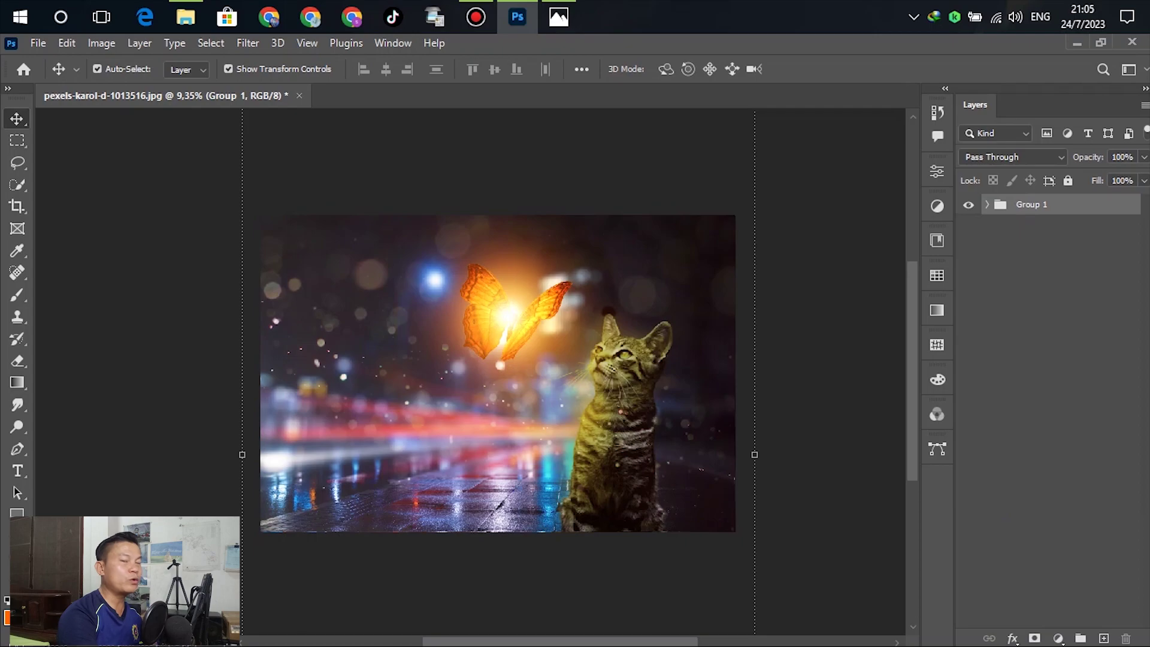
left_click(1113, 302)
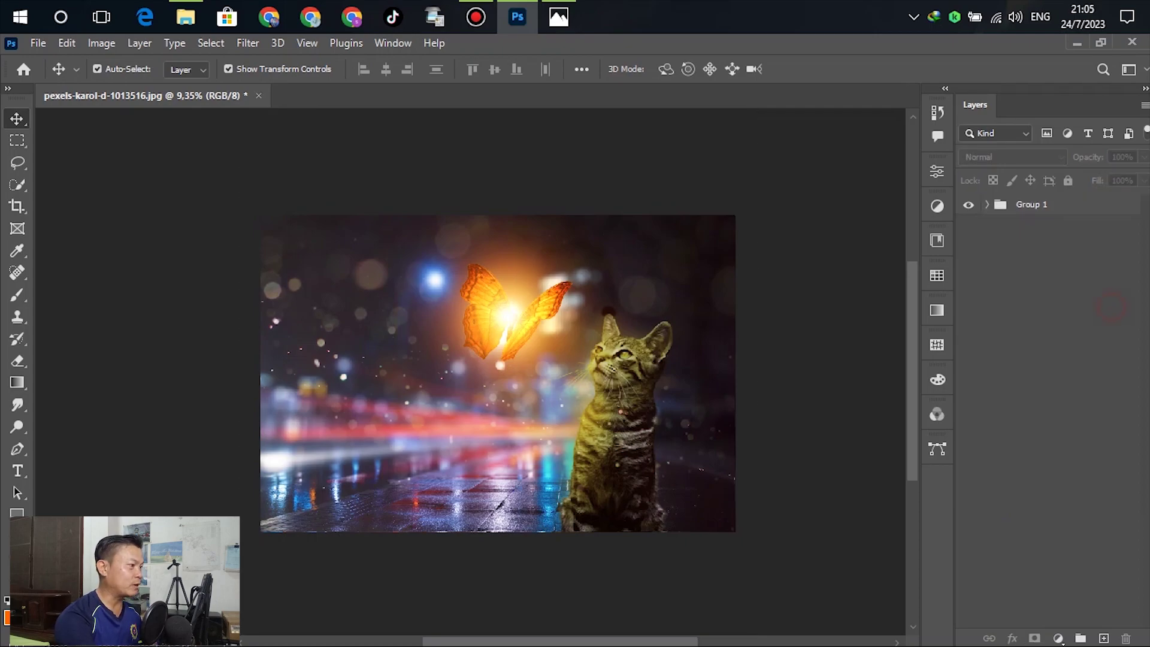
double_click(1040, 205)
type("Poster")
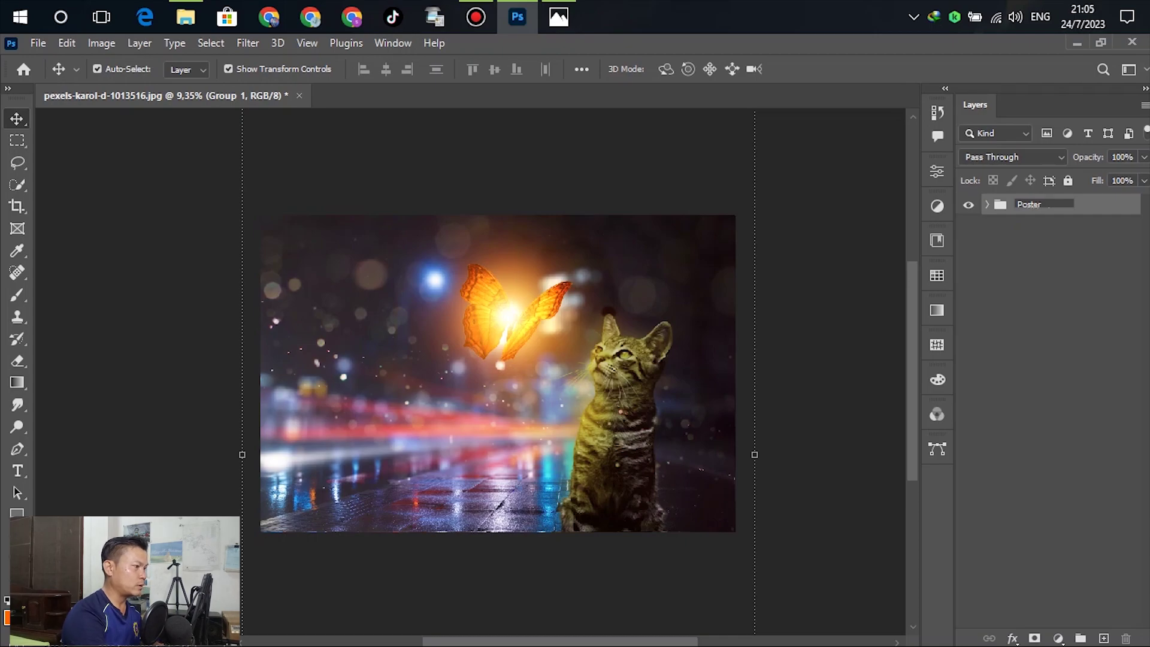
key("Return")
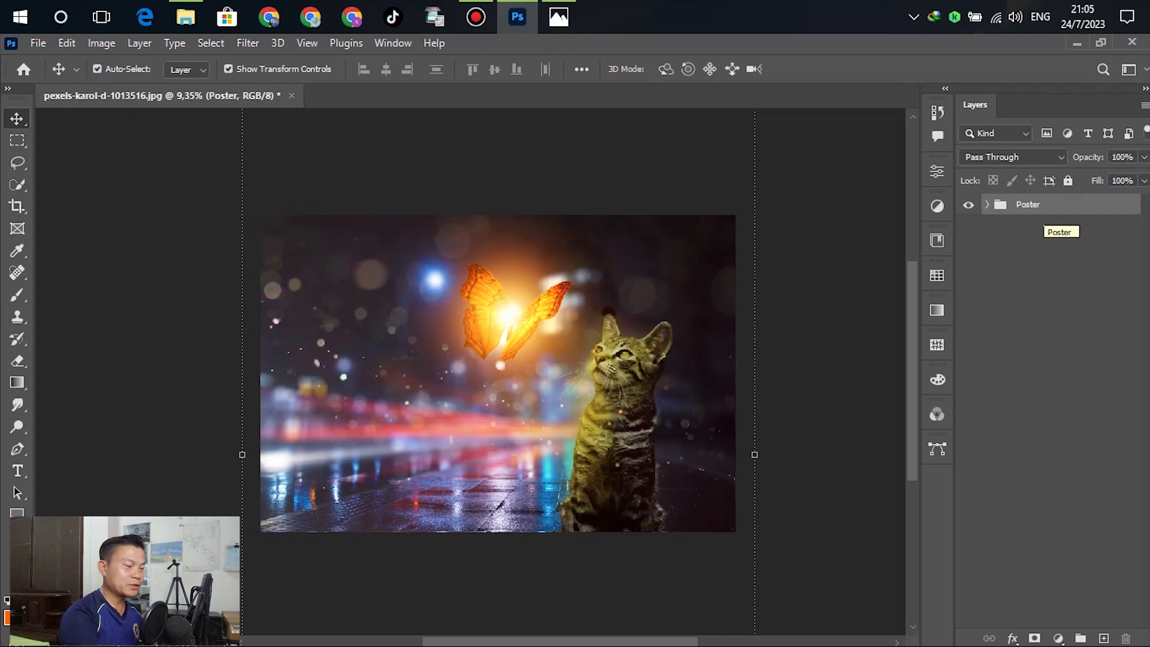
Add a horizontal text layer above the Poster group, placed on the wet street, reading "By:" followed by the author's name.
left_click(1104, 638)
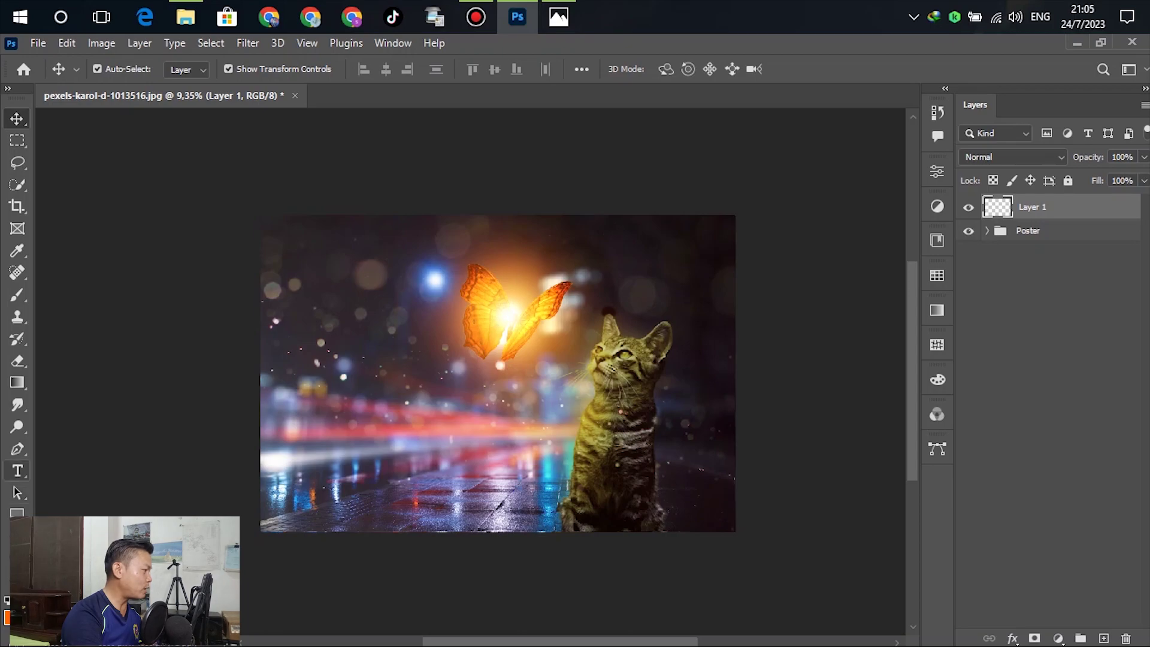
left_click(17, 471)
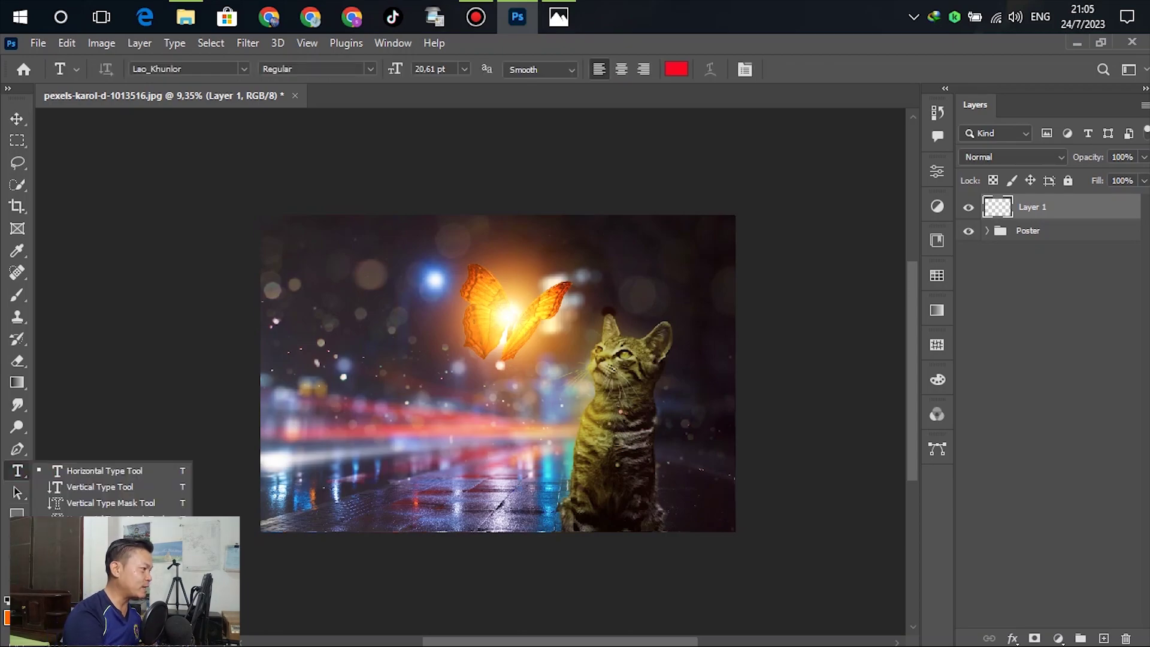
left_click(323, 490)
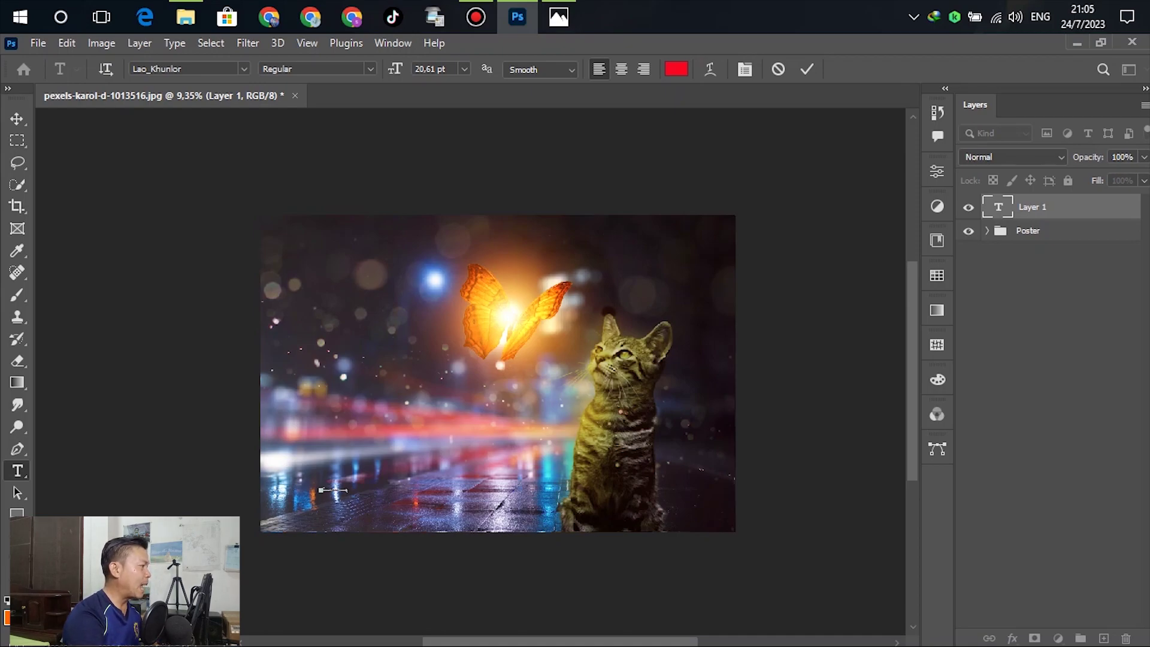
left_click(16, 119)
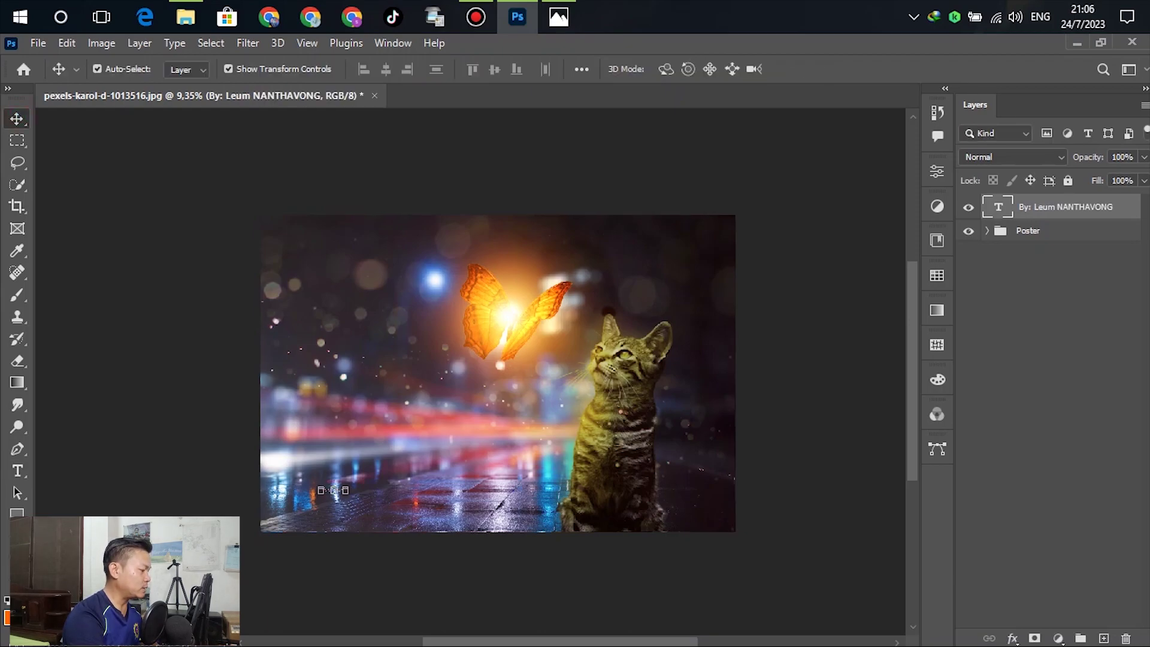
Enlarge and widen the author credit text and position it across the wet street beside the cat.
key("ctrl+t")
left_click_drag(346, 494, 412, 564)
left_click(837, 69)
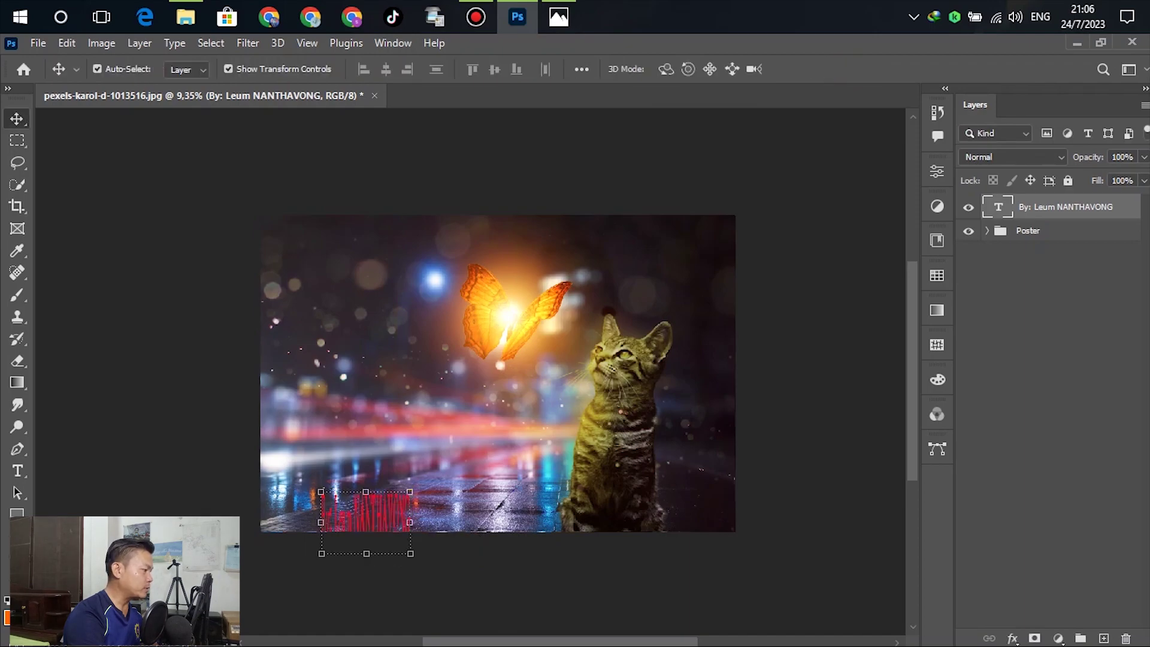
left_click_drag(365, 509, 531, 495)
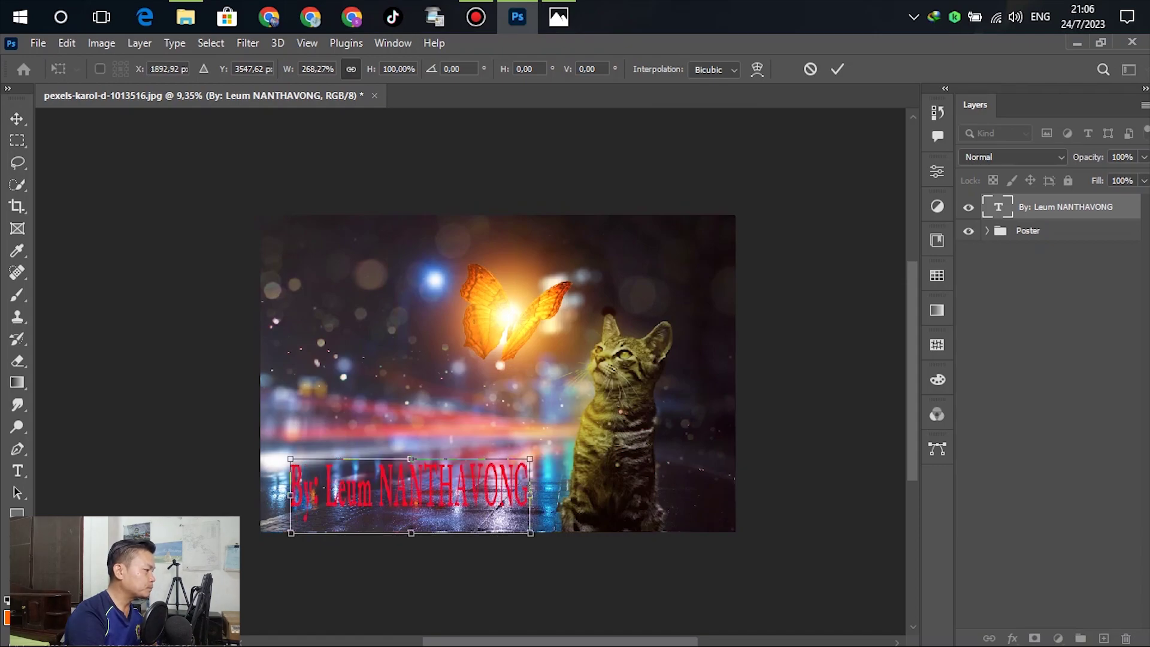
left_click(837, 69)
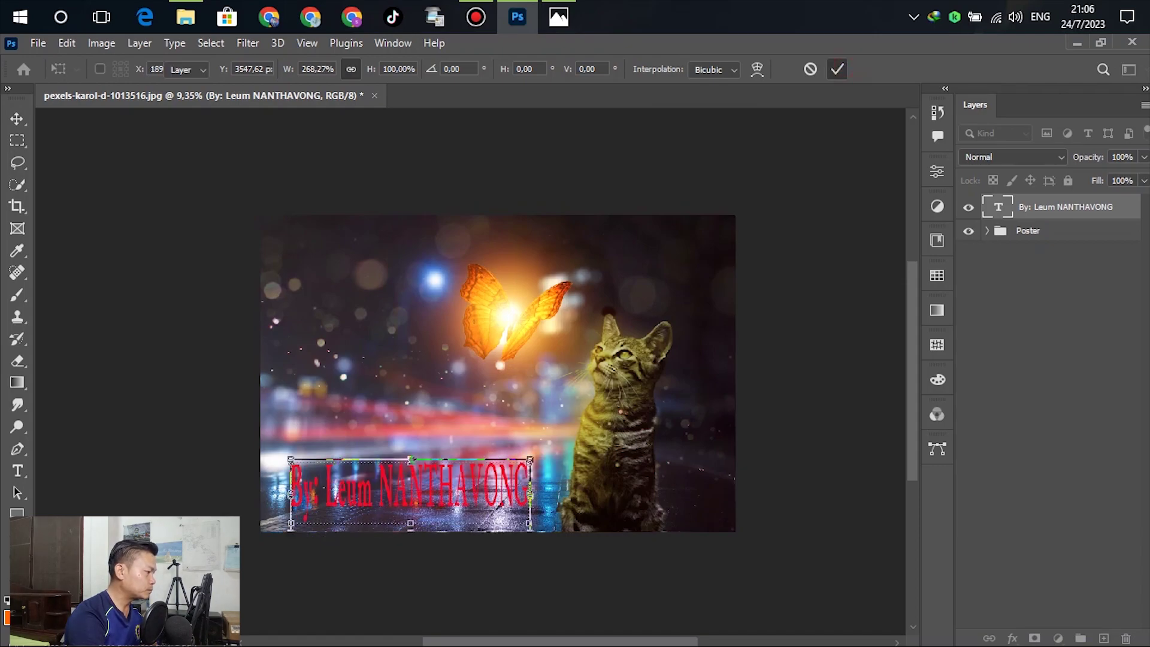
left_click_drag(431, 485, 419, 485)
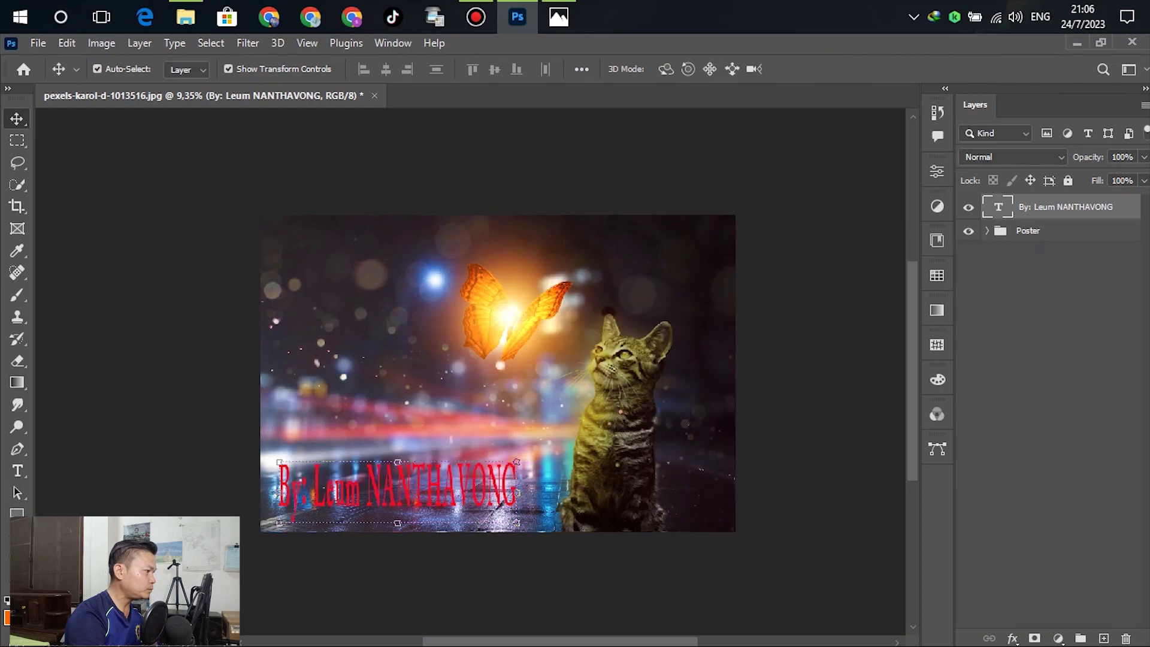
Apply a white Color Overlay at 100% opacity and a Drop Shadow to the author credit text layer.
left_click(834, 318)
left_click(420, 485)
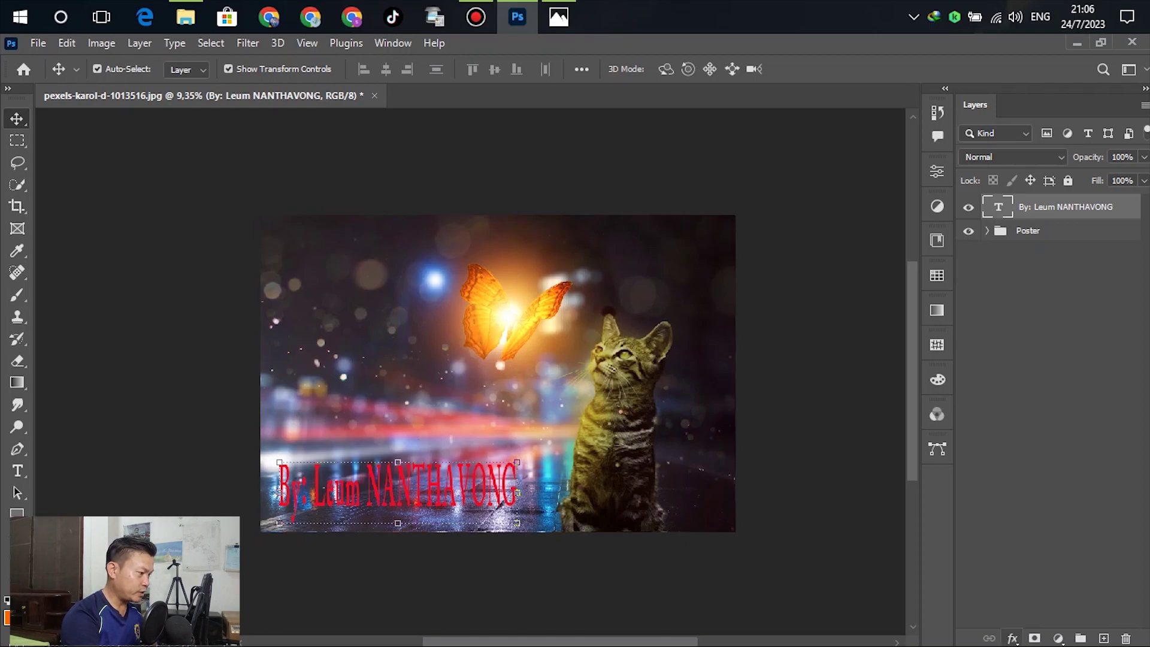
left_click(1012, 638)
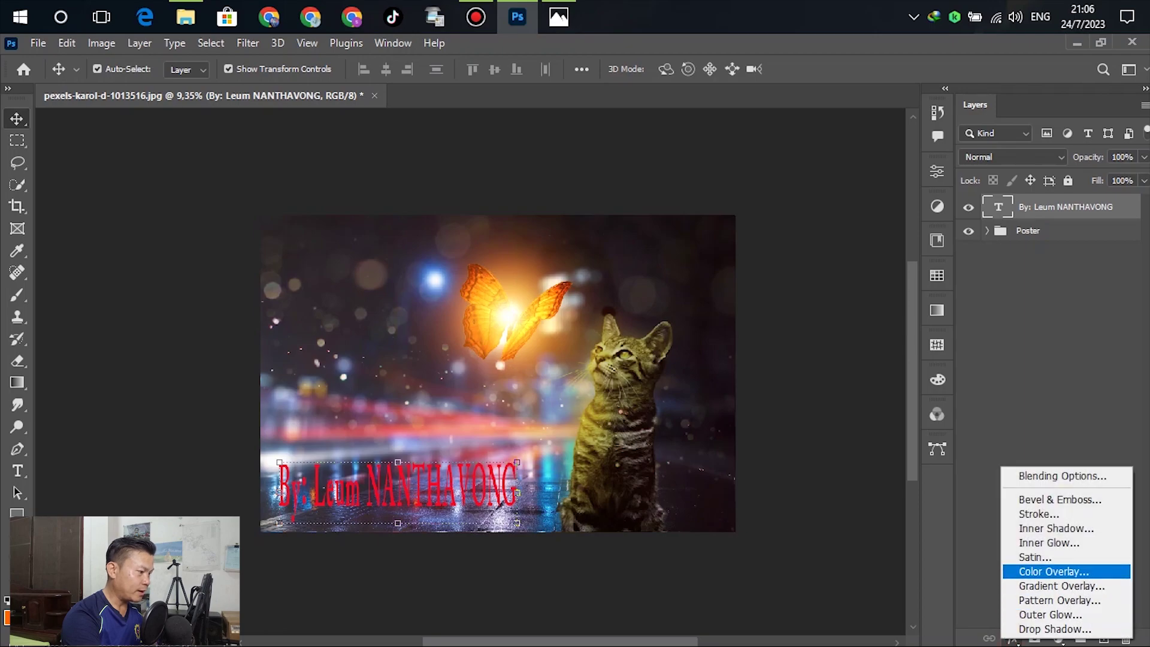
left_click(1011, 639)
left_click(1012, 638)
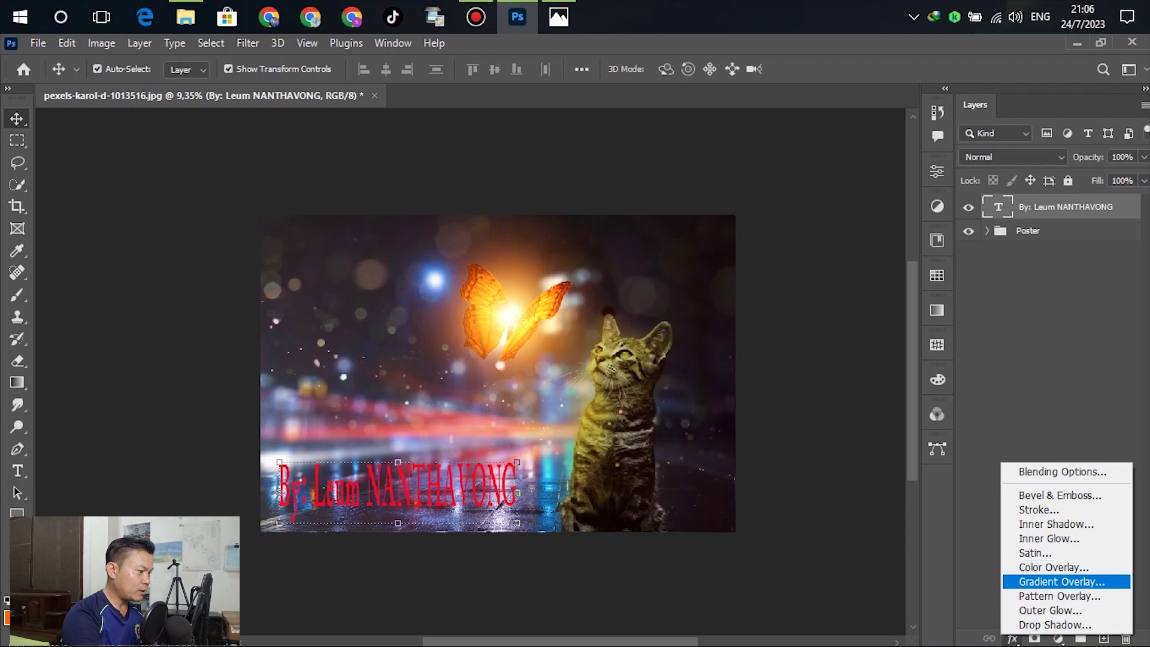
left_click(1053, 567)
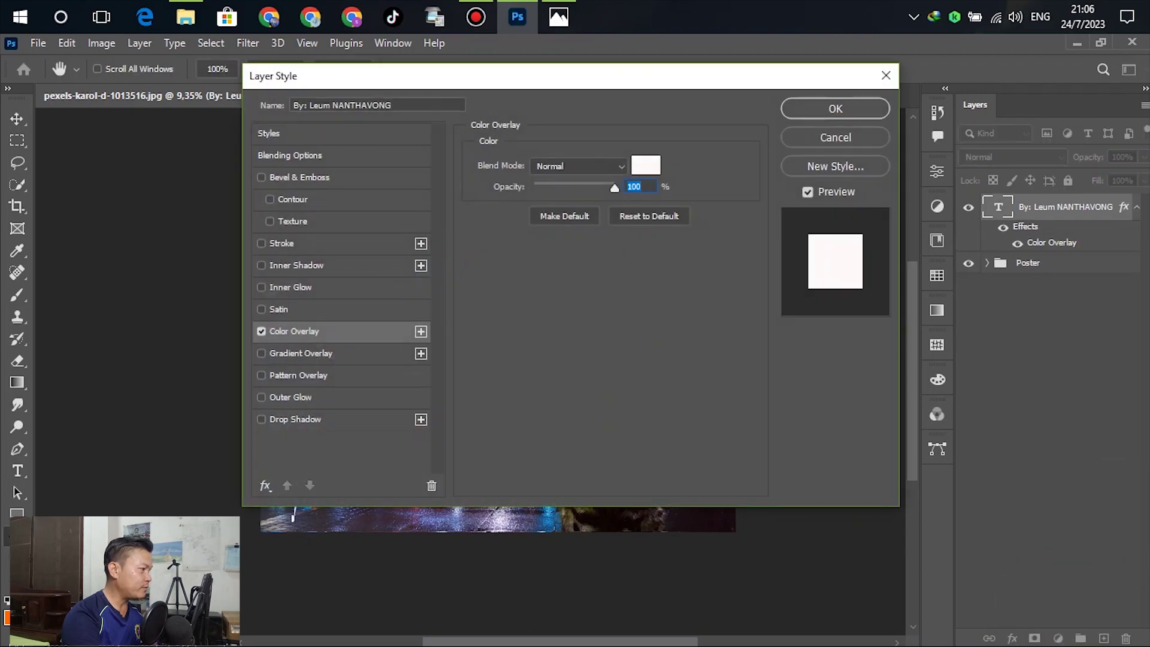
left_click_drag(419, 75, 617, 46)
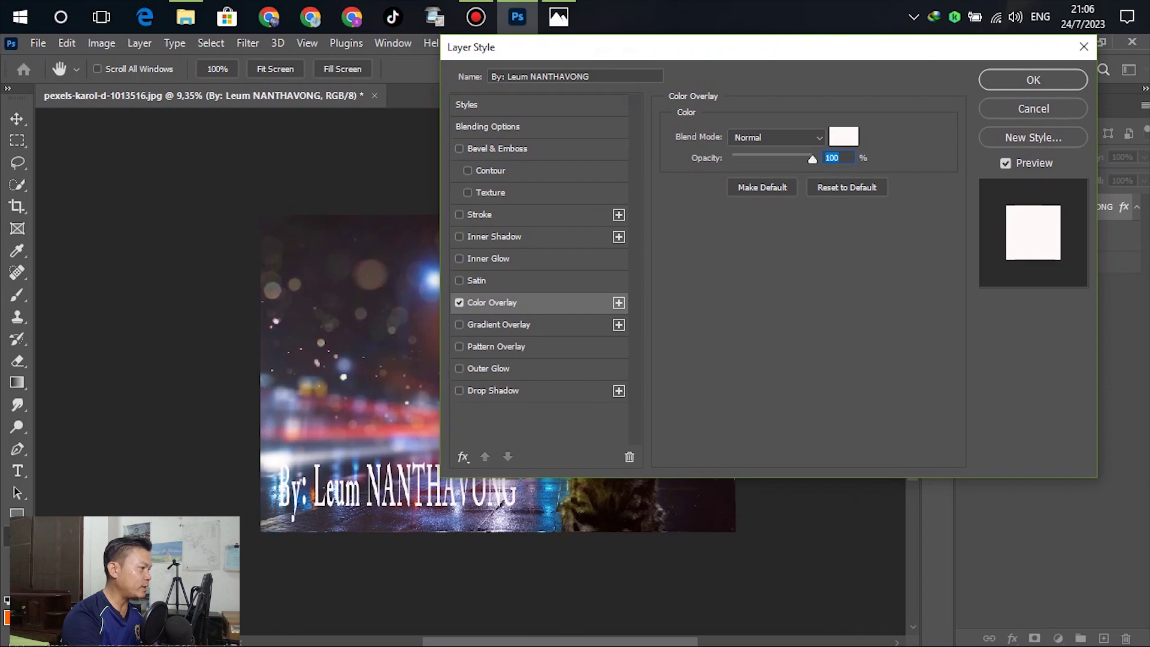
left_click(469, 389)
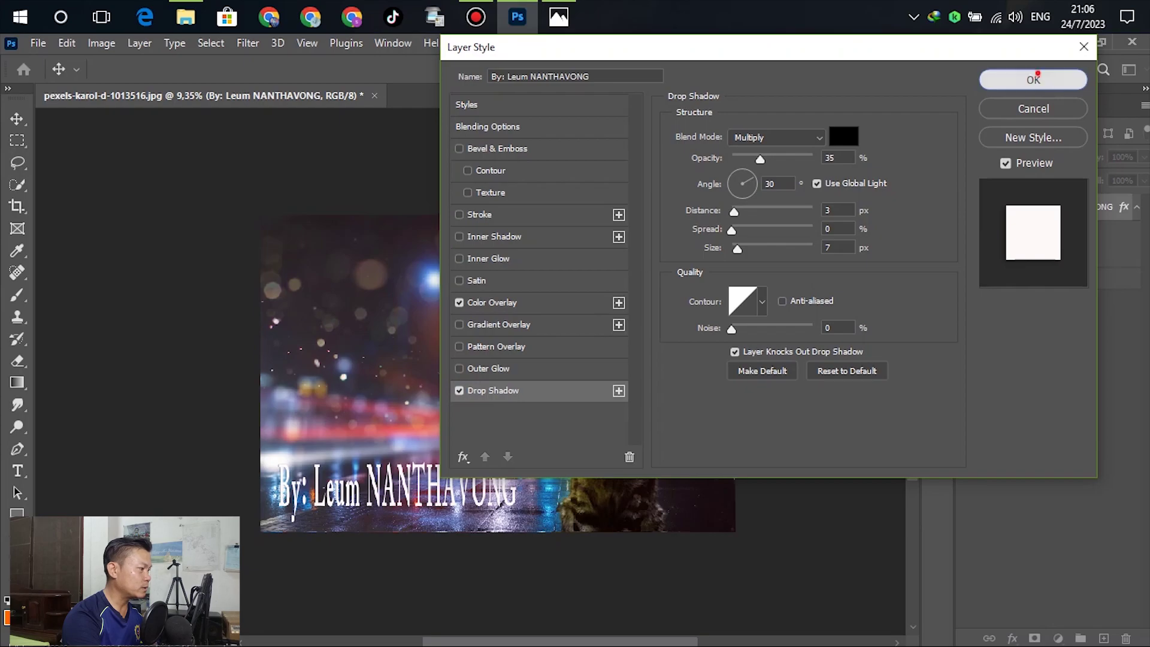
left_click(1032, 78)
left_click(828, 438, "ctrl")
Examine the white credit text up close and the finished composition from afar.
scroll(375, 508, "up", 4)
scroll(458, 459, "up", 6)
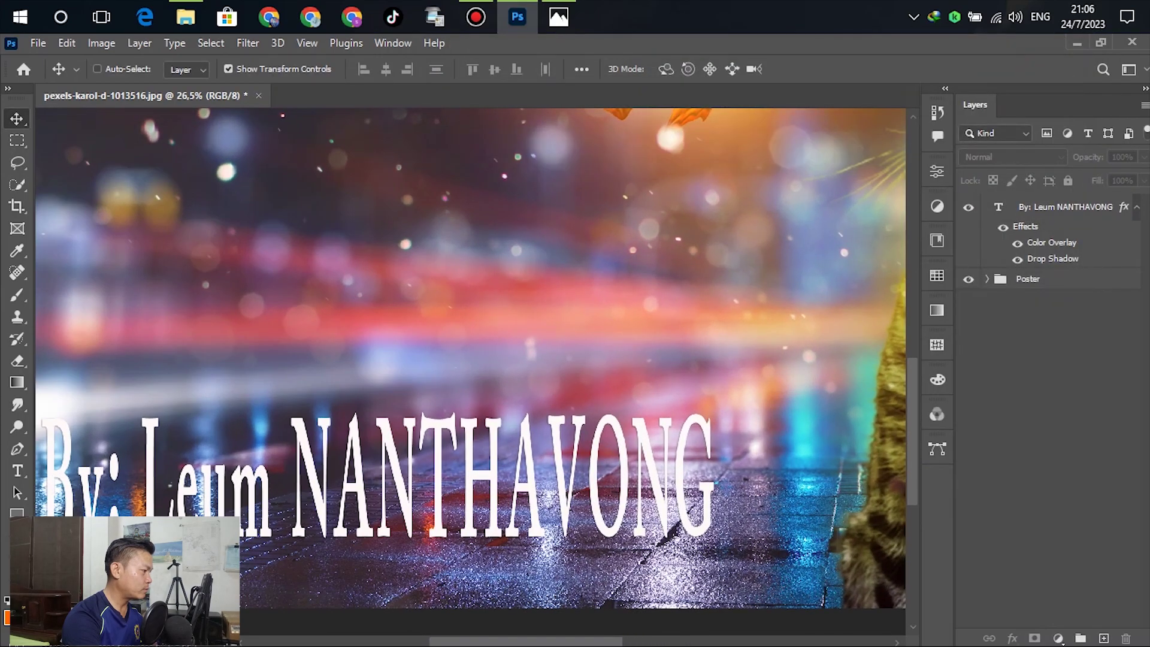
scroll(458, 455, "down", 5)
scroll(479, 452, "up", 9)
scroll(445, 489, "down", 5)
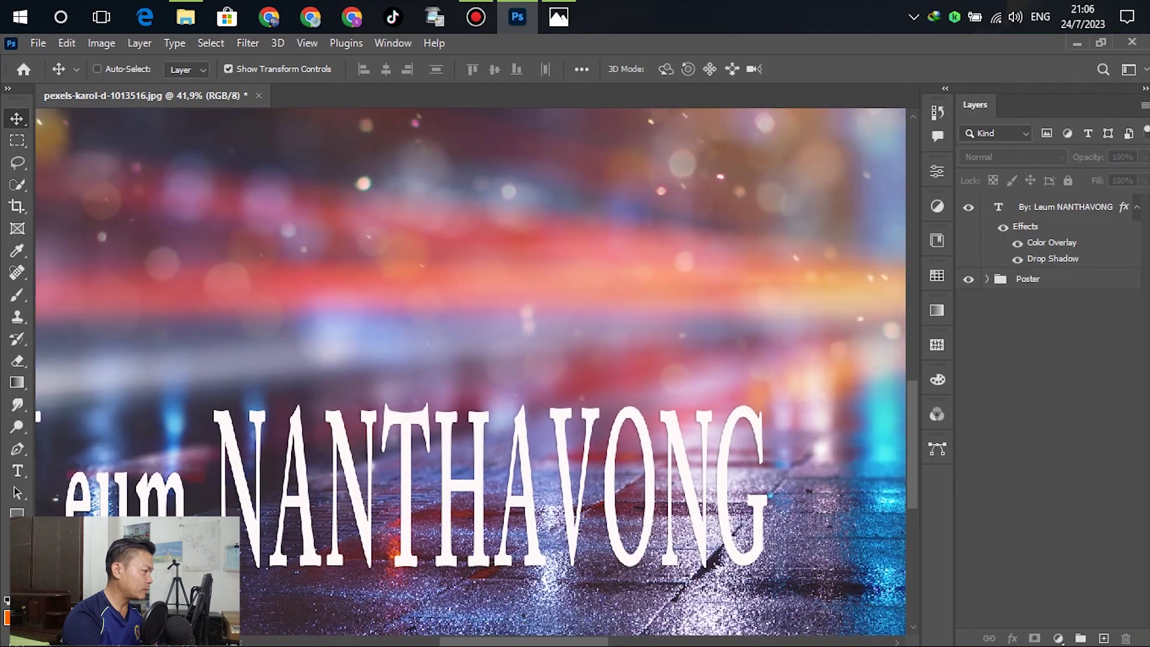
left_click(439, 384, "ctrl")
scroll(476, 584, "down", 8)
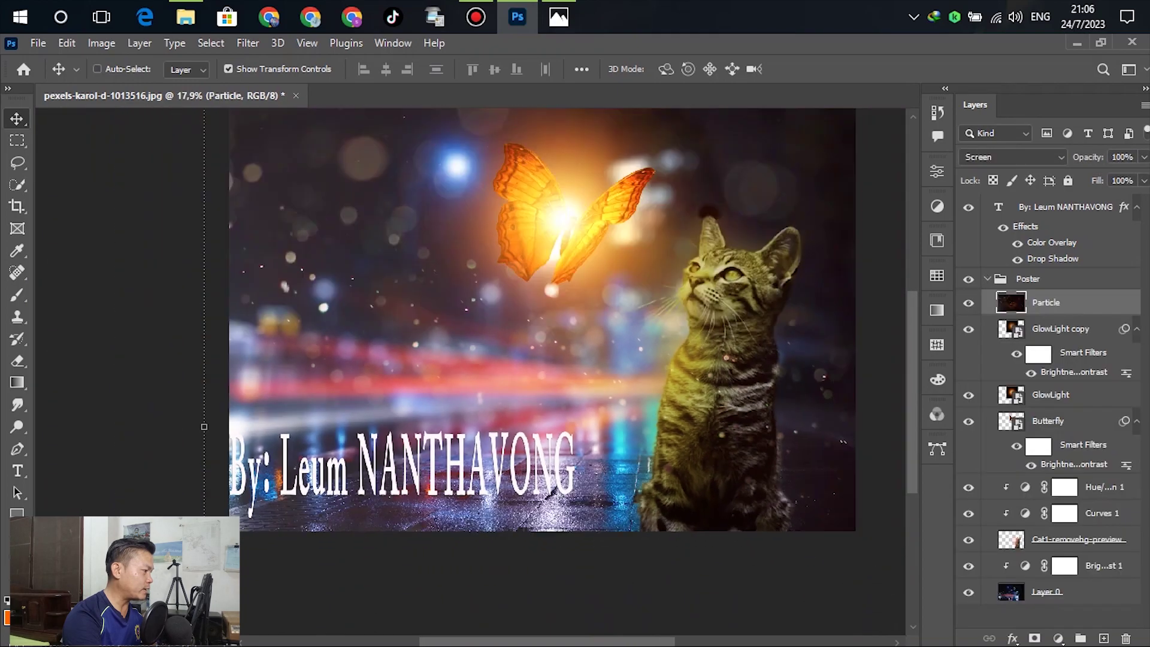
left_click(477, 584, "ctrl")
scroll(476, 584, "down", 4)
scroll(554, 433, "down", 1)
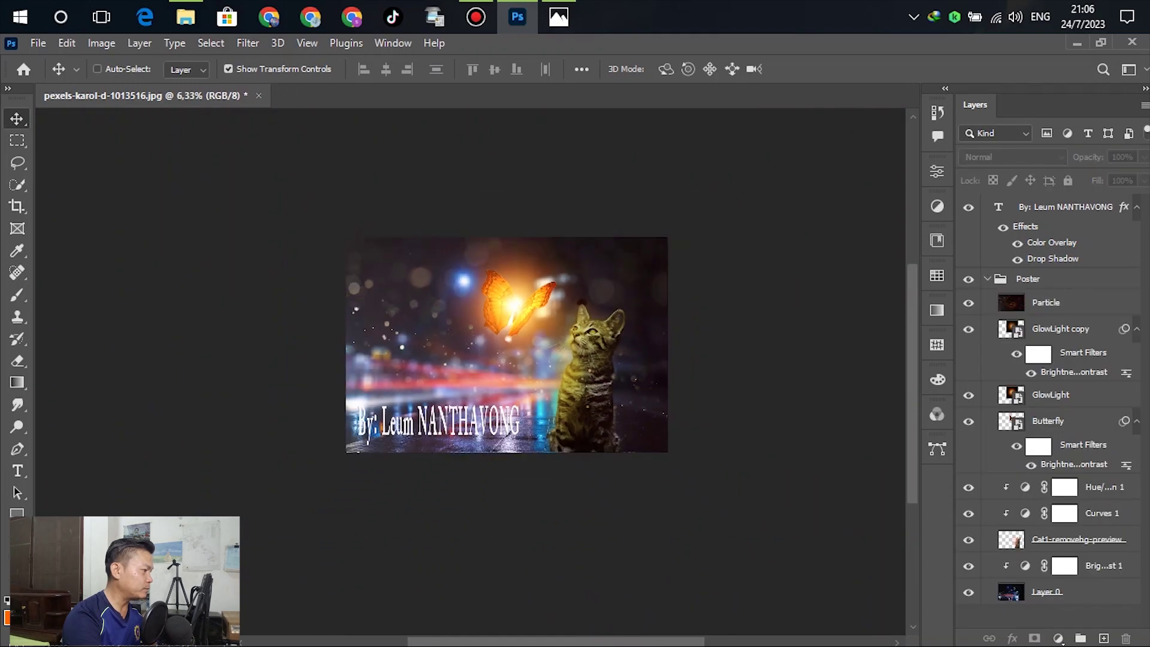
scroll(555, 432, "up", 2)
scroll(555, 433, "down", 2)
scroll(474, 369, "up", 1)
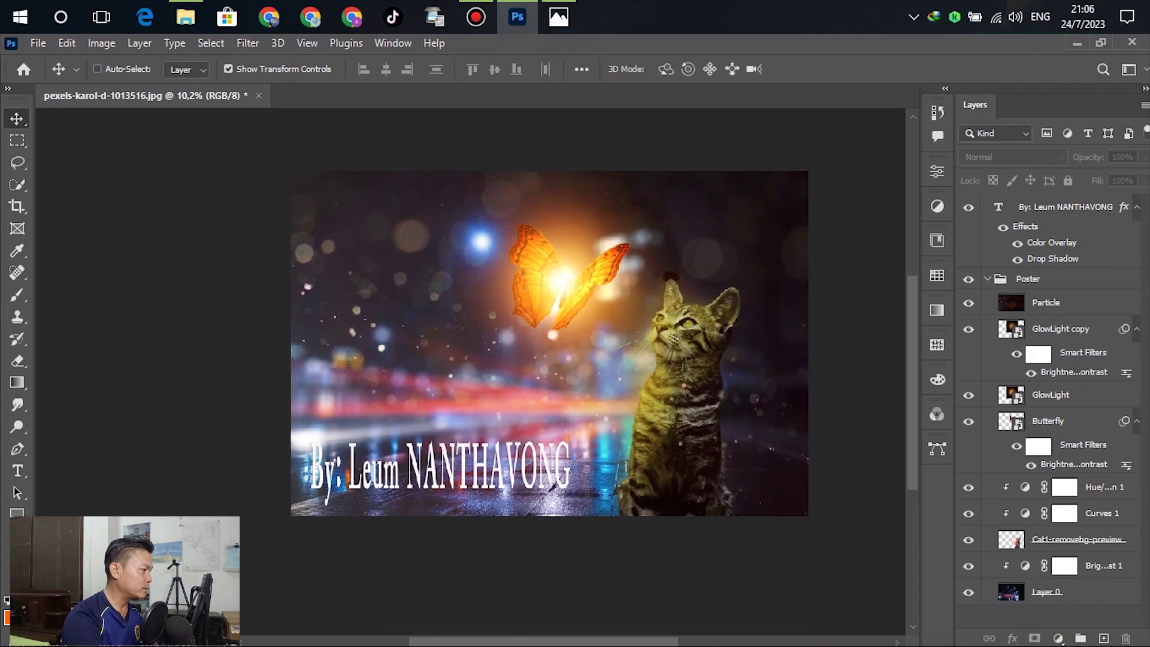
scroll(475, 370, "down", 2)
scroll(363, 369, "up", 2)
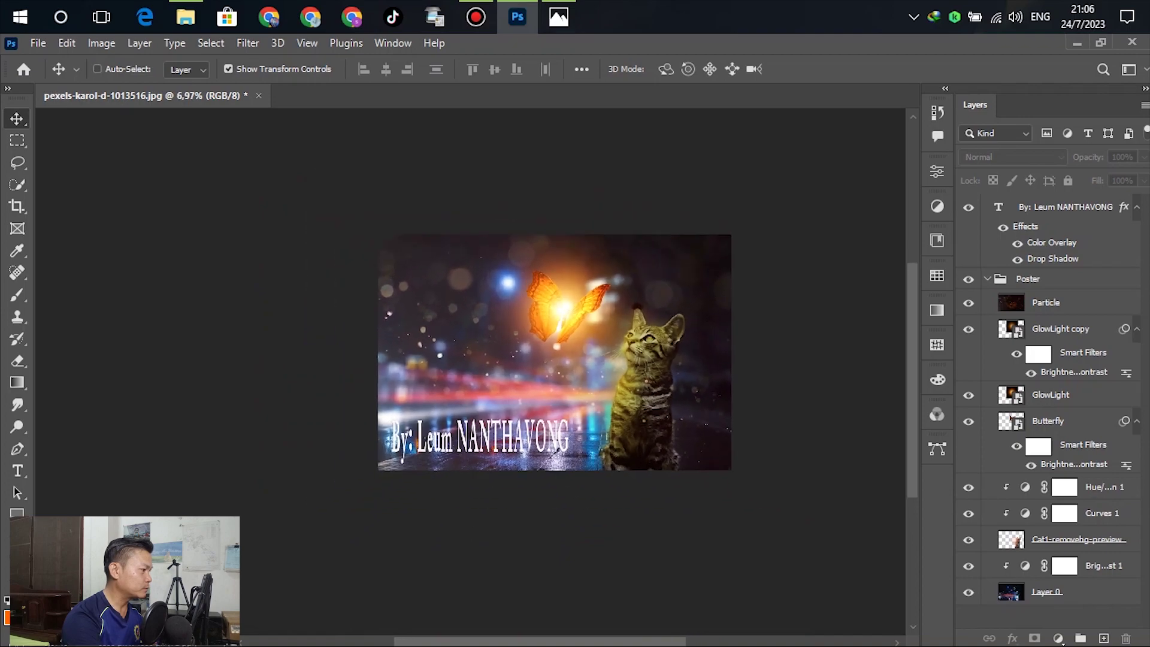
scroll(336, 293, "right", 3)
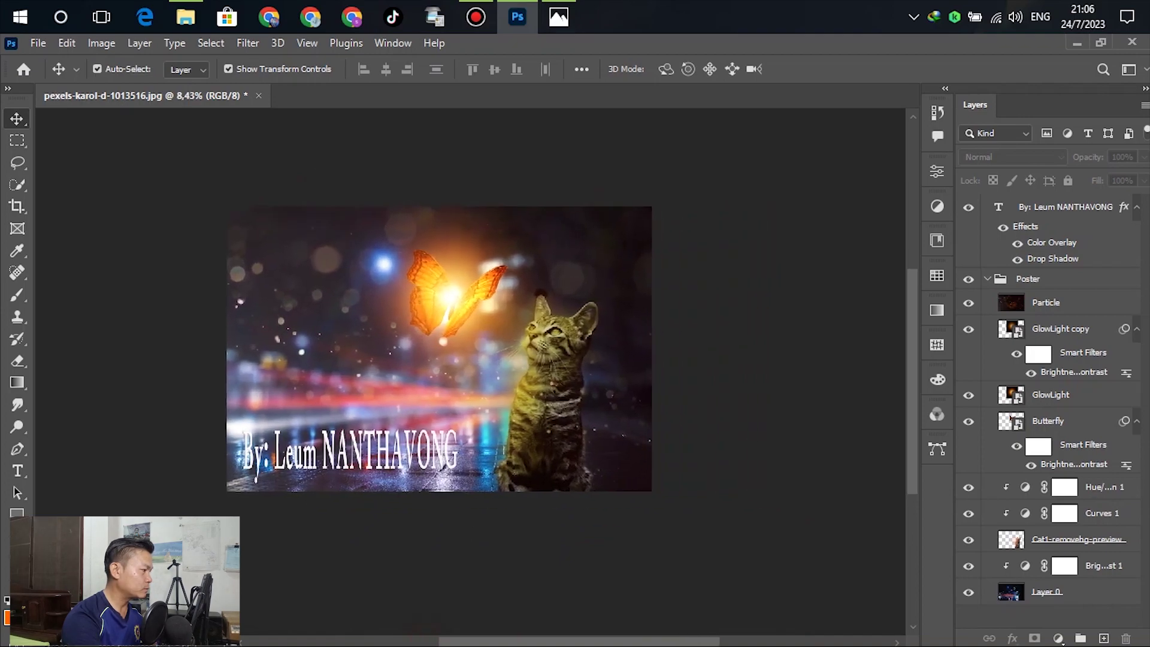
scroll(336, 293, "up", 5)
scroll(353, 293, "down", 1)
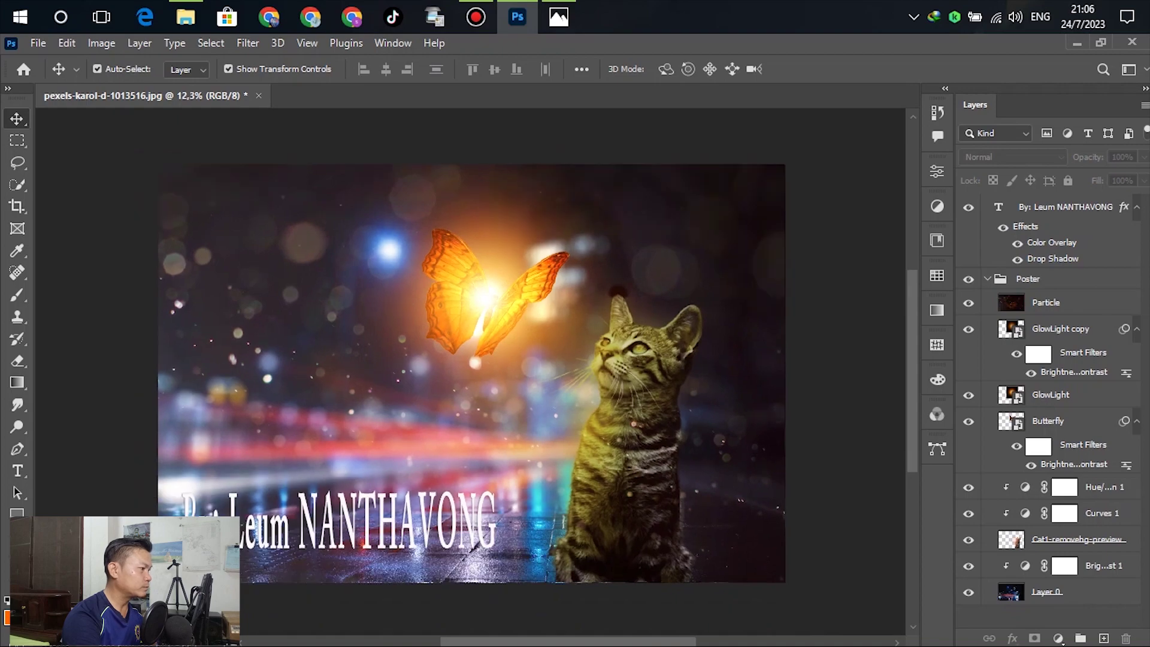
left_click(839, 190)
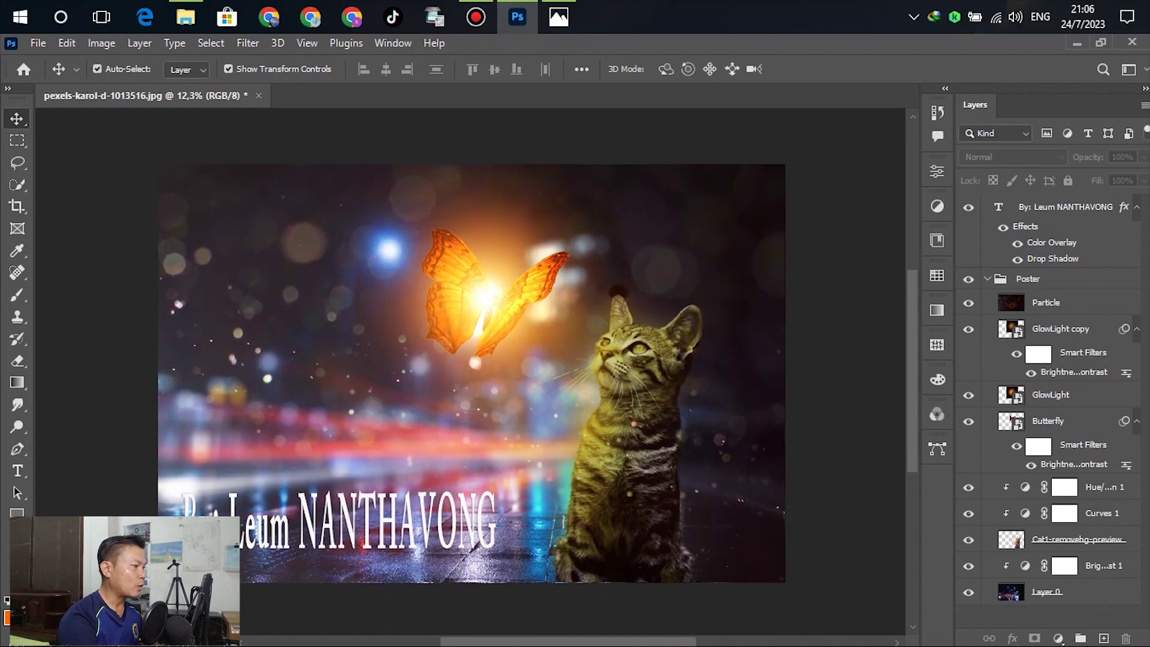
Collapse the Poster group, toggle the credit text layer's visibility off and on, and check the full image.
left_click(987, 279)
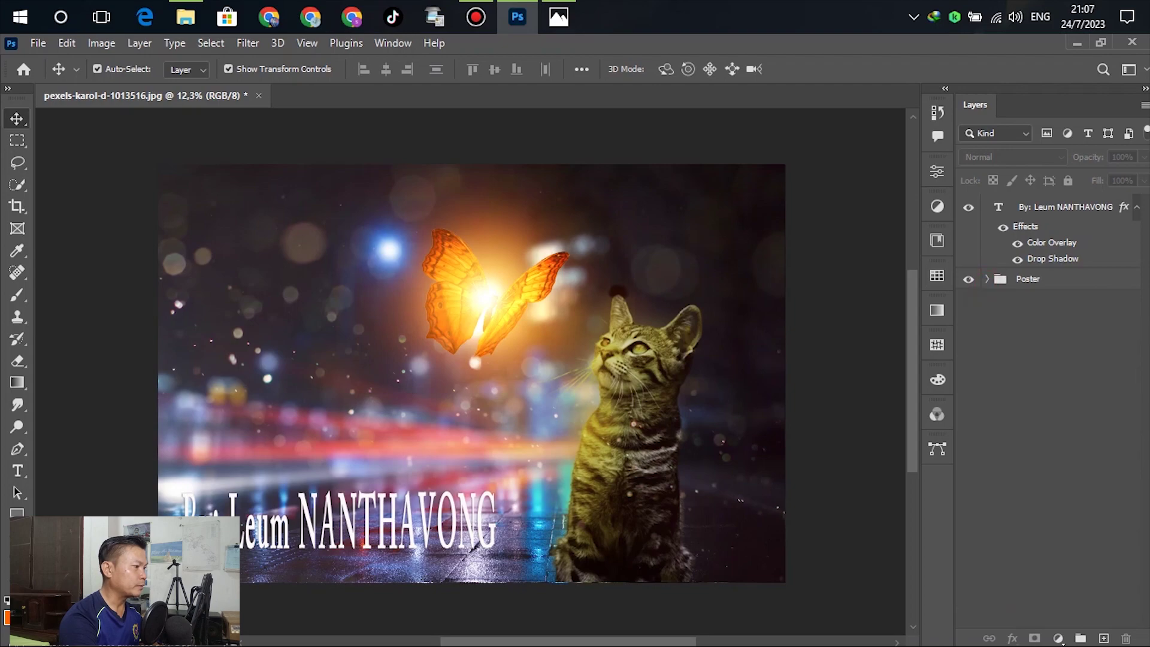
left_click(968, 207)
left_click(968, 207)
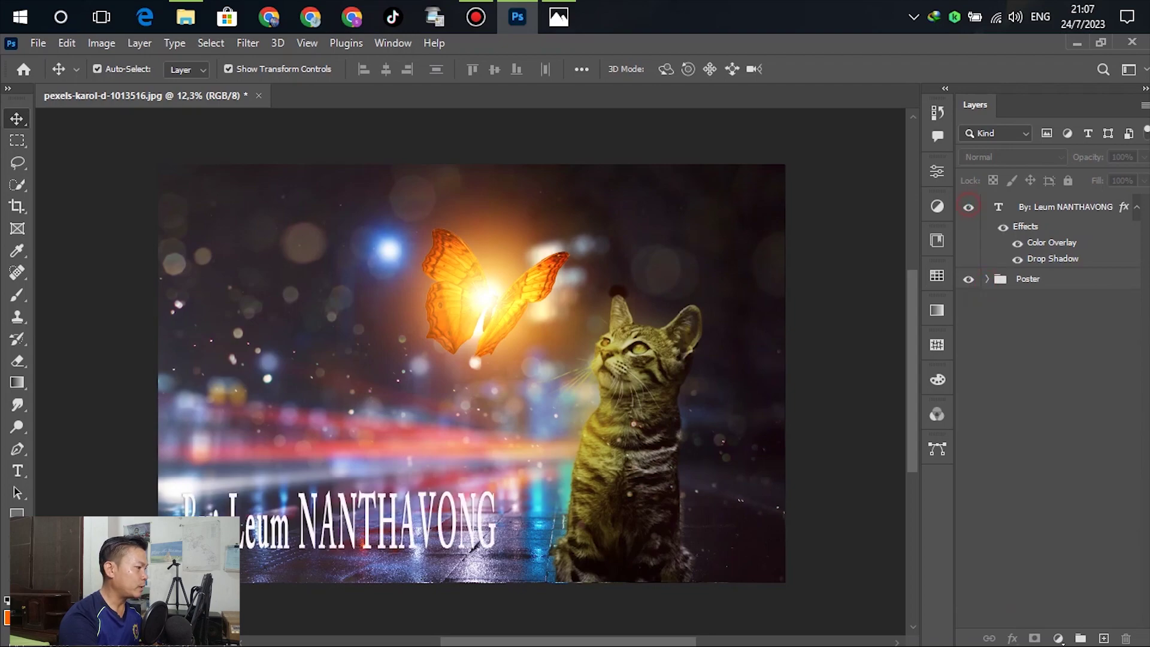
scroll(471, 373, "down", 3)
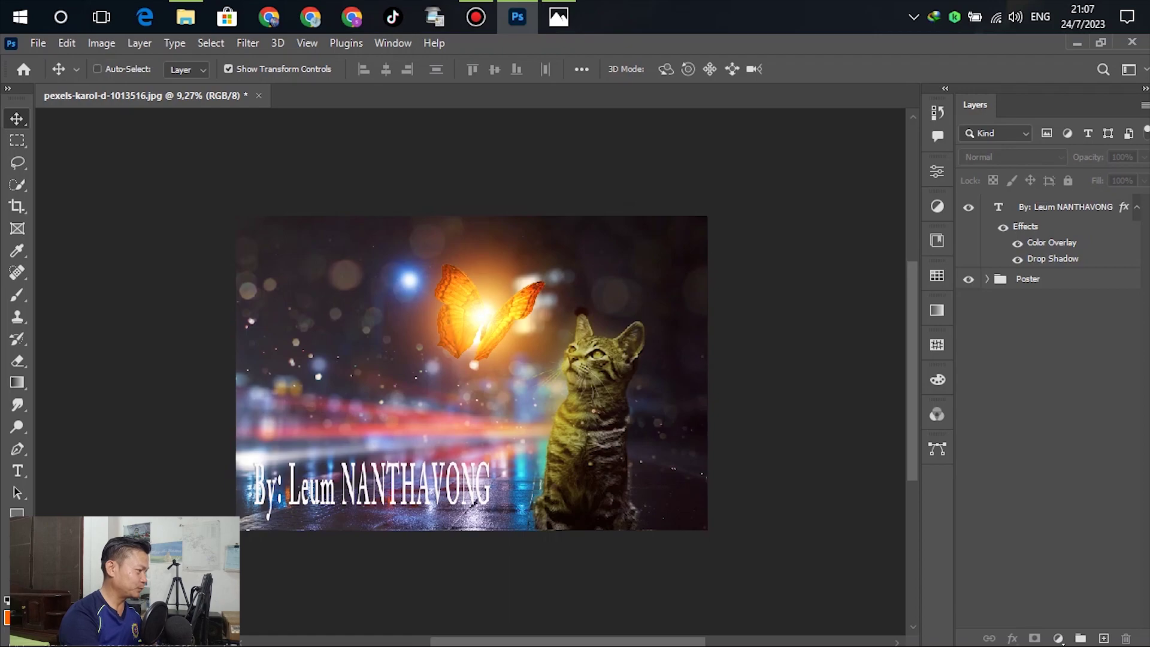
scroll(526, 271, "up", 3)
scroll(525, 271, "down", 2)
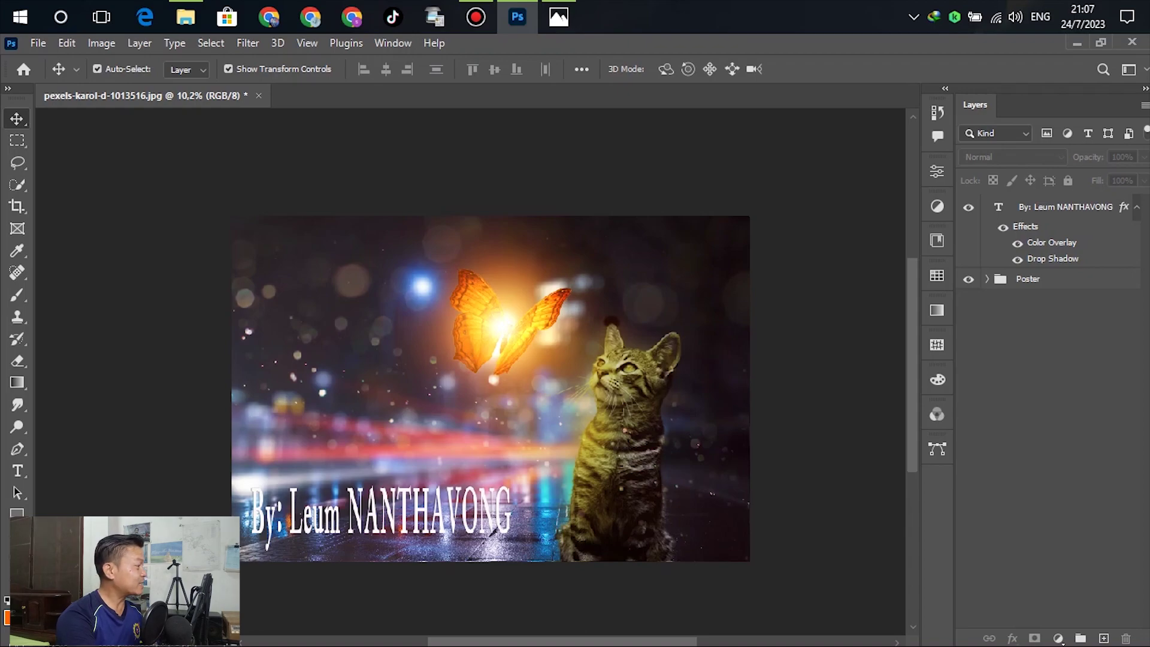
Start saving a copy as JPEG and choose the existing file pexels-karol-d-1013516 copy in the Cat folder as target.
left_click(37, 42)
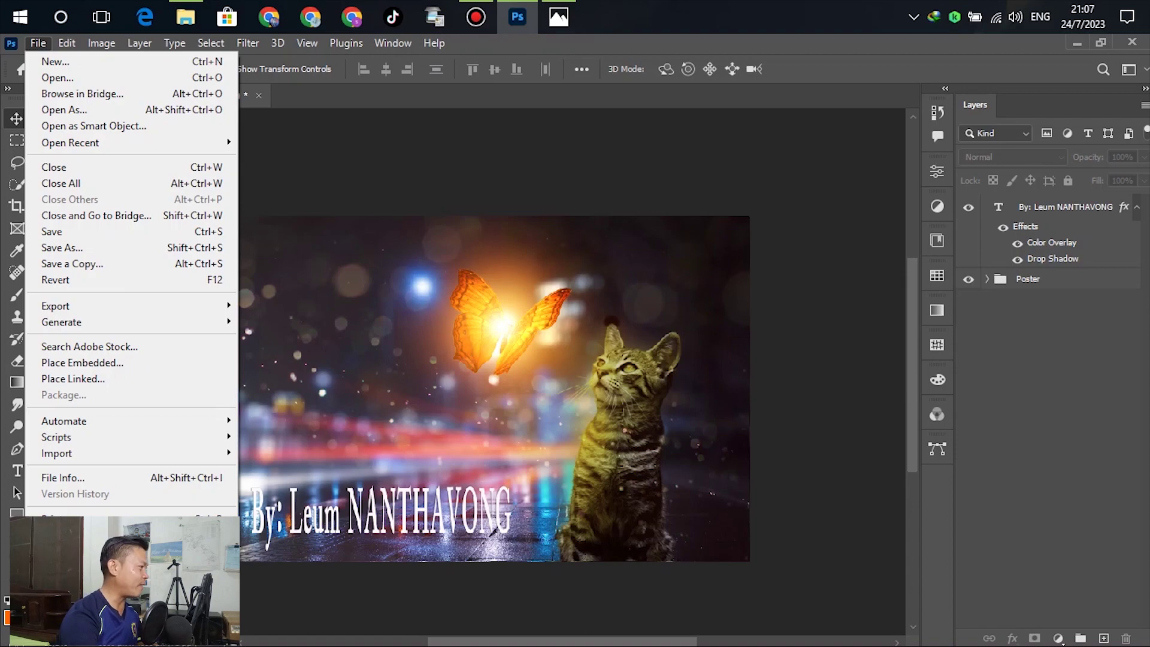
key("Escape")
left_click(38, 43)
mouse_move(66, 42)
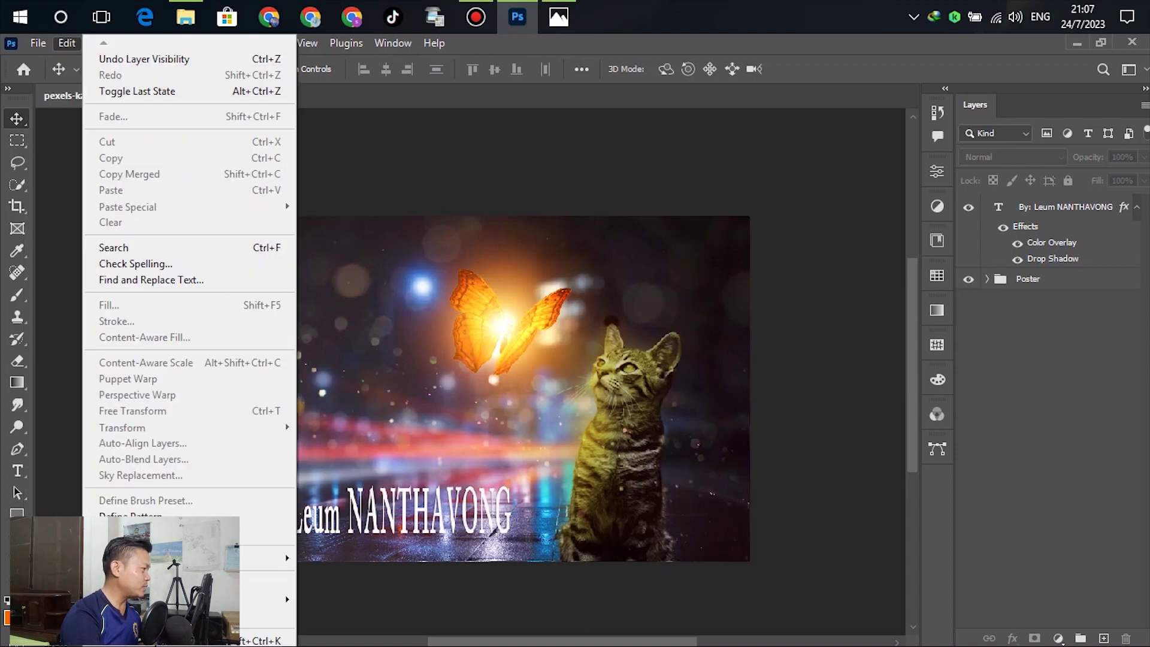
key("Escape")
key("alt+f")
key("Down")
key("Down")
key("Down")
key("Down")
key("Down")
key("Down")
key("Down")
key("Down")
key("Down")
key("Down")
key("Down")
key("Down")
key("Down")
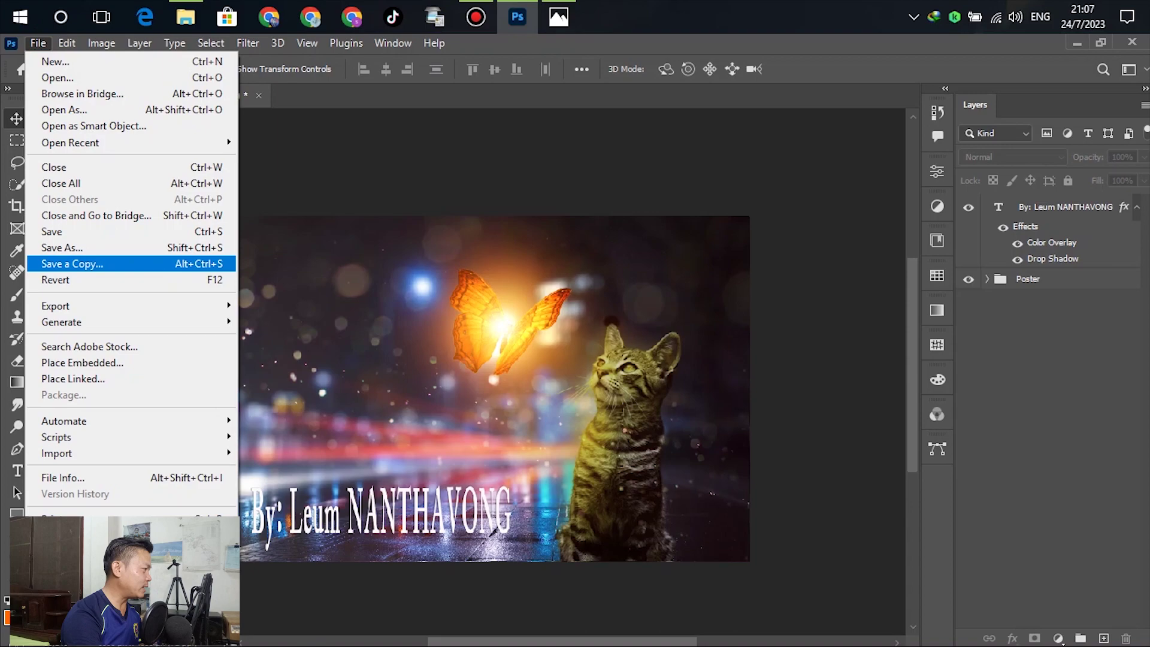
key("Up")
key("Return")
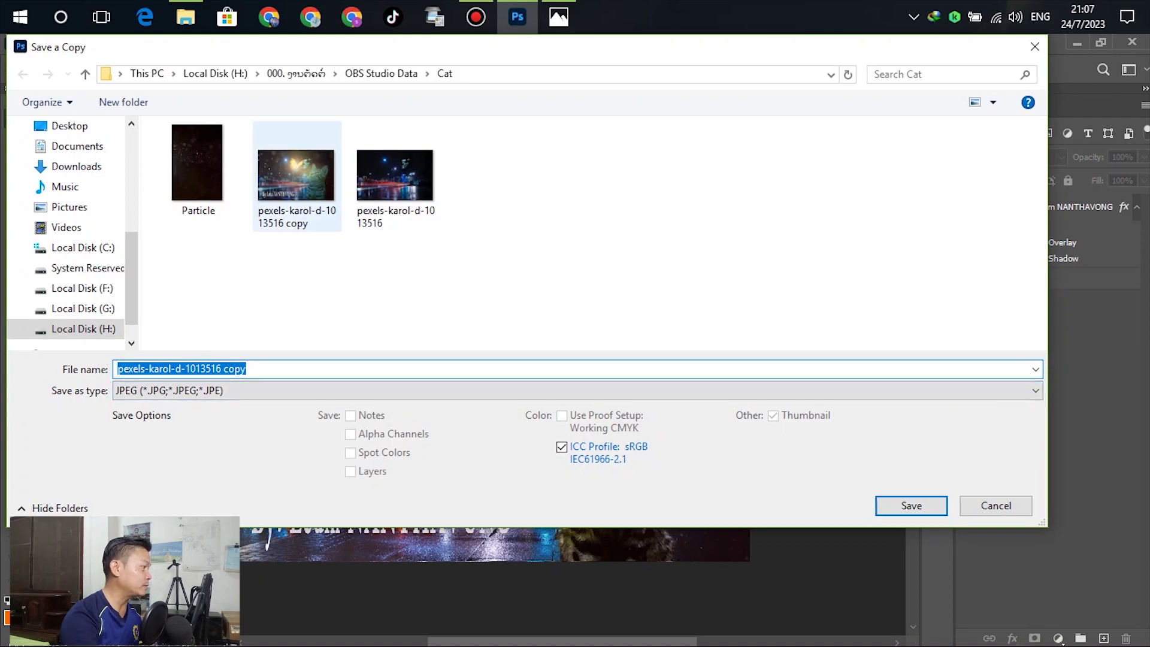
left_click(291, 160)
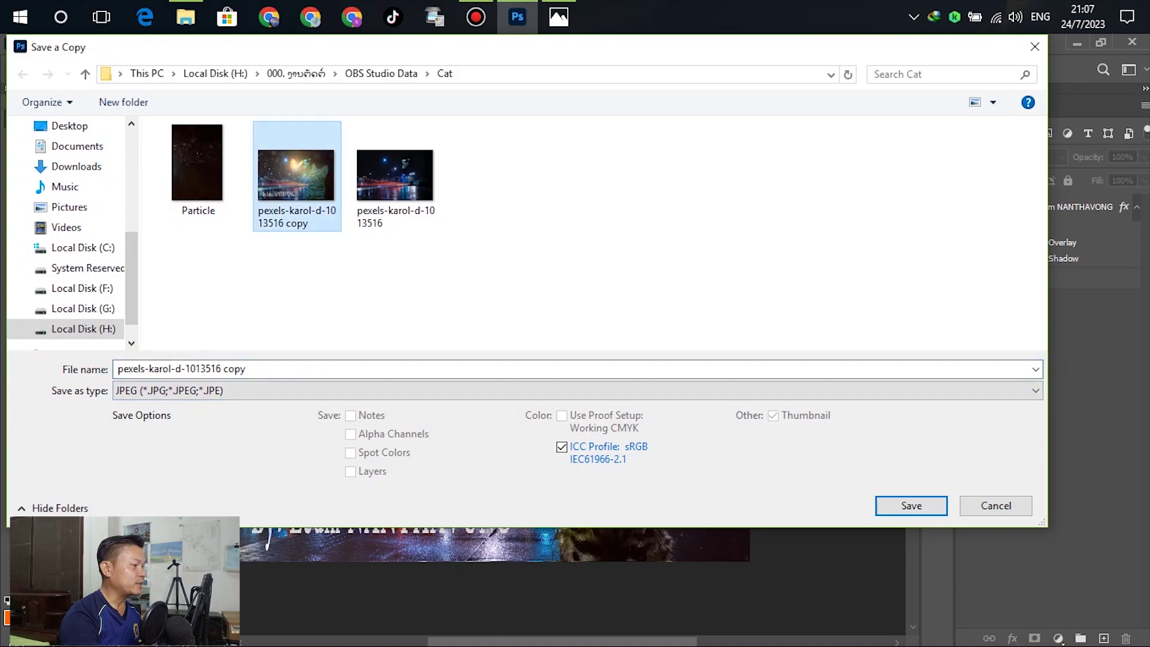
Close the earlier export open in Photos, then save the copy over the existing JPEG at Maximum quality 12 with Progressive format.
left_click(558, 17)
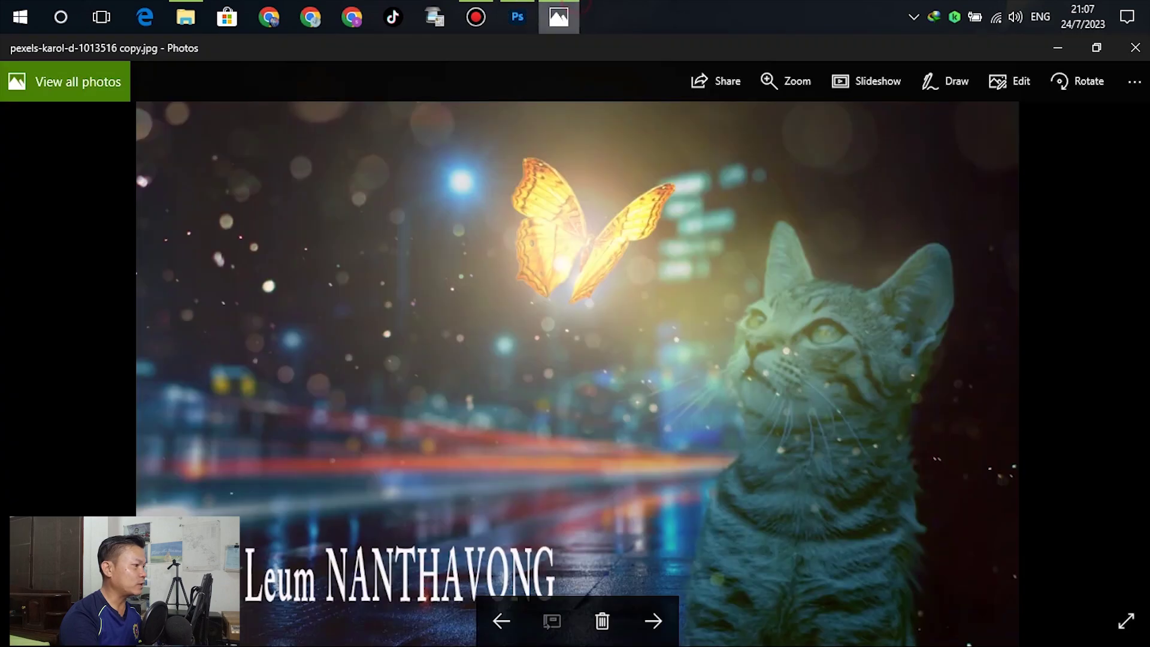
left_click(1131, 46)
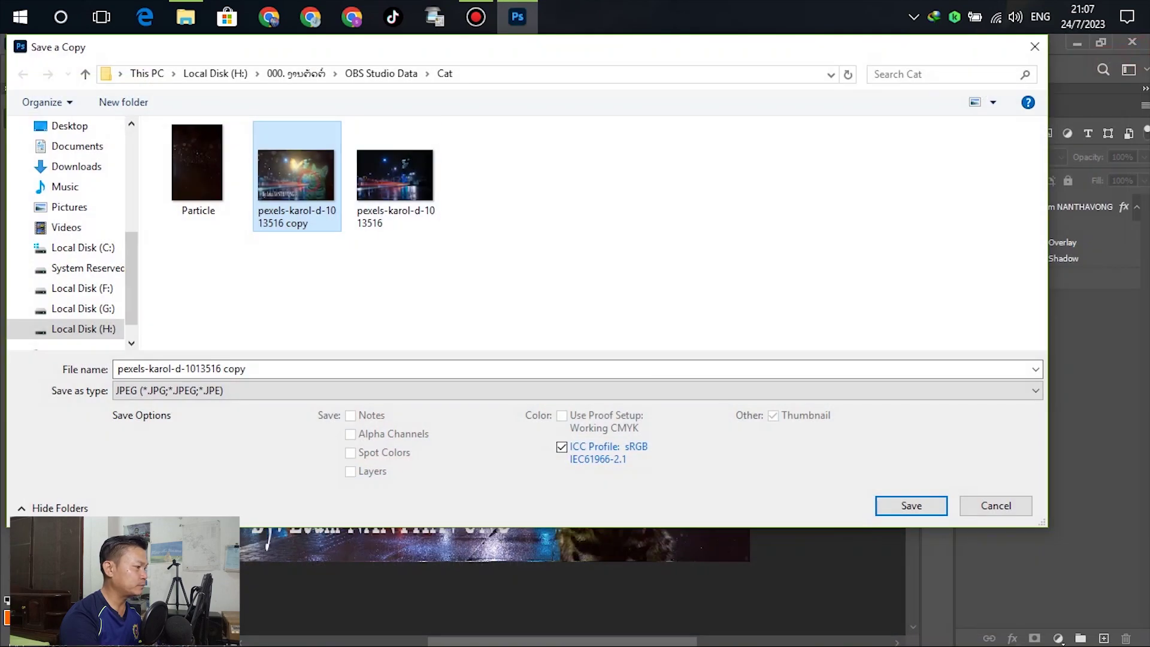
left_click(910, 504)
left_click(617, 350)
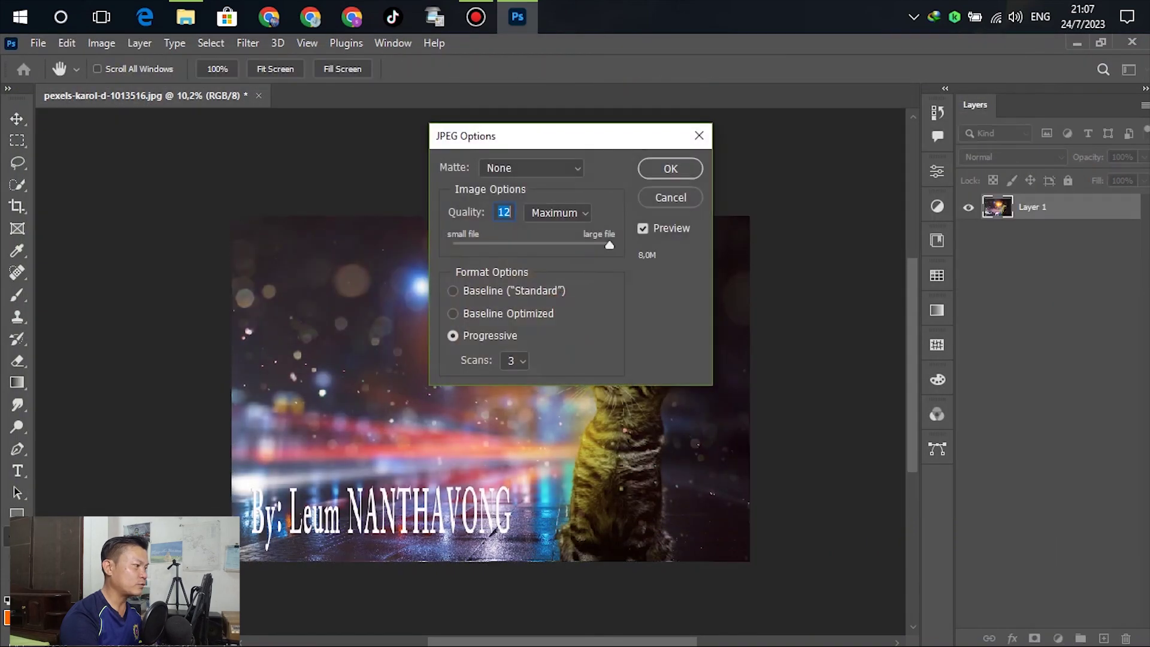
key("Return")
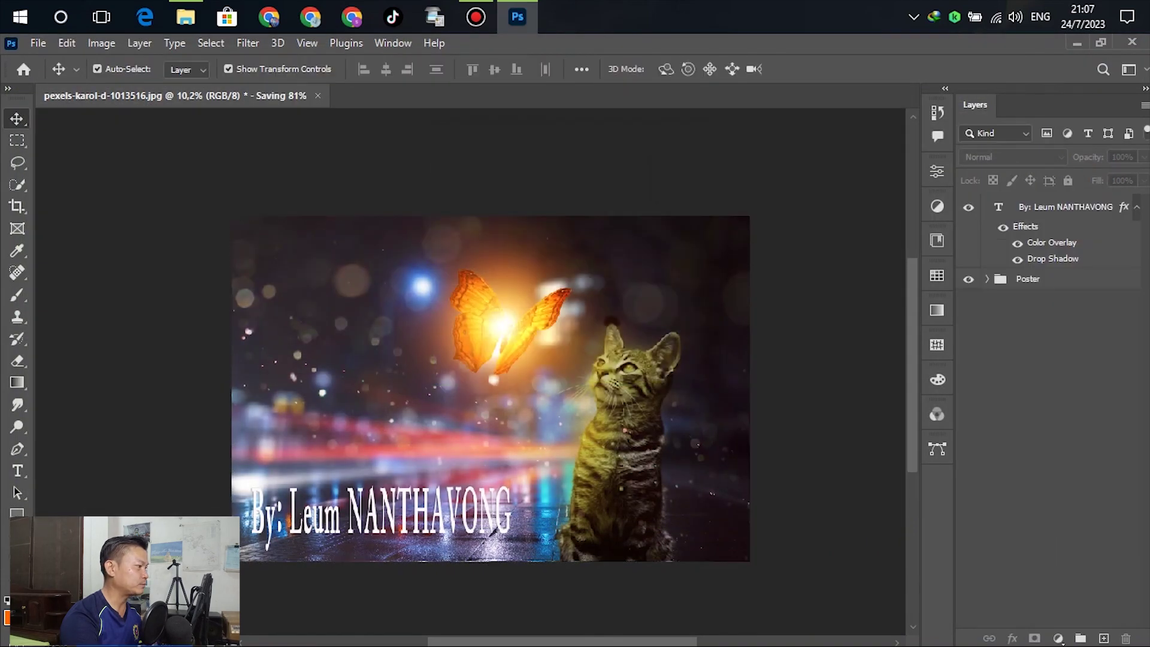
Open pexels-karol-d-1013516 copy from the Cat folder in Photos and examine the saved image up close and in full.
scroll(325, 354, "down", 2)
scroll(563, 436, "up", 1)
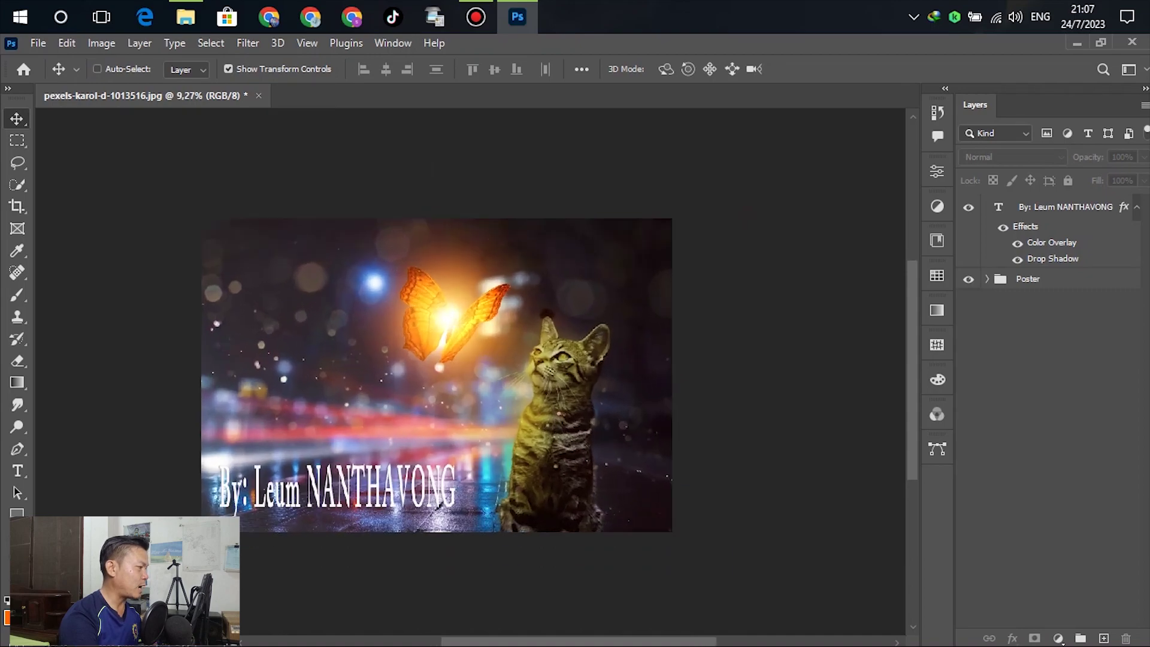
left_click(185, 17)
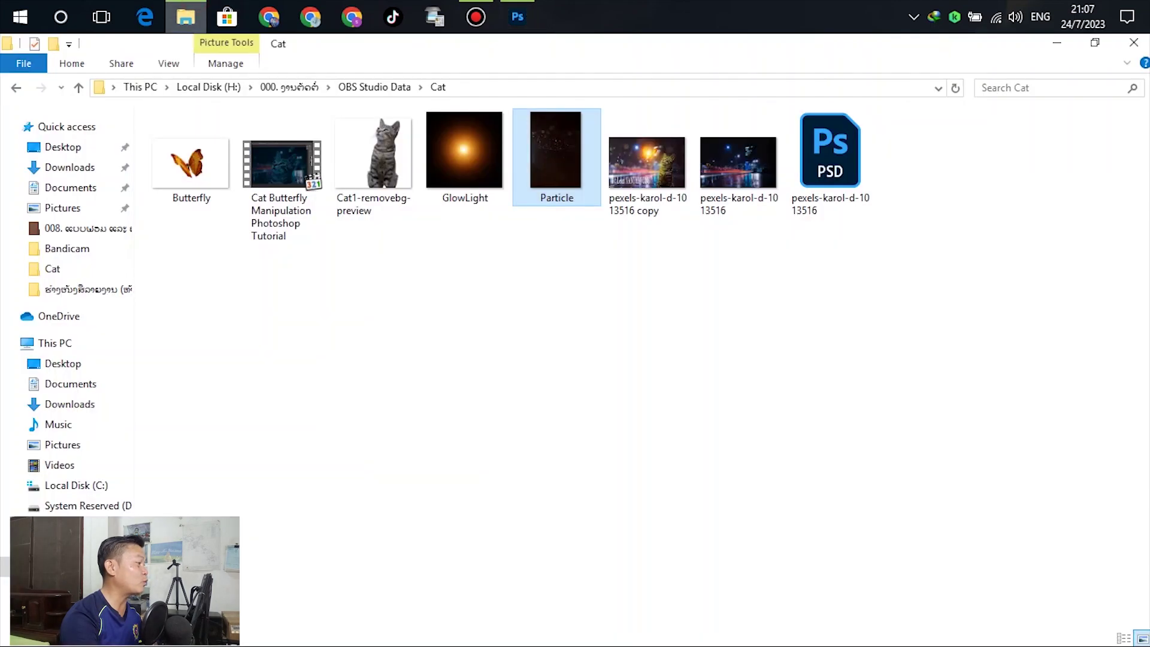
double_click(647, 162)
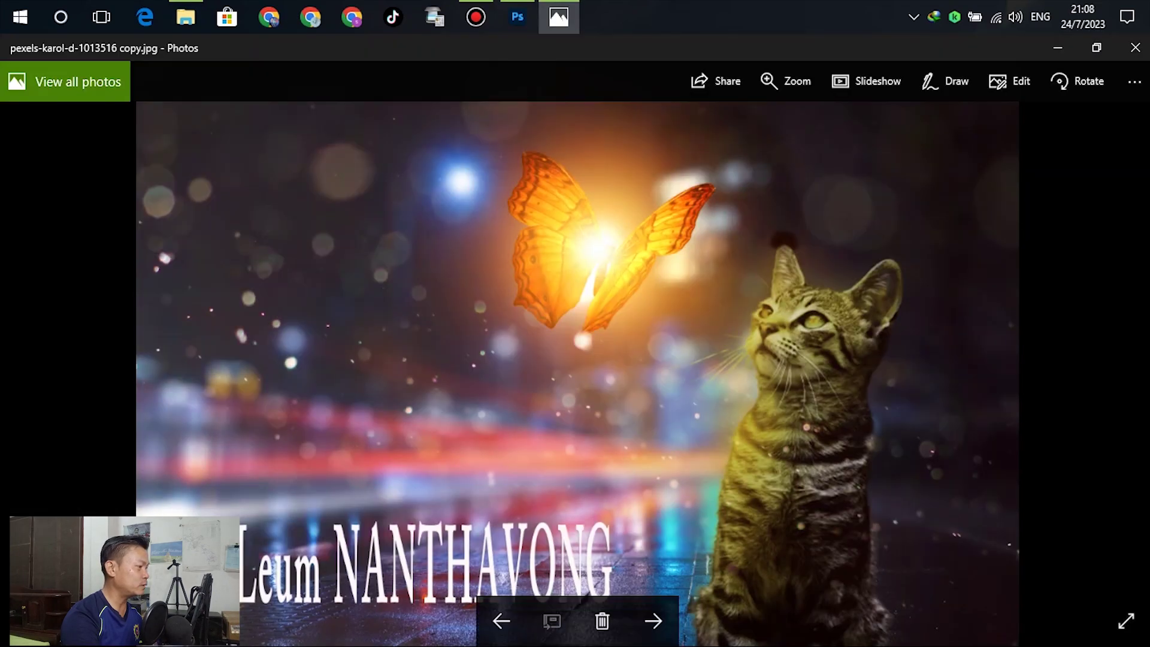
scroll(599, 335, "up", 3)
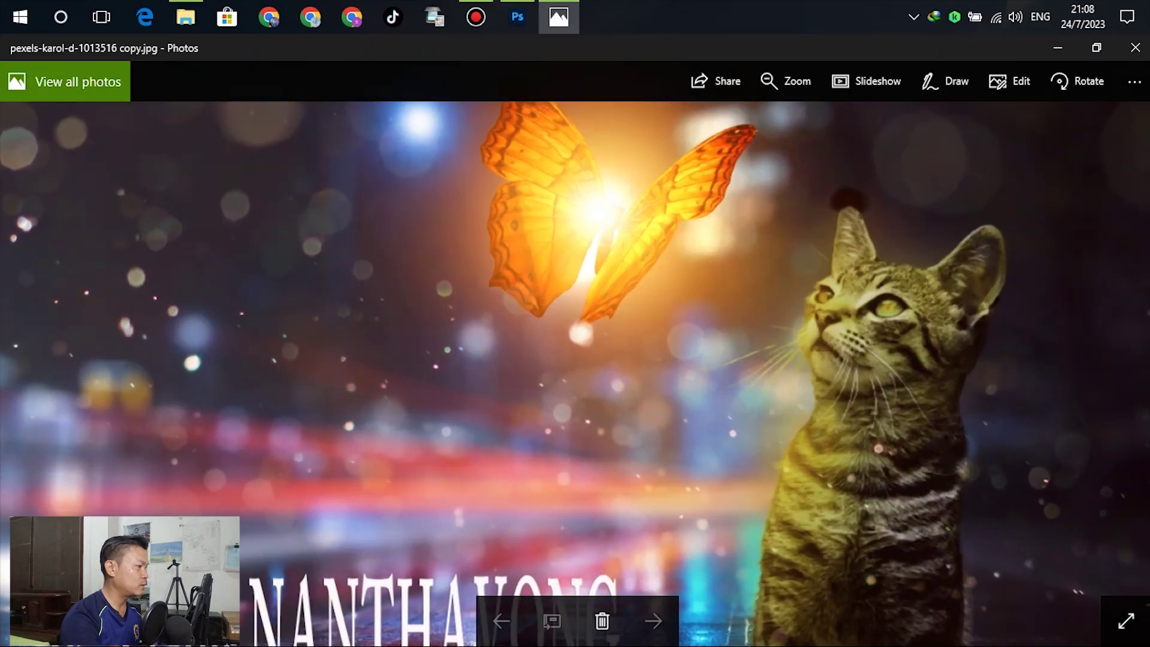
left_click_drag(575, 374, 579, 346)
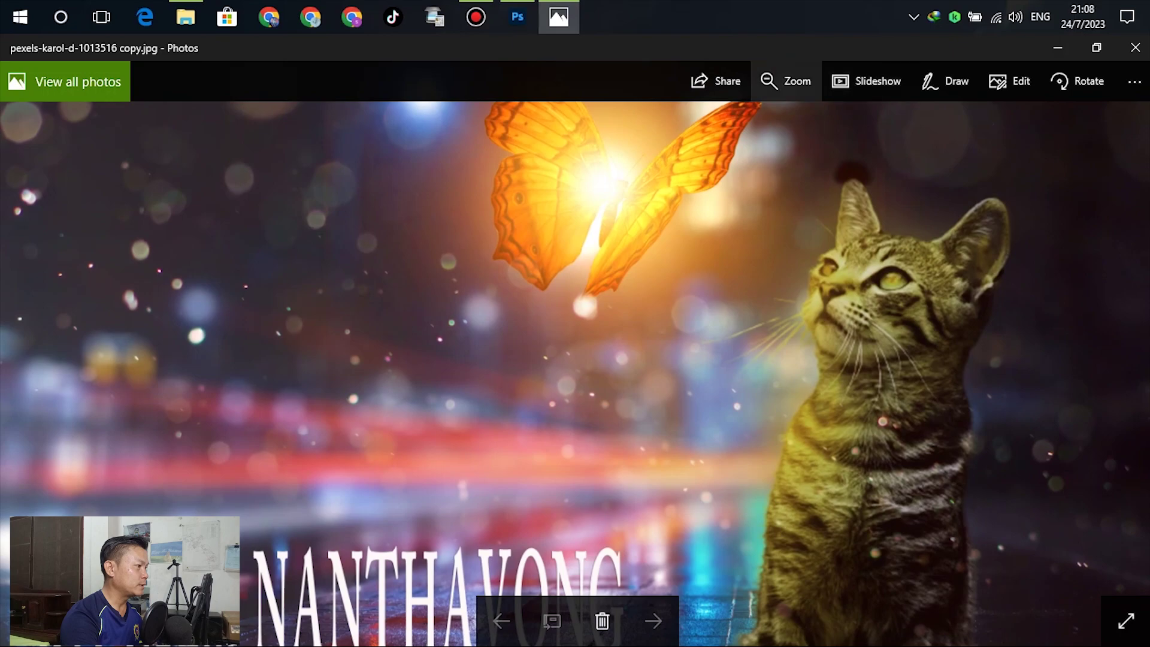
left_click(784, 81)
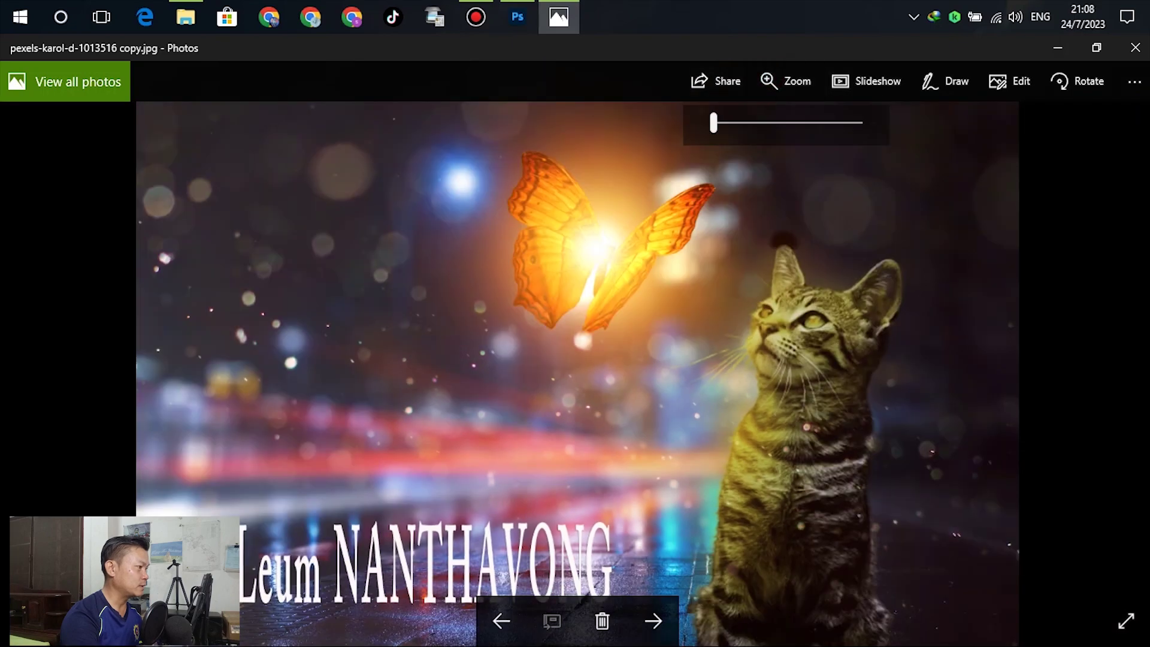
mouse_move(713, 122)
left_mouse_down()
mouse_move(780, 122)
mouse_move(713, 122)
left_mouse_up()
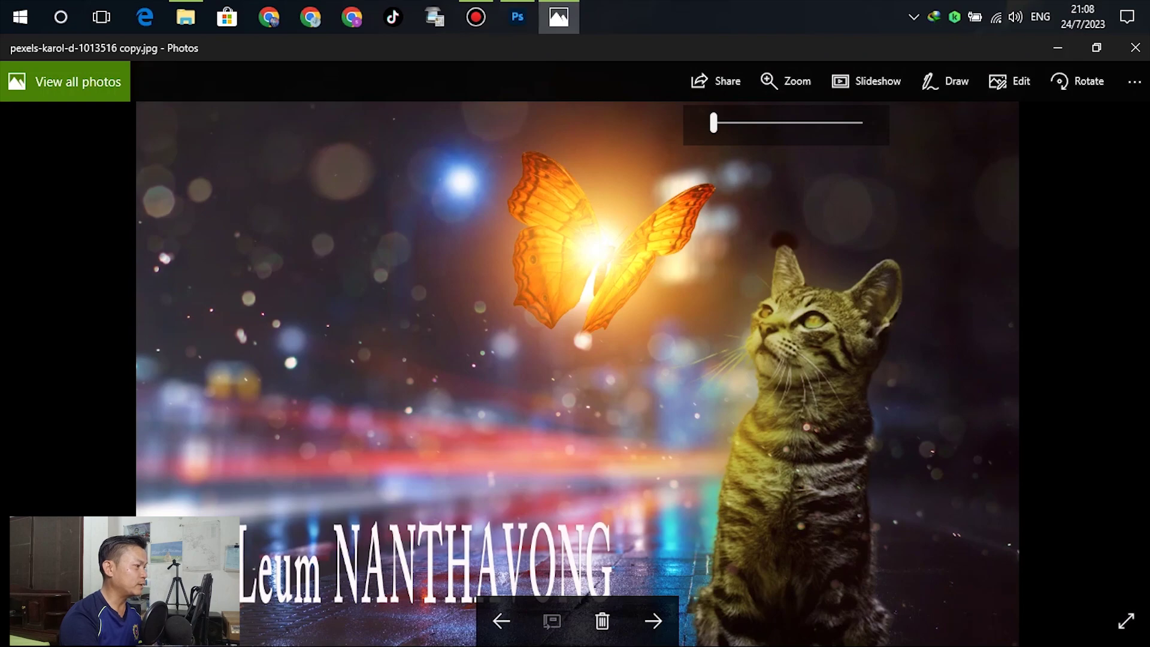